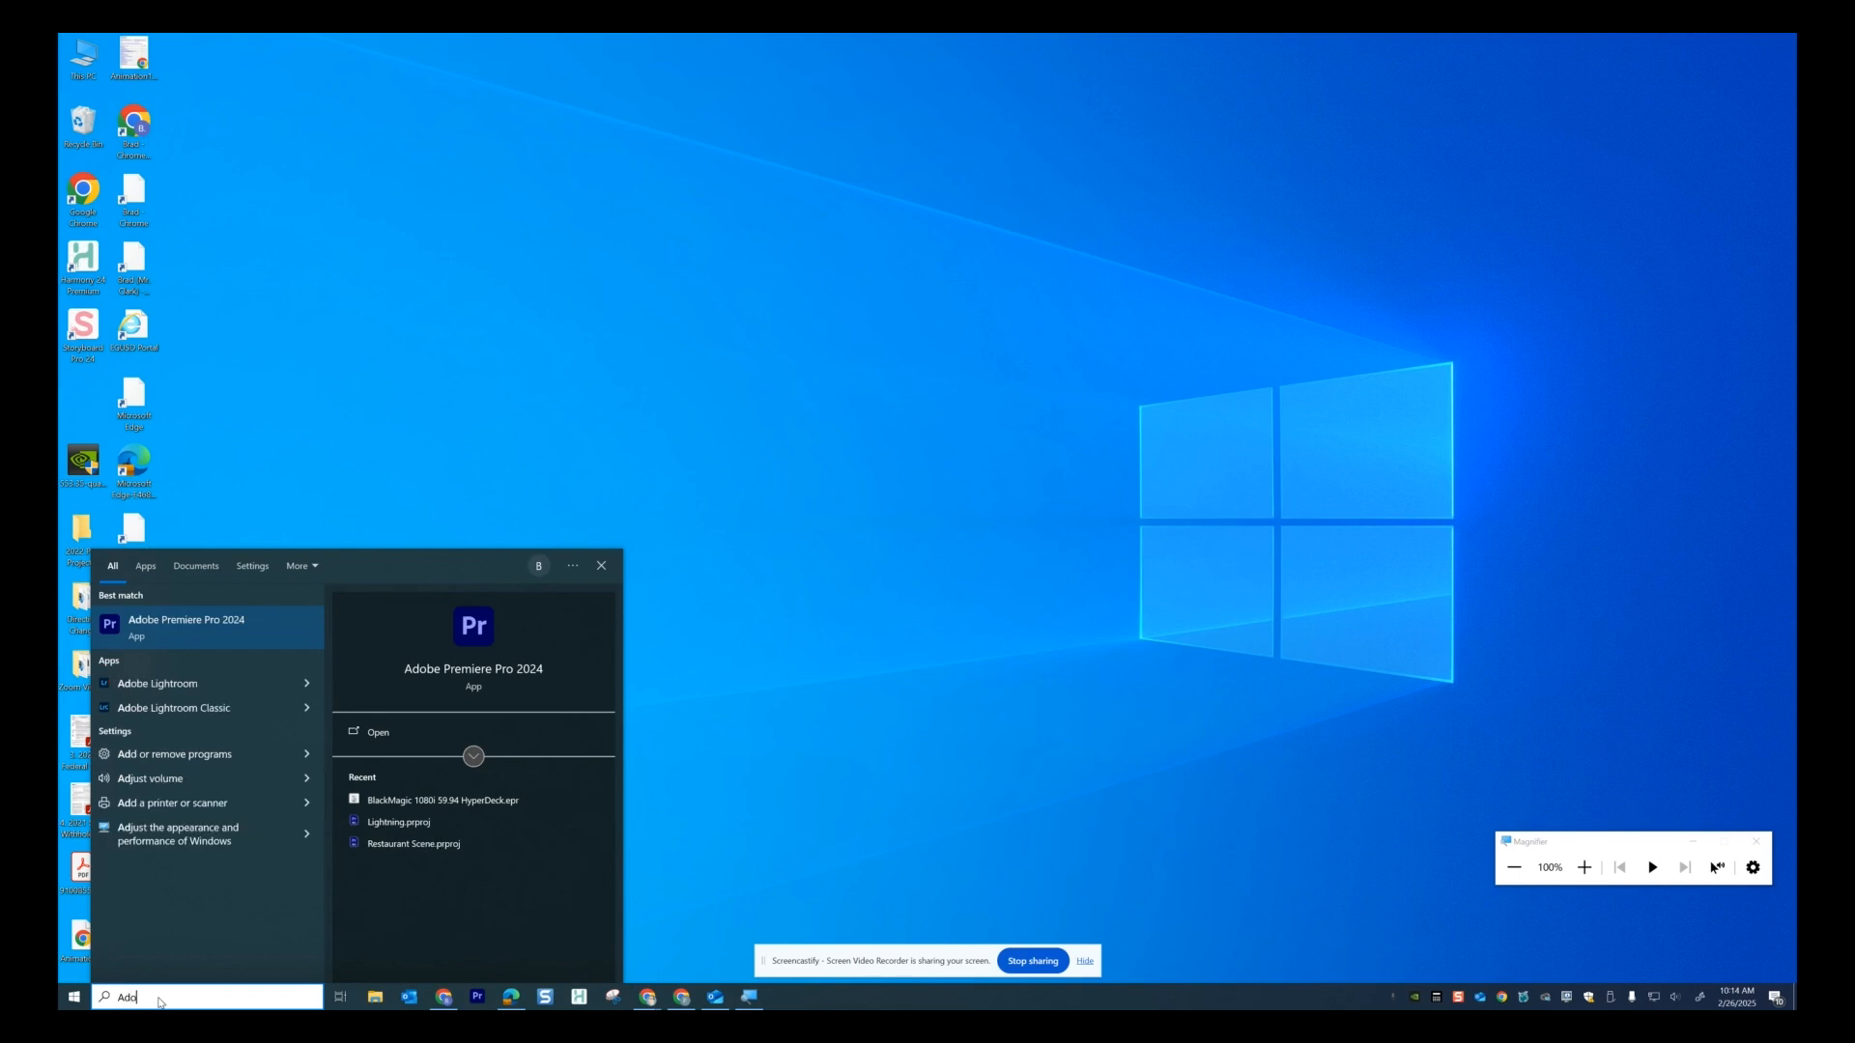
# Search the Start menu for 'Adobe Prem' and launch Adobe Premiere Pro 2024.
pyautogui.write('em')
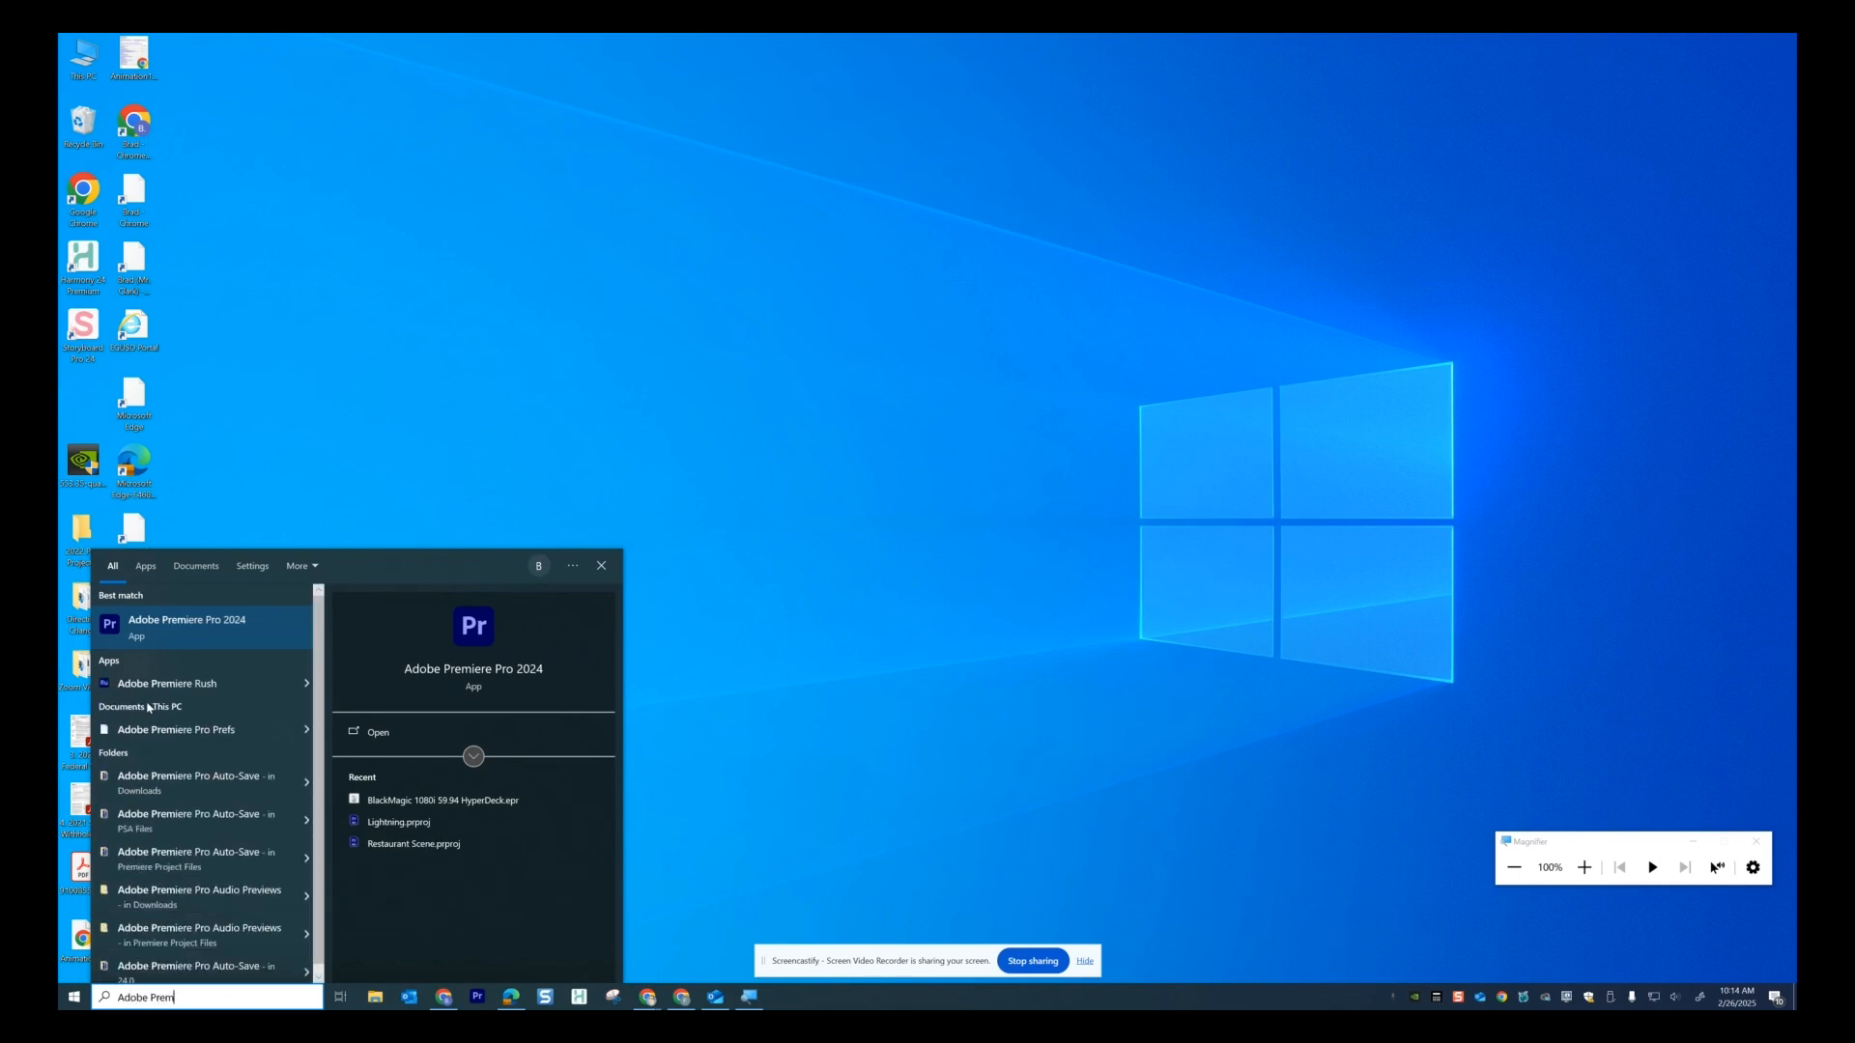
pyautogui.click(182, 630)
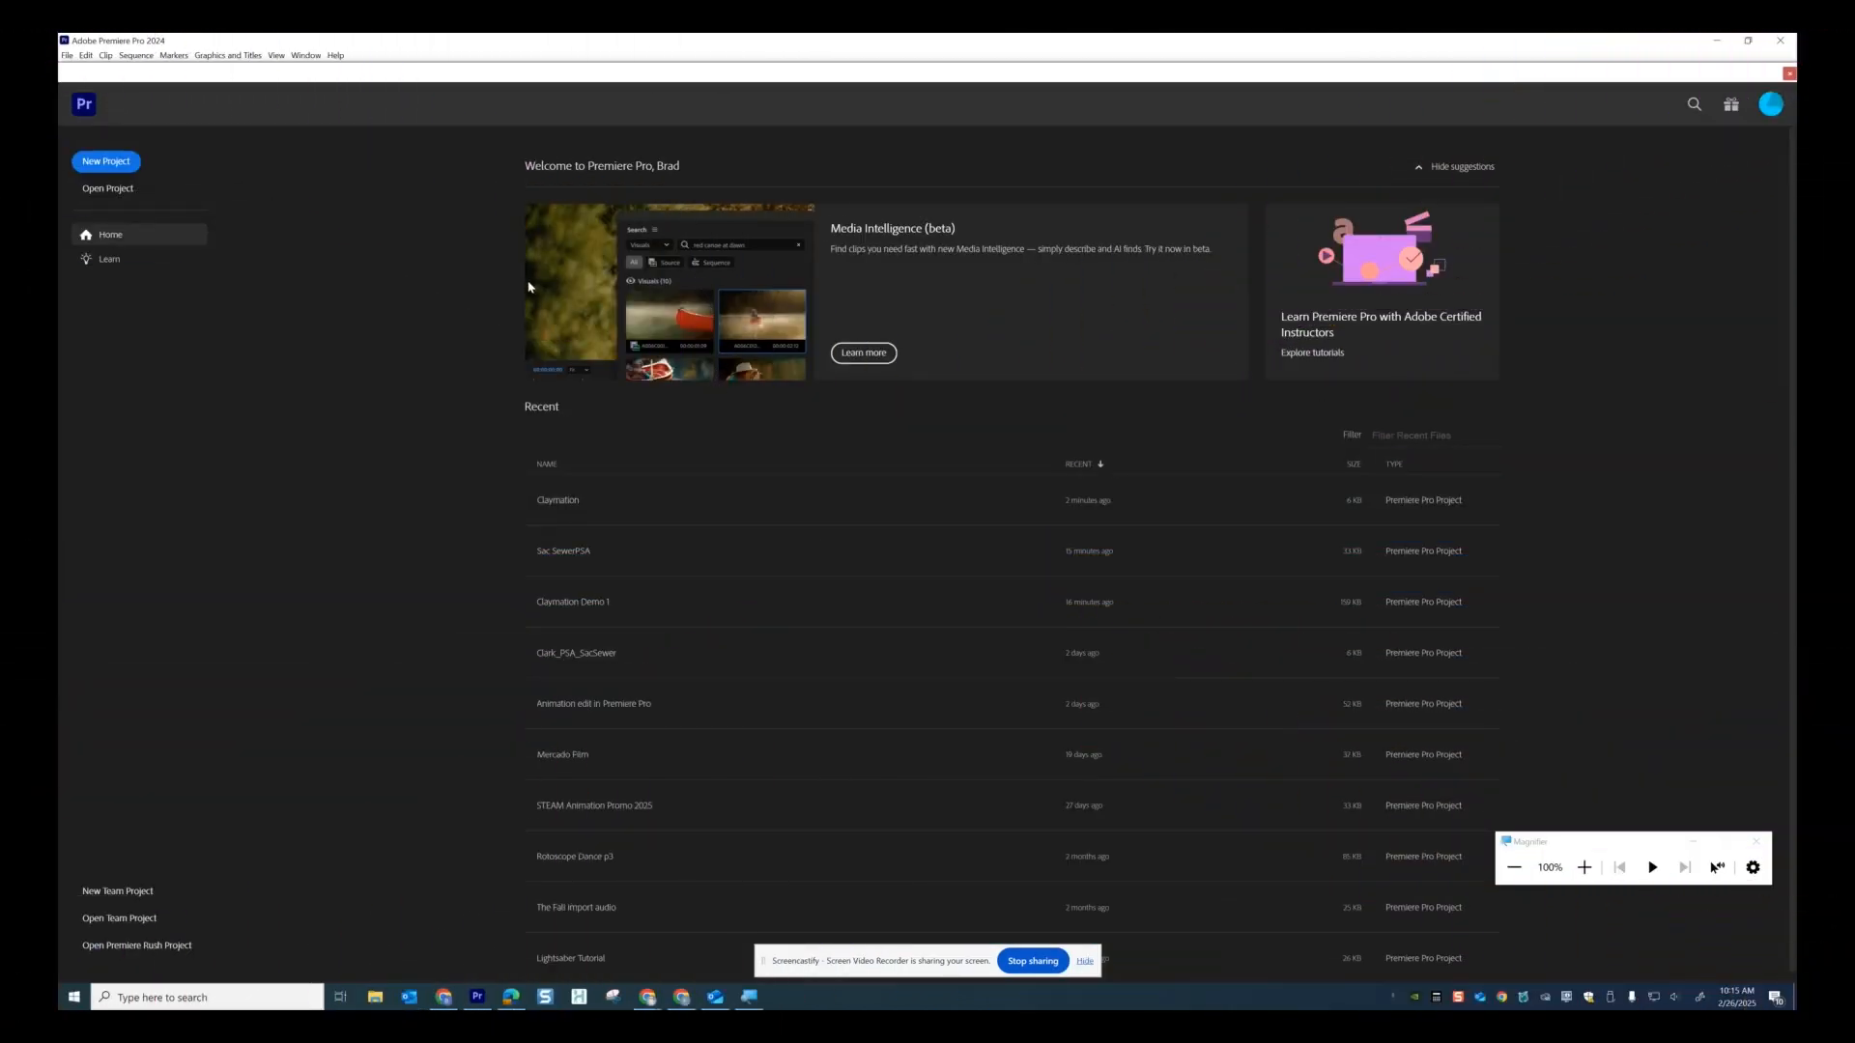
# Create a new project named 'Claymation', replacing the existing file.
pyautogui.click(104, 163)
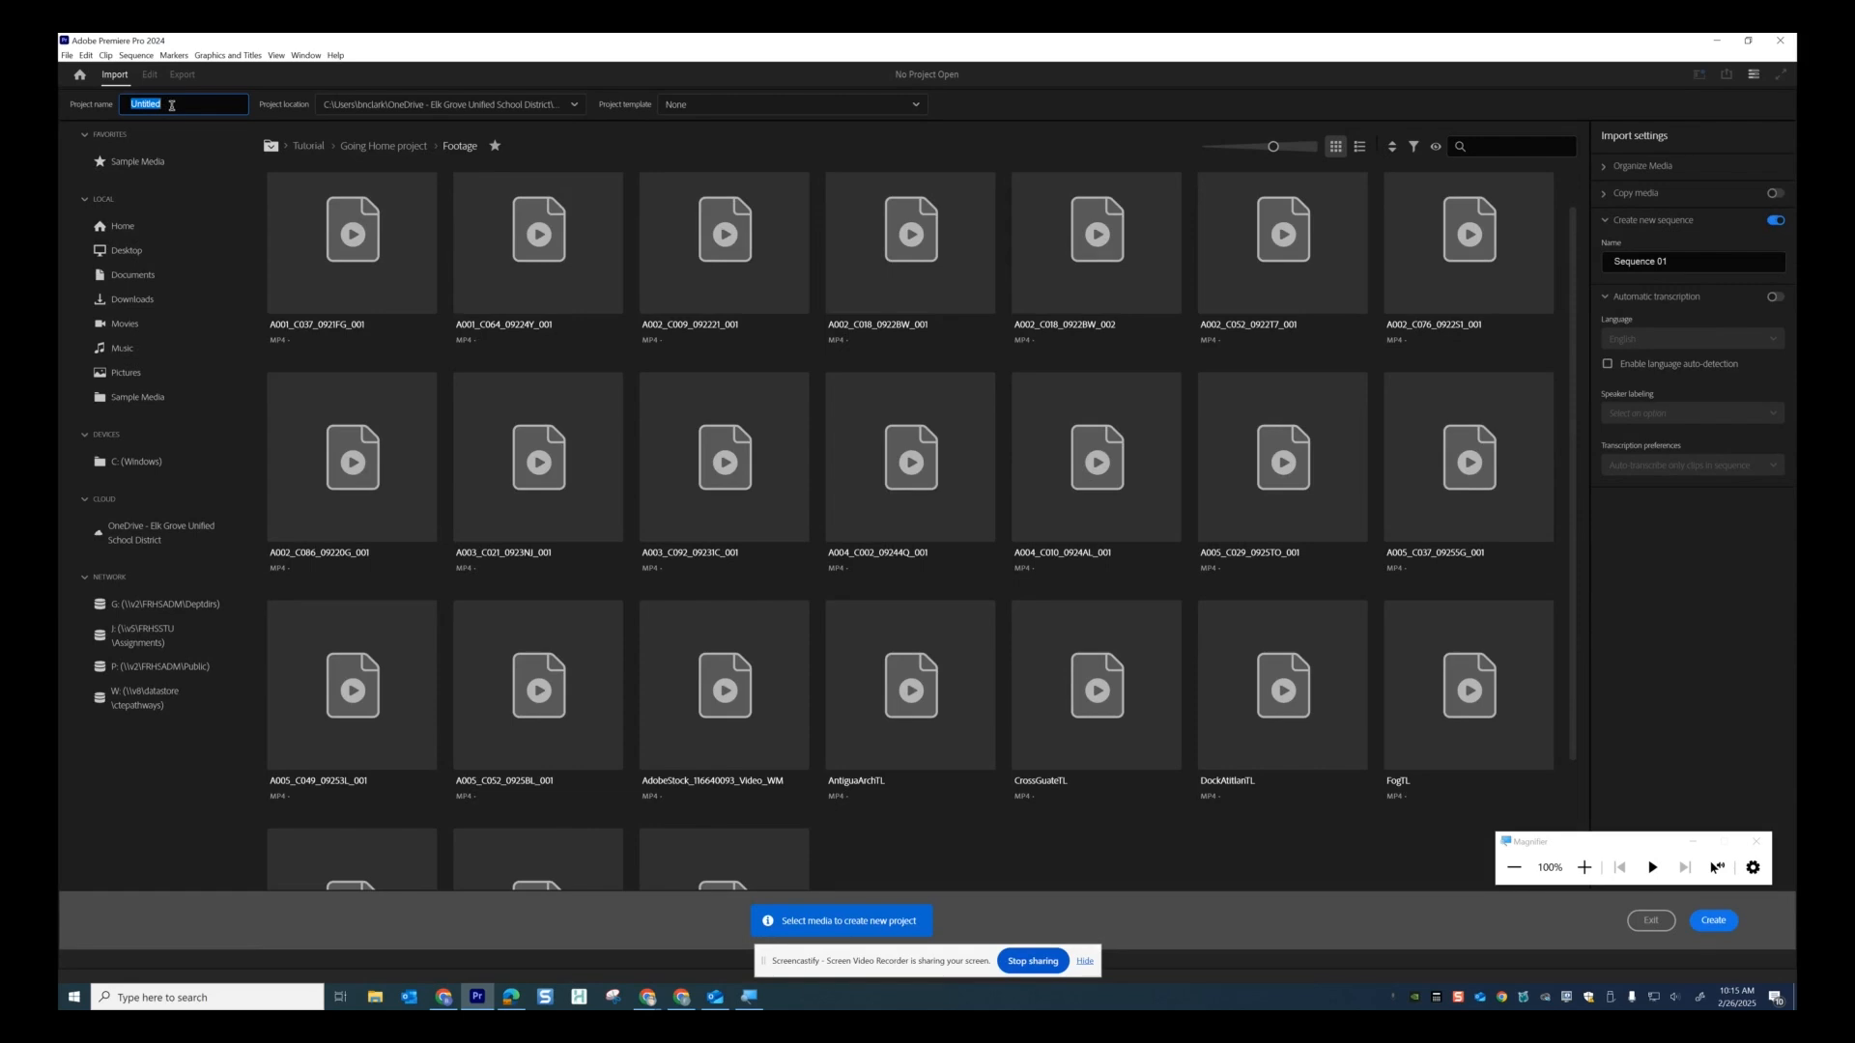
pyautogui.write('Claymation')
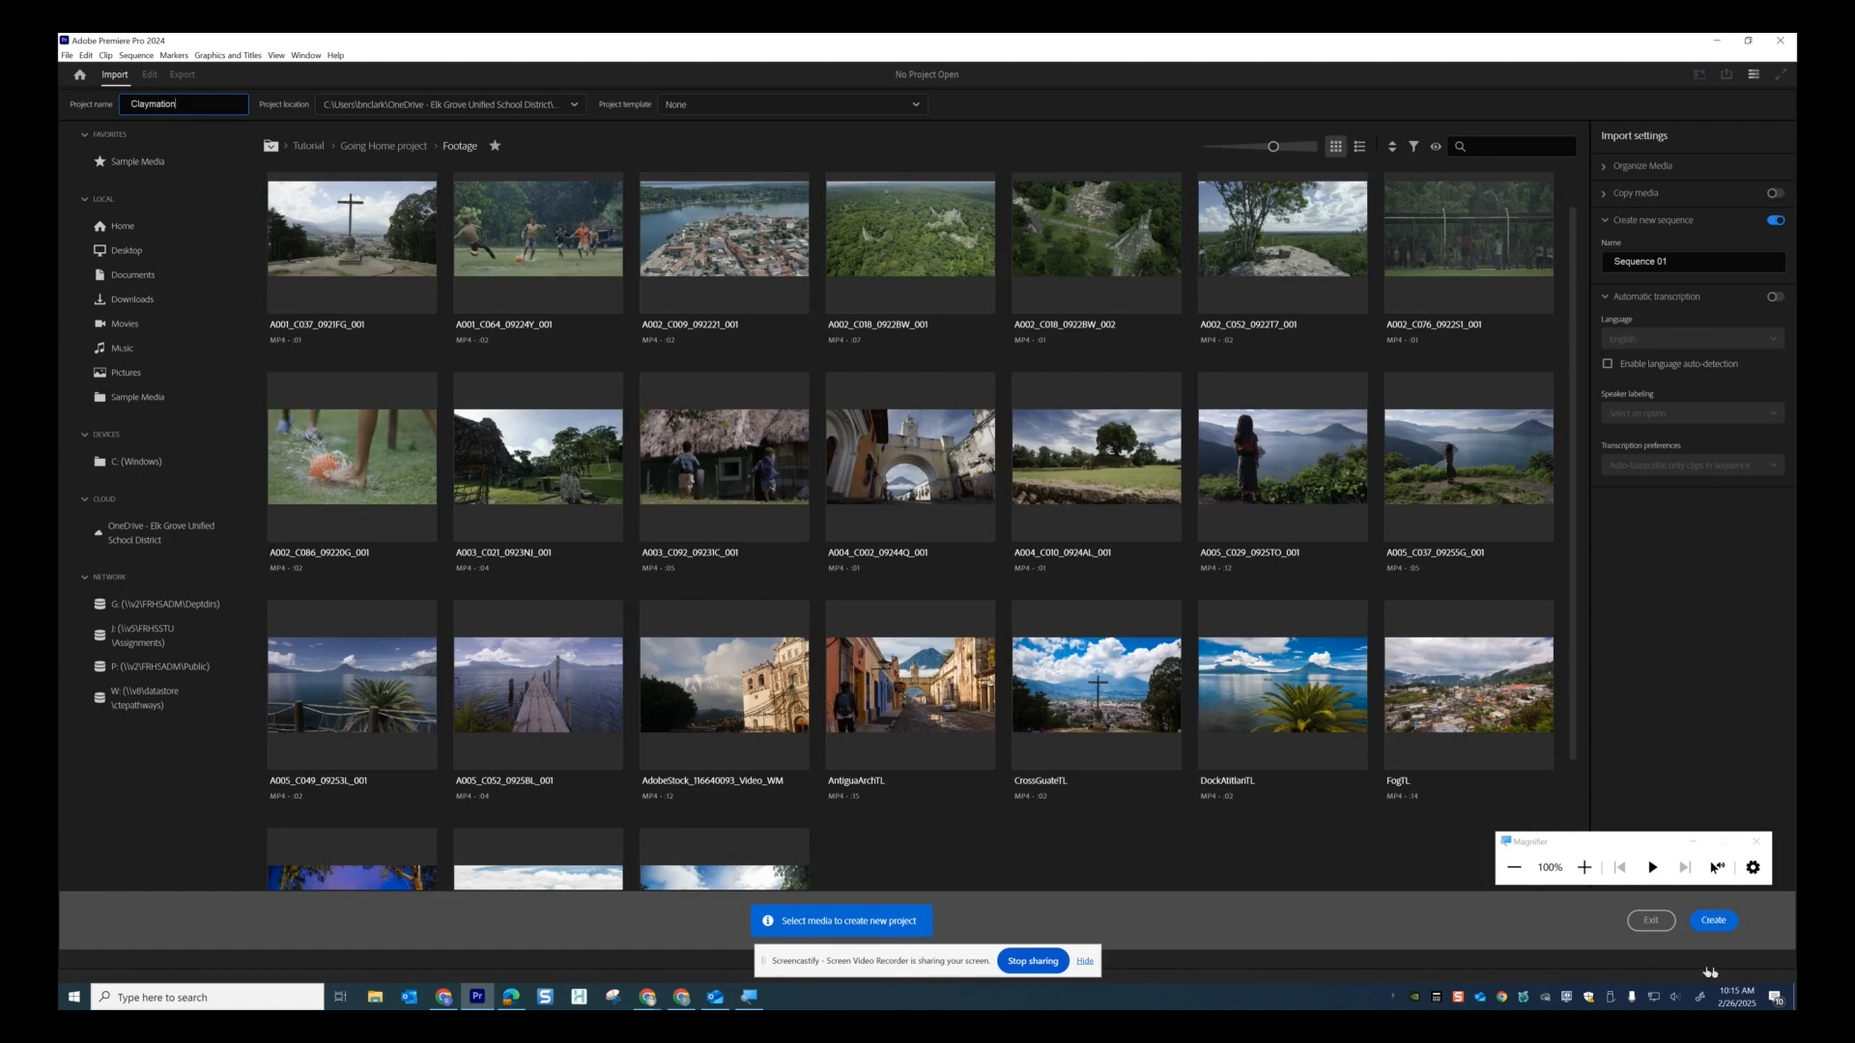
pyautogui.click(1712, 923)
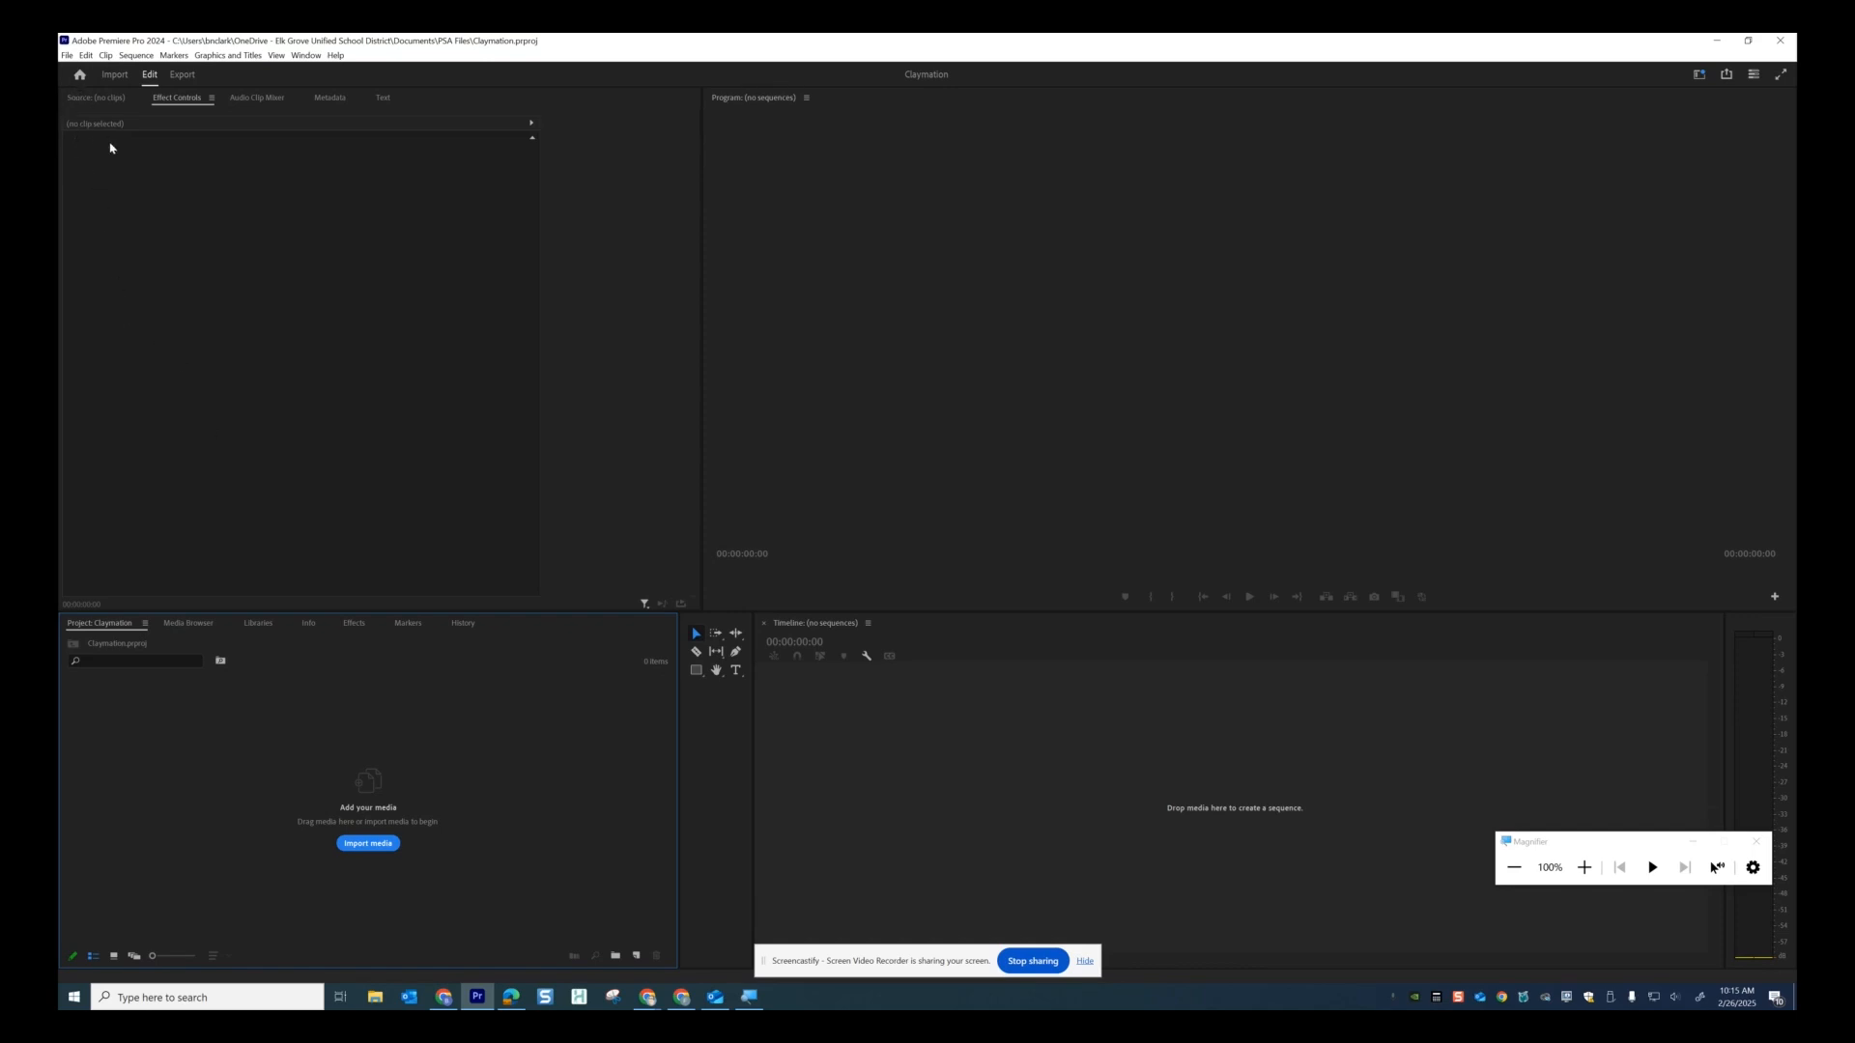
# Set the Timeline preference Still Image Default Duration to 2 frames.
pyautogui.press('super+plus')
pyautogui.press('super+plus')
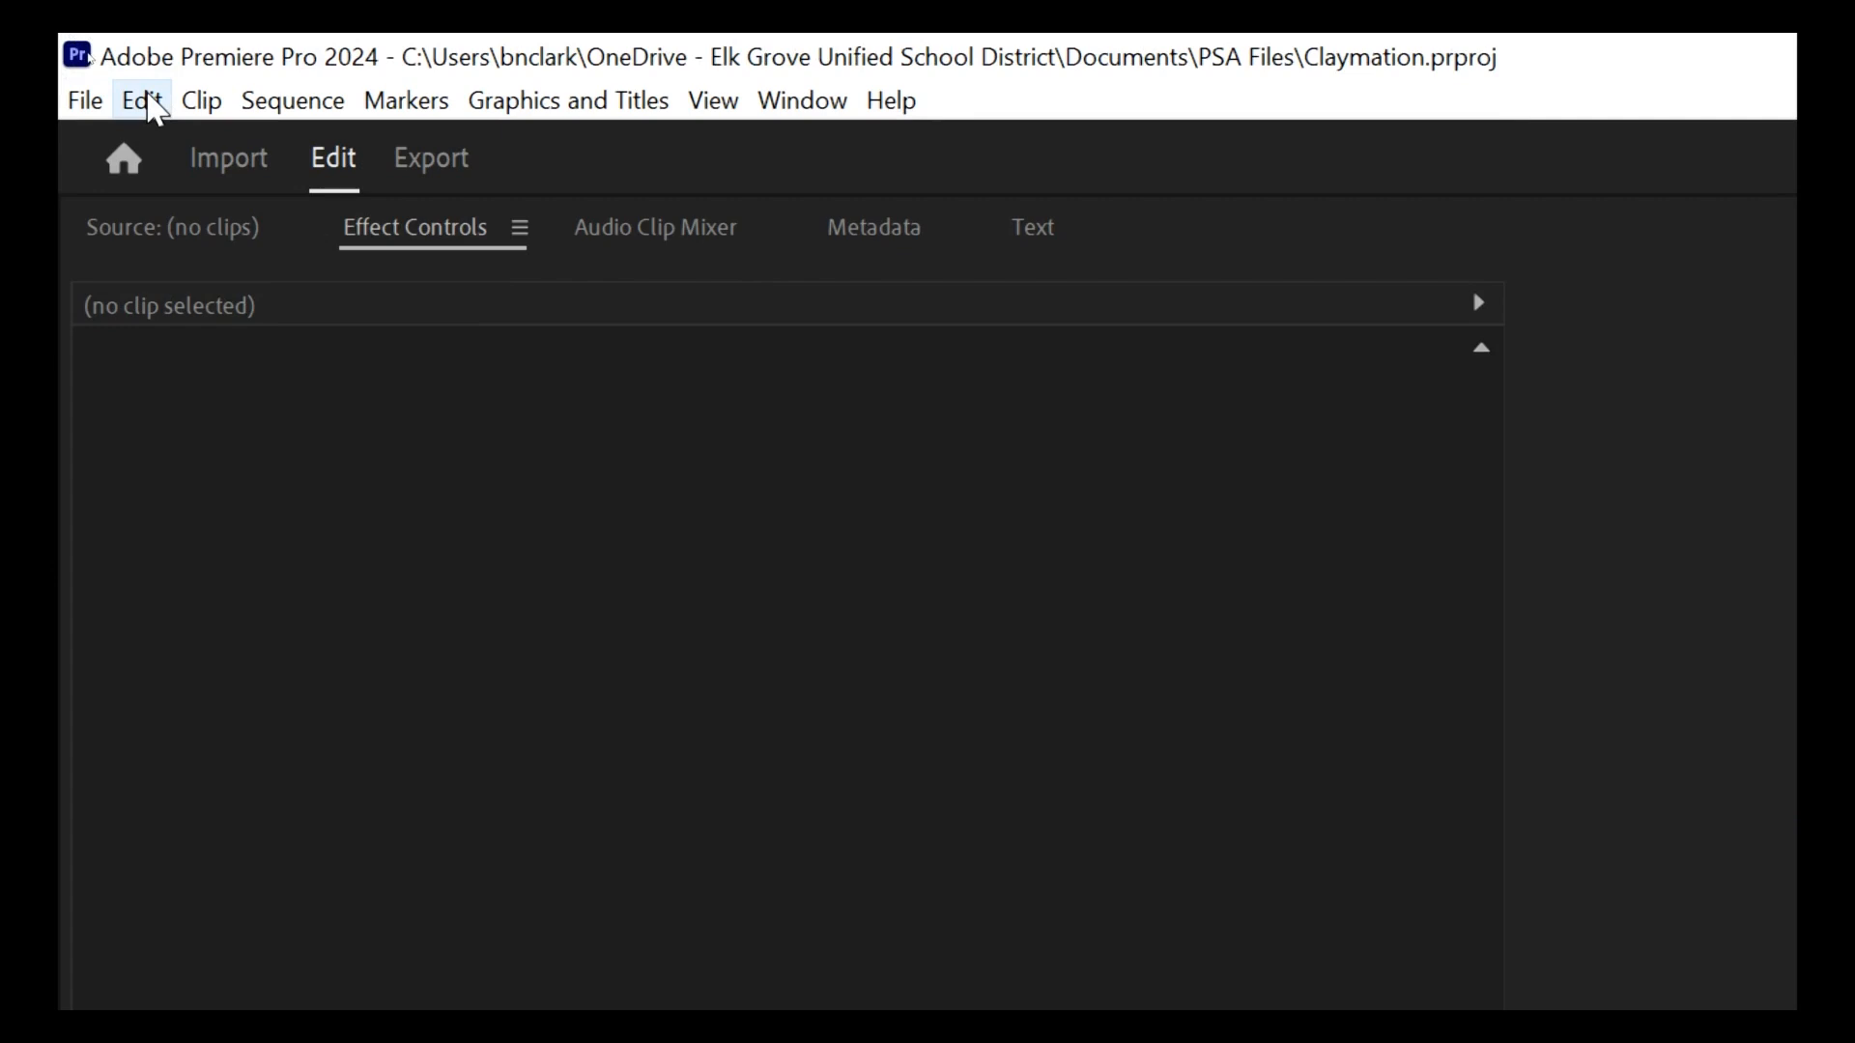
pyautogui.click(142, 100)
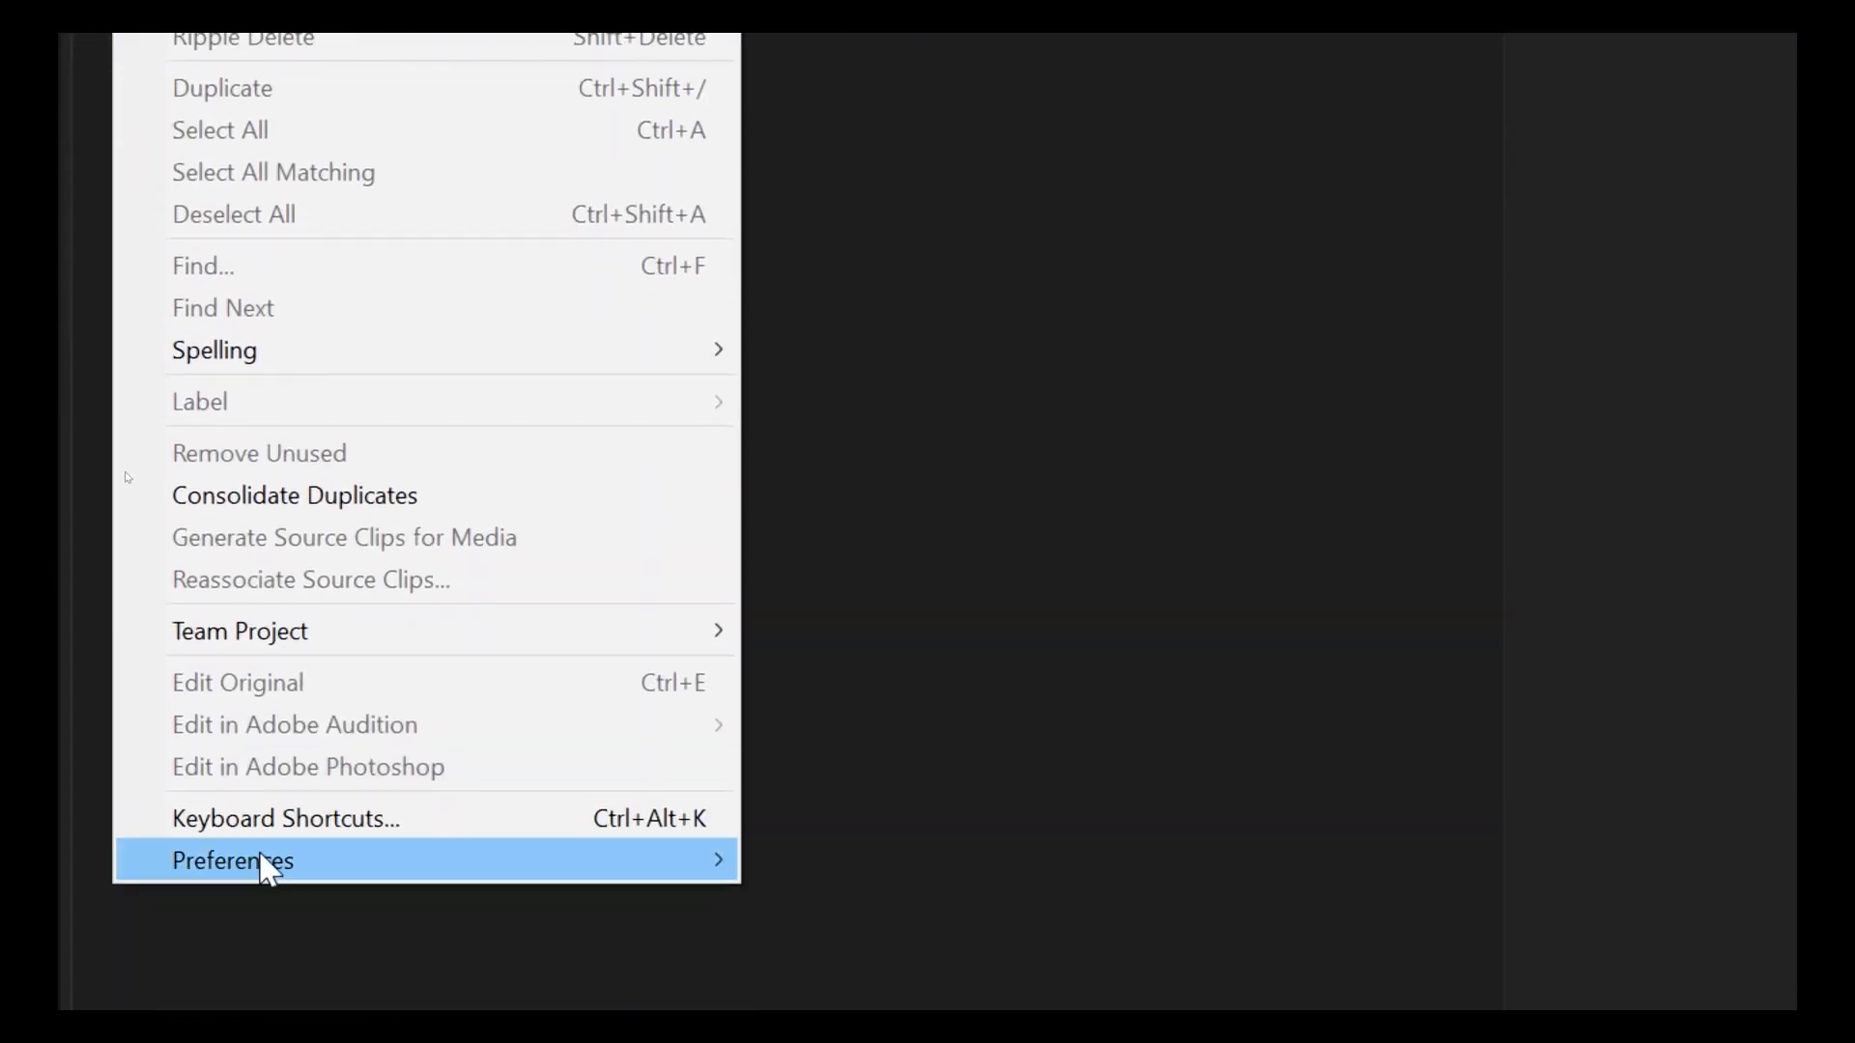
pyautogui.moveTo(265, 863)
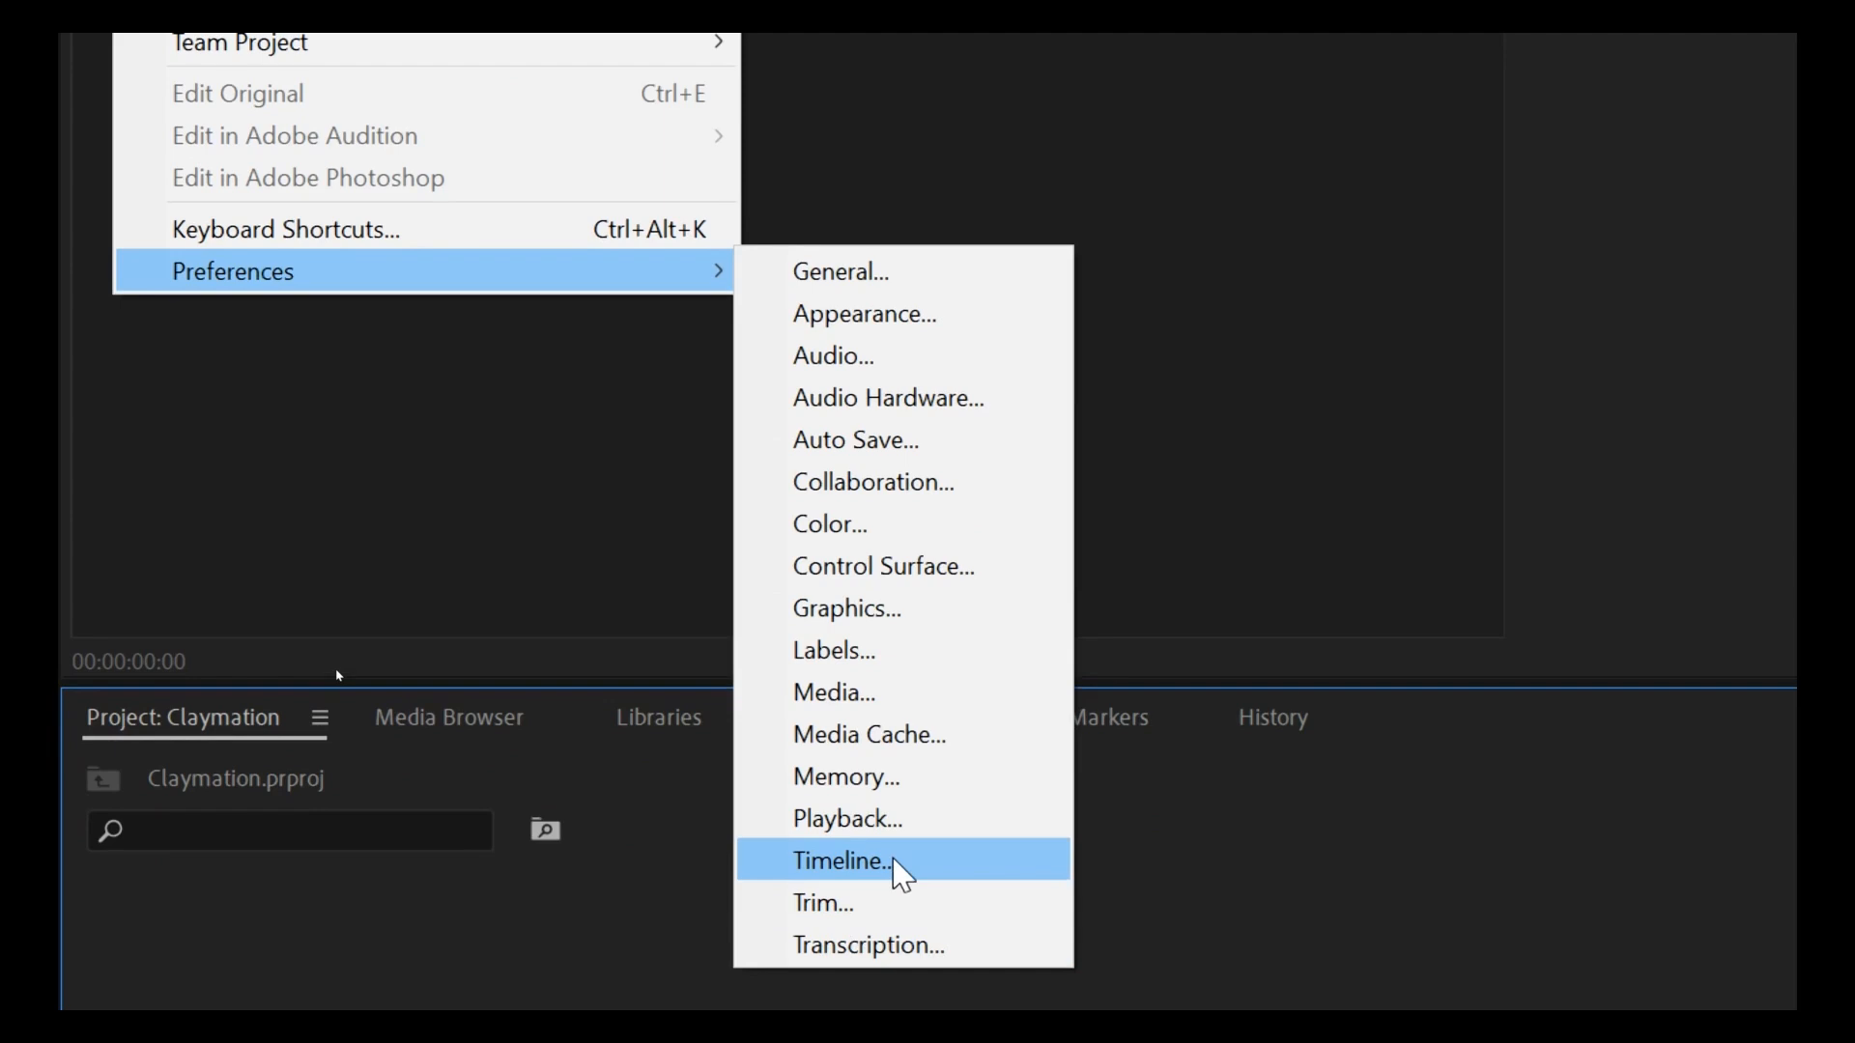
pyautogui.click(902, 869)
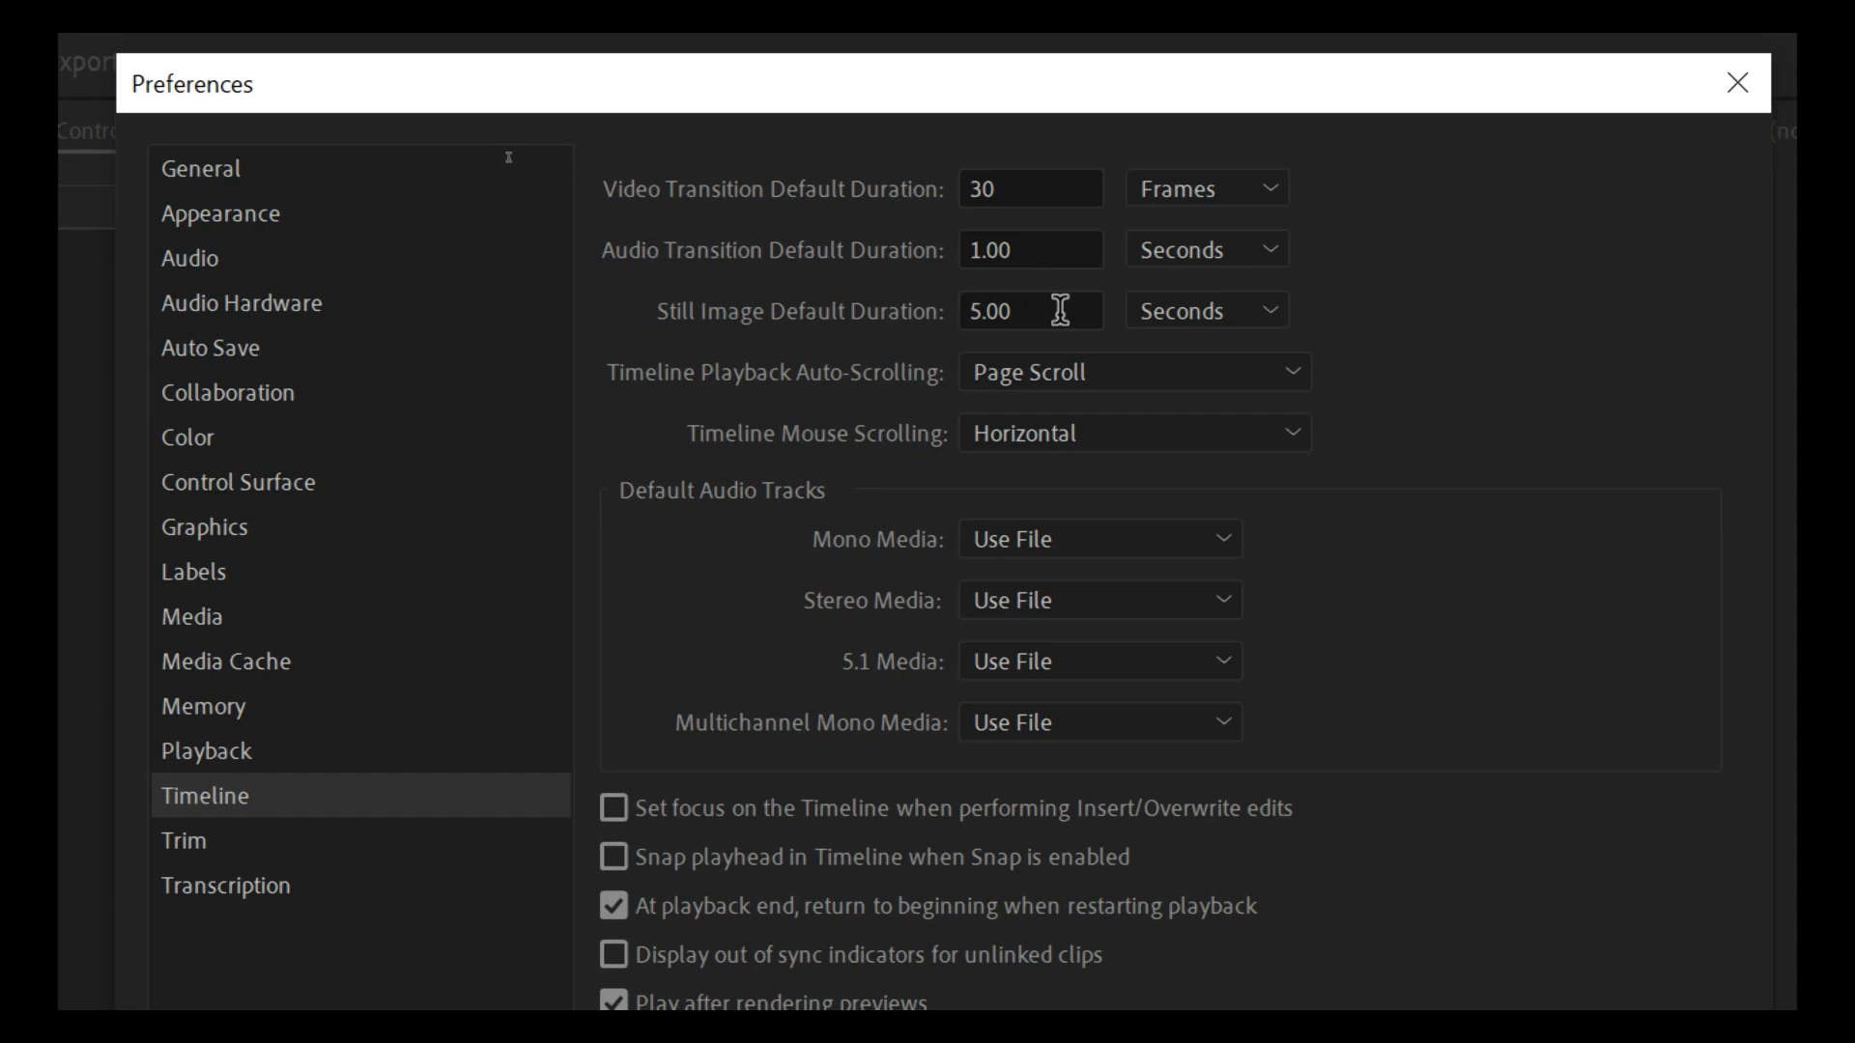
pyautogui.click(1273, 323)
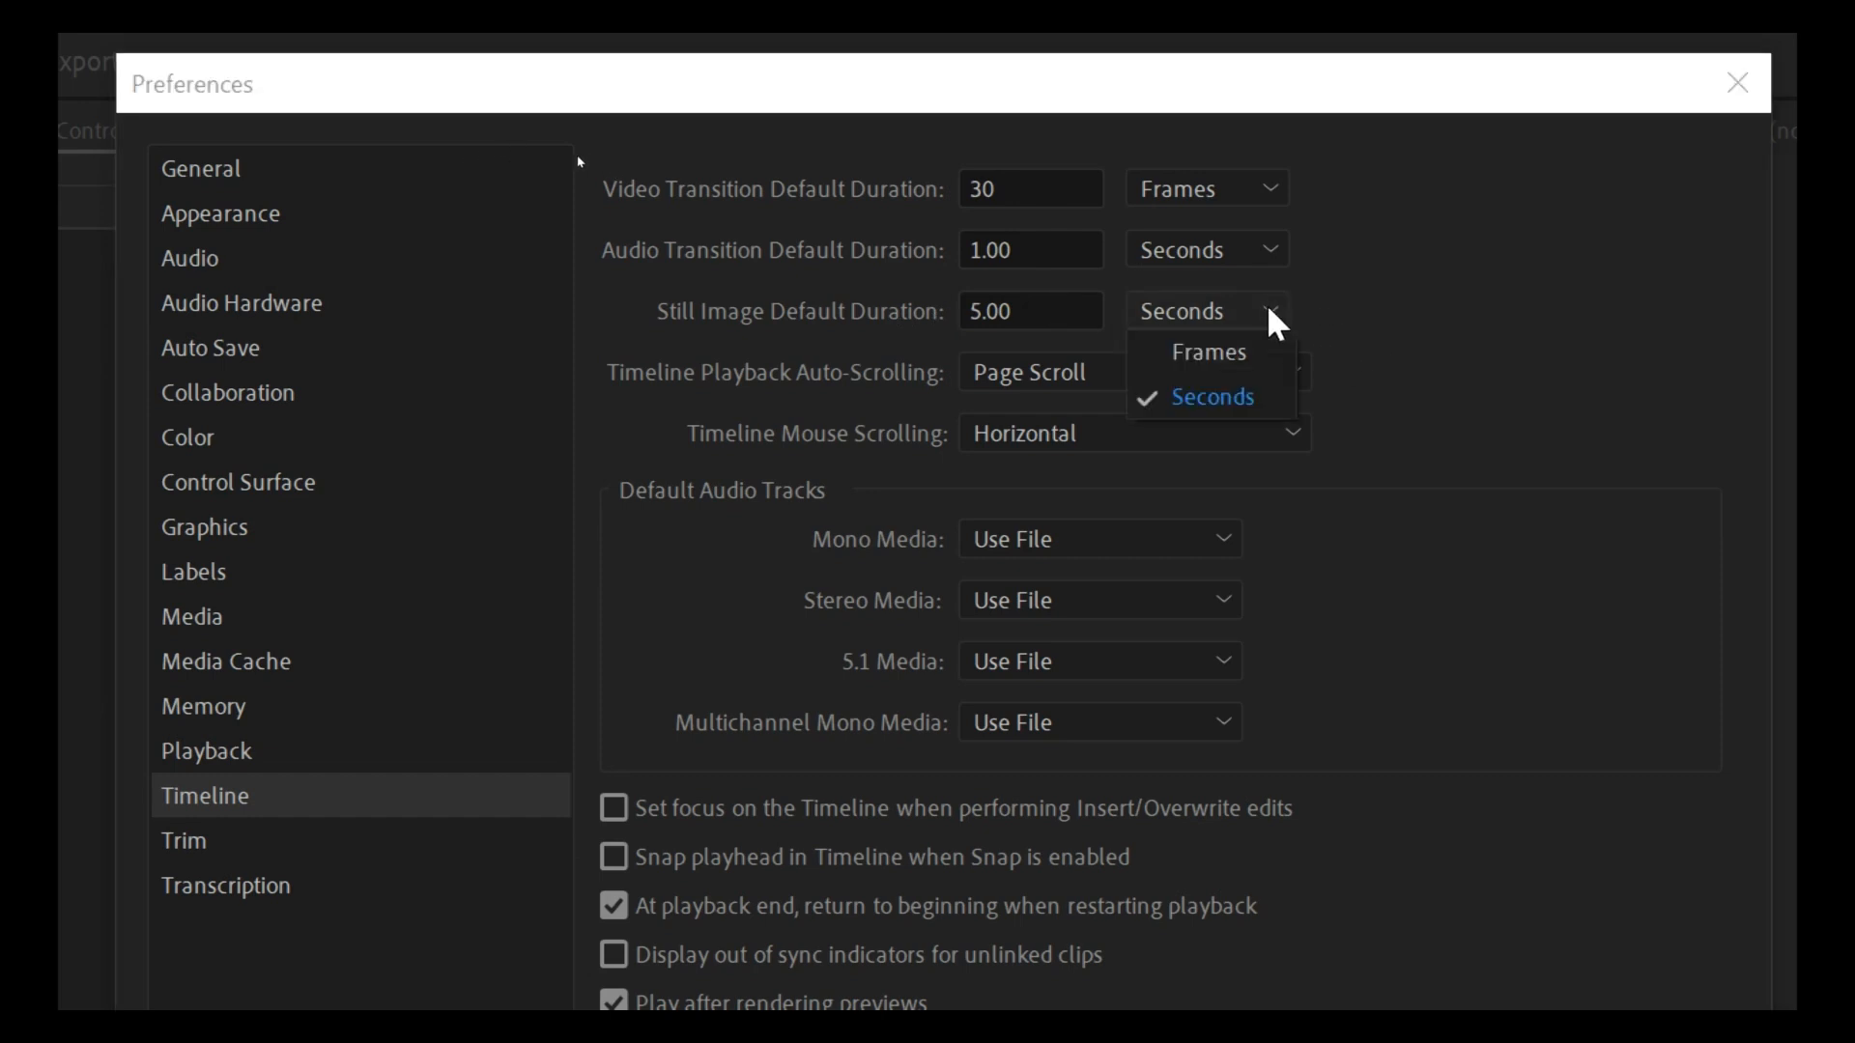
pyautogui.click(1225, 354)
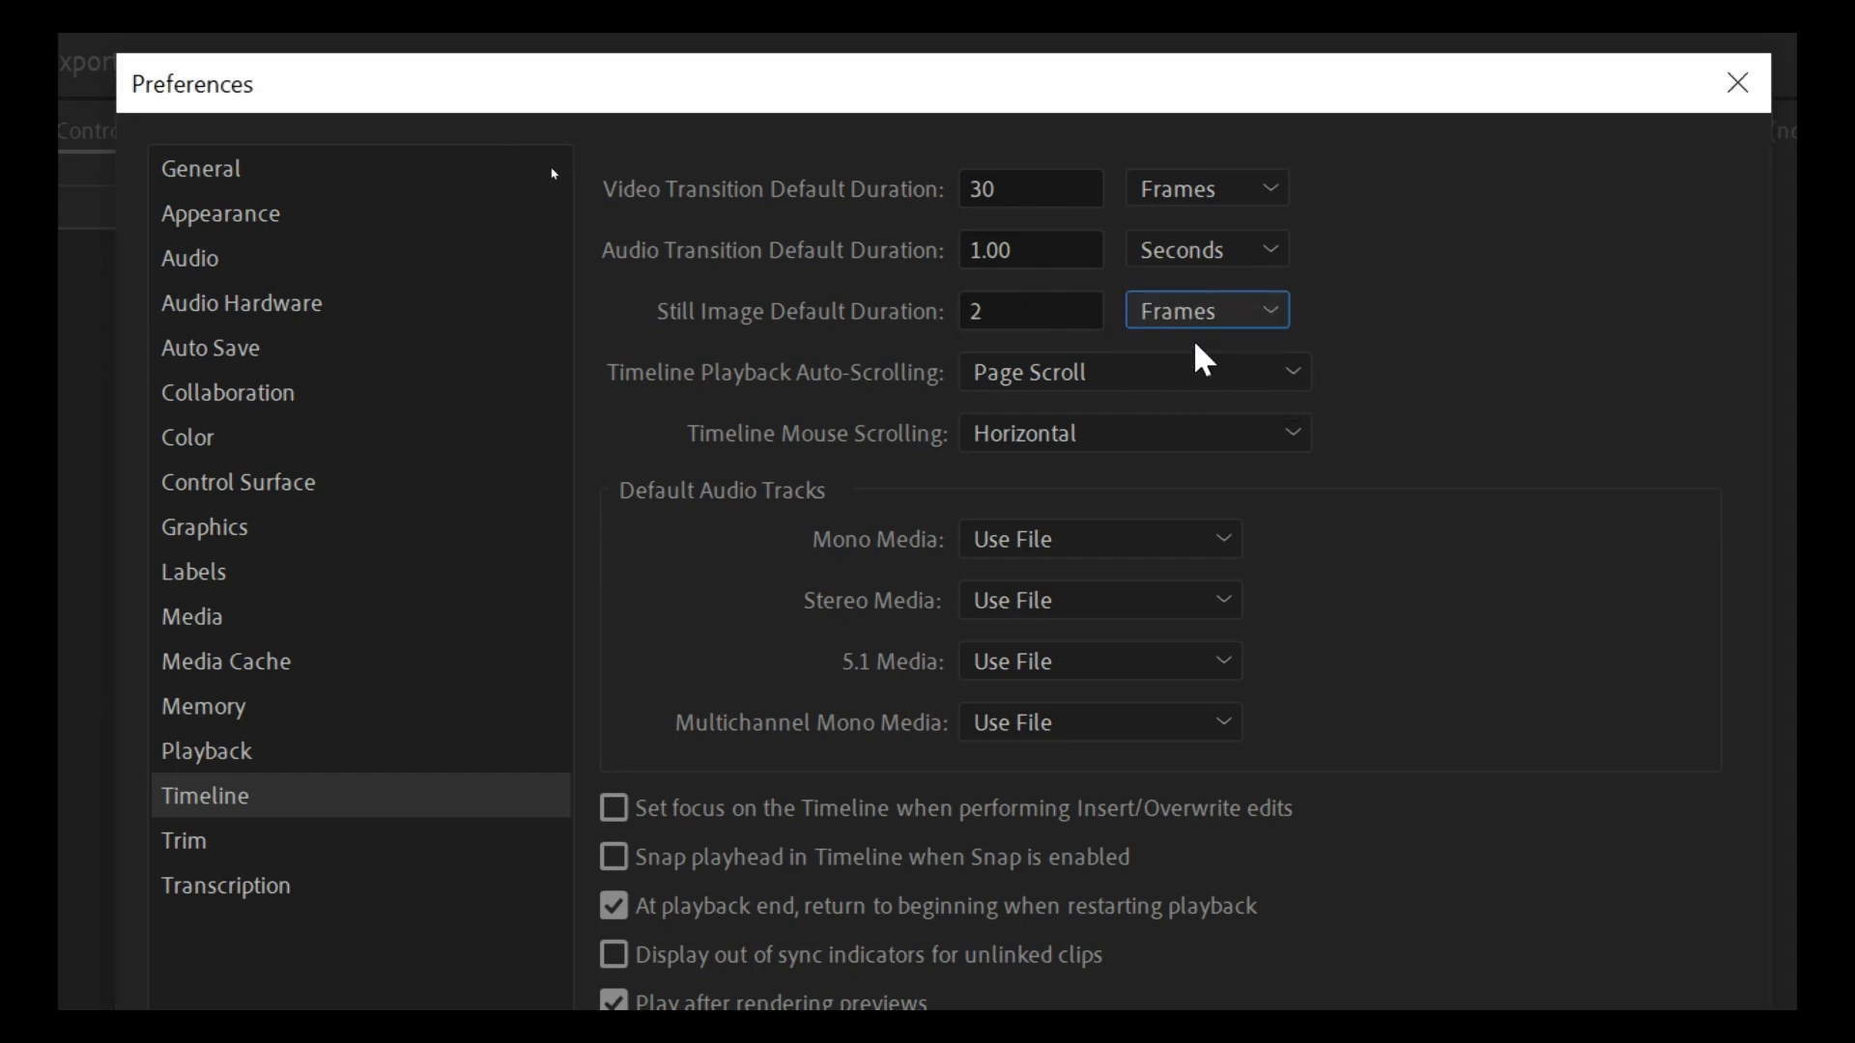
pyautogui.click(1046, 302)
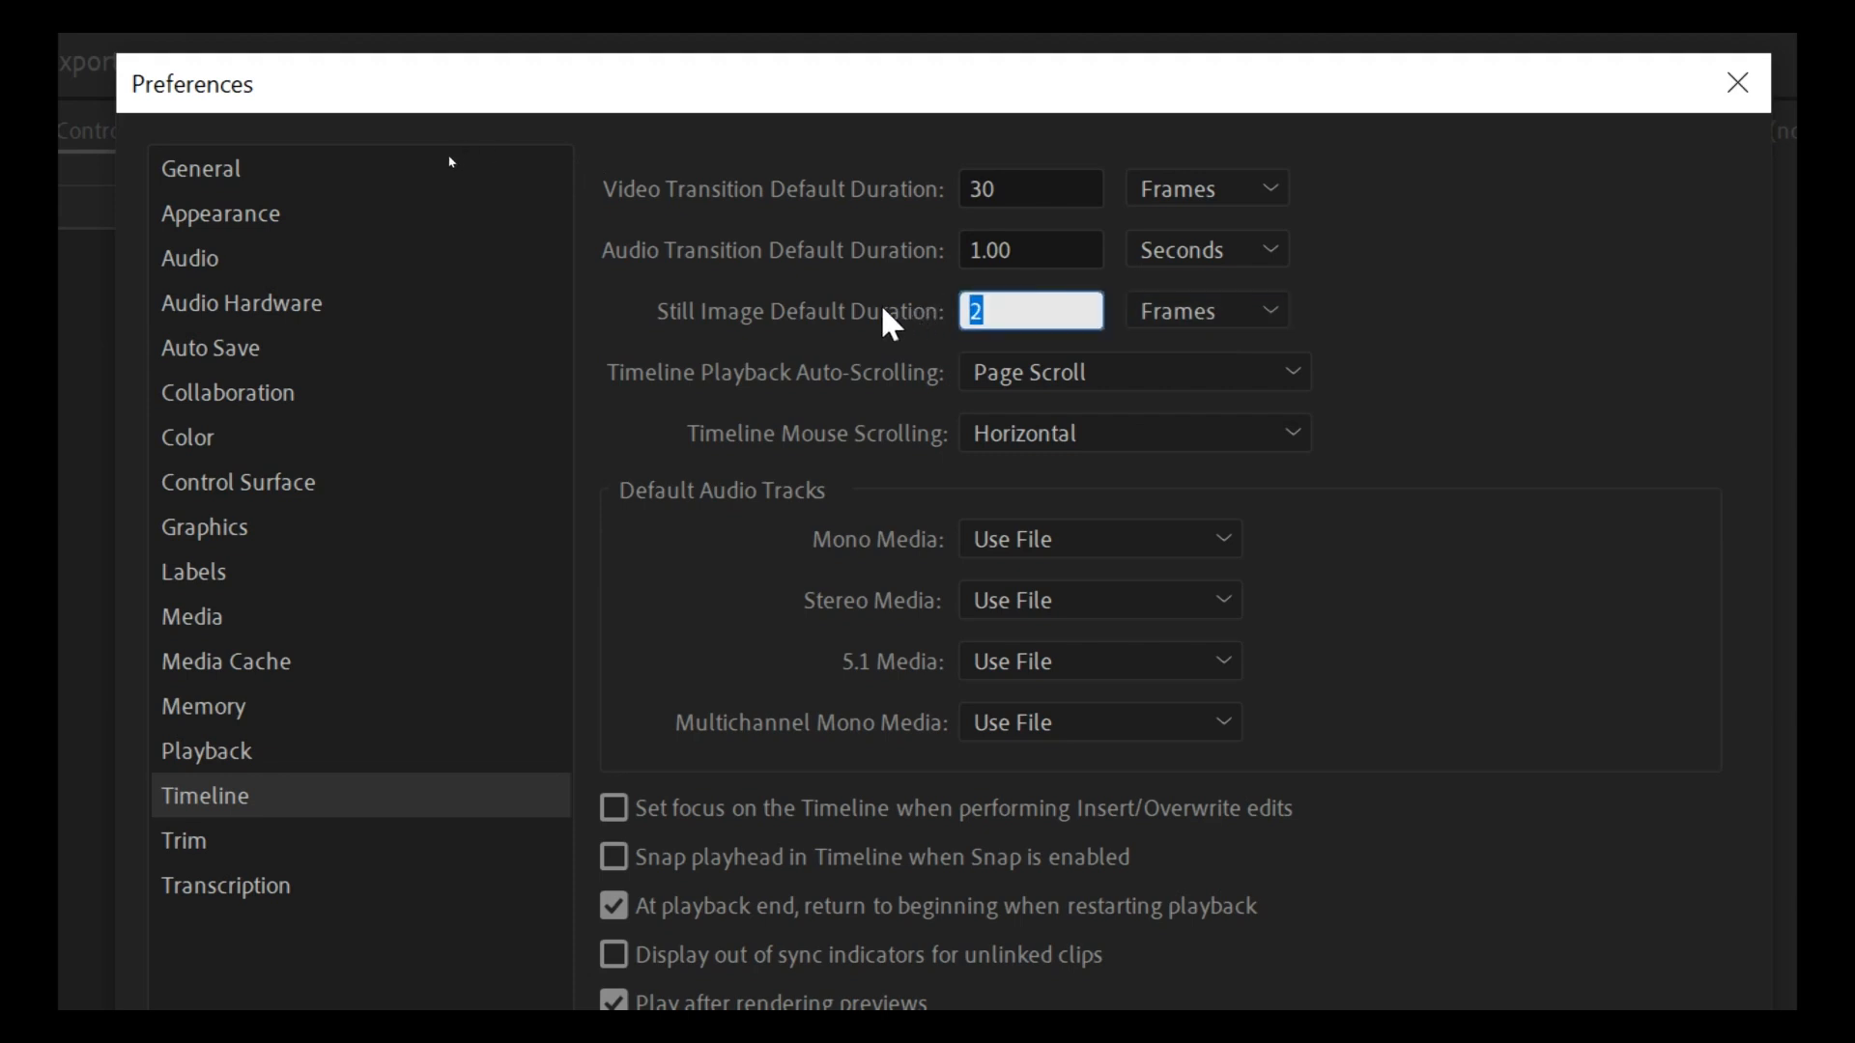
pyautogui.write('2')
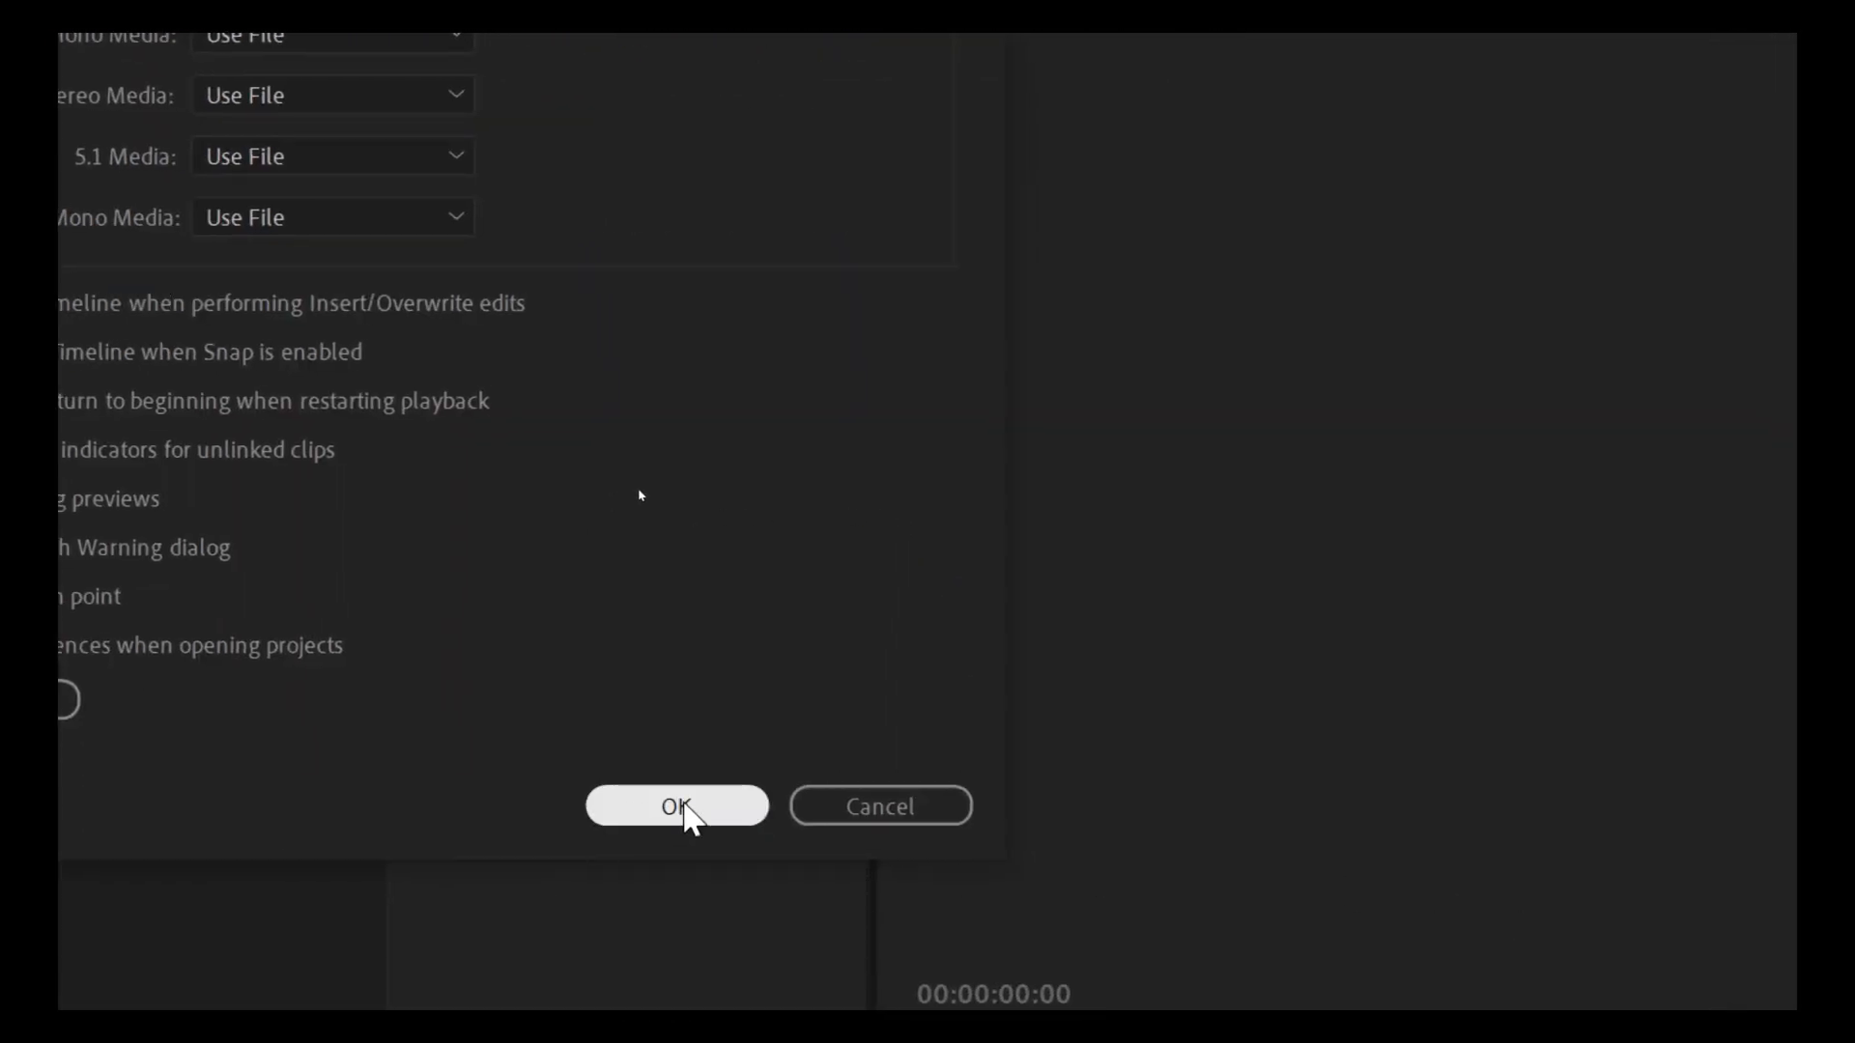
pyautogui.click(676, 806)
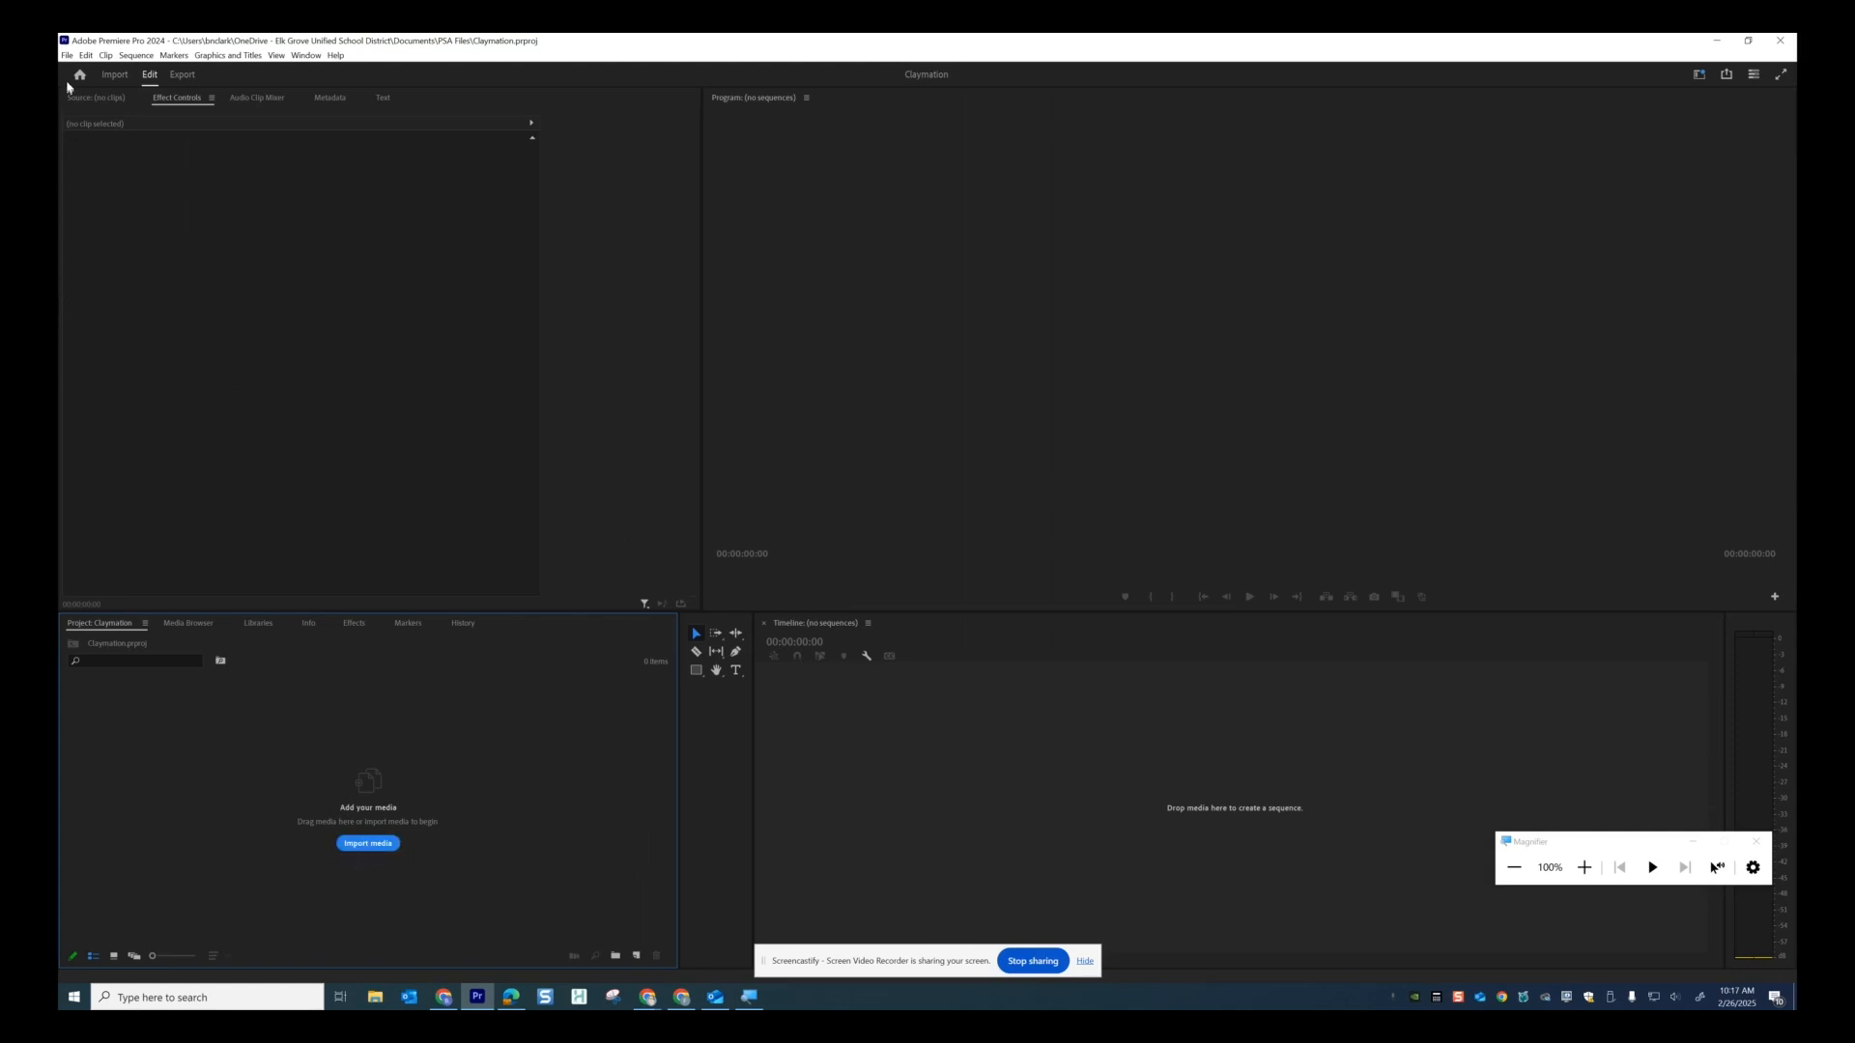
# Import all 240 JPG photos from Documents > Animation 3 > 100CANON.
pyautogui.click(67, 55)
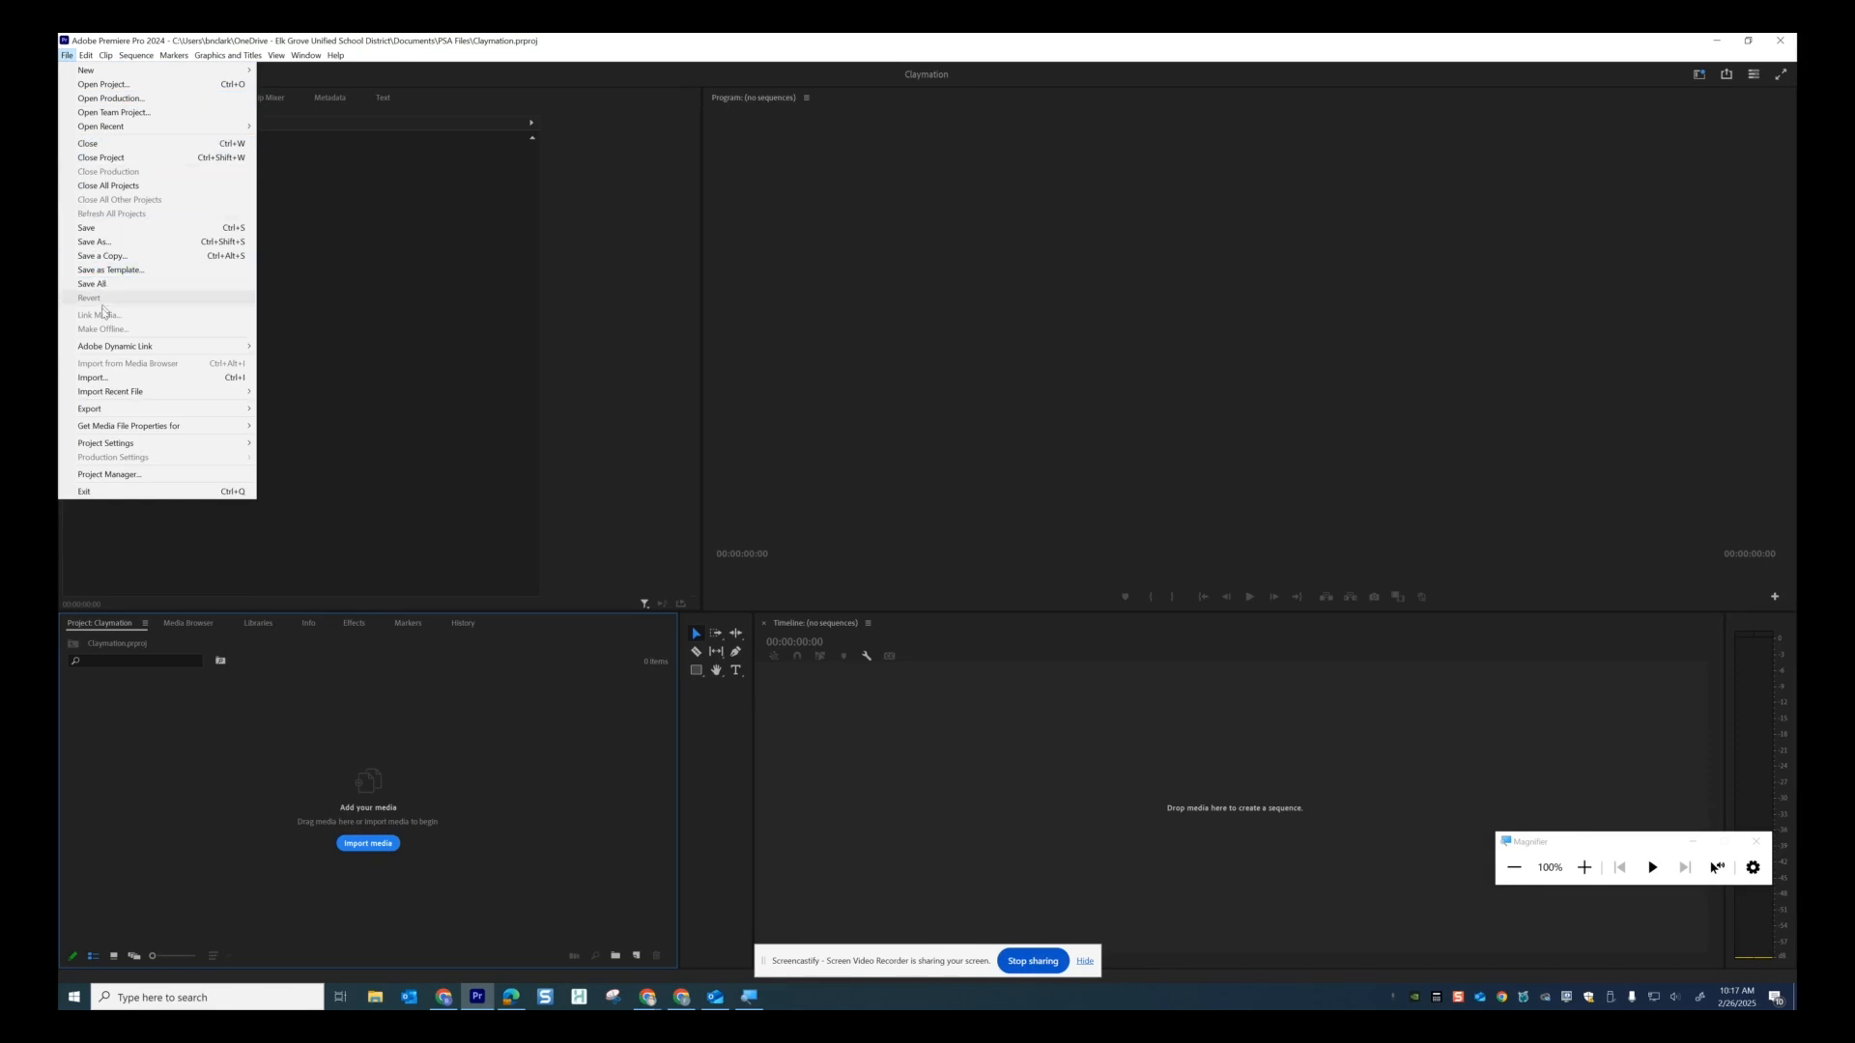
pyautogui.click(102, 380)
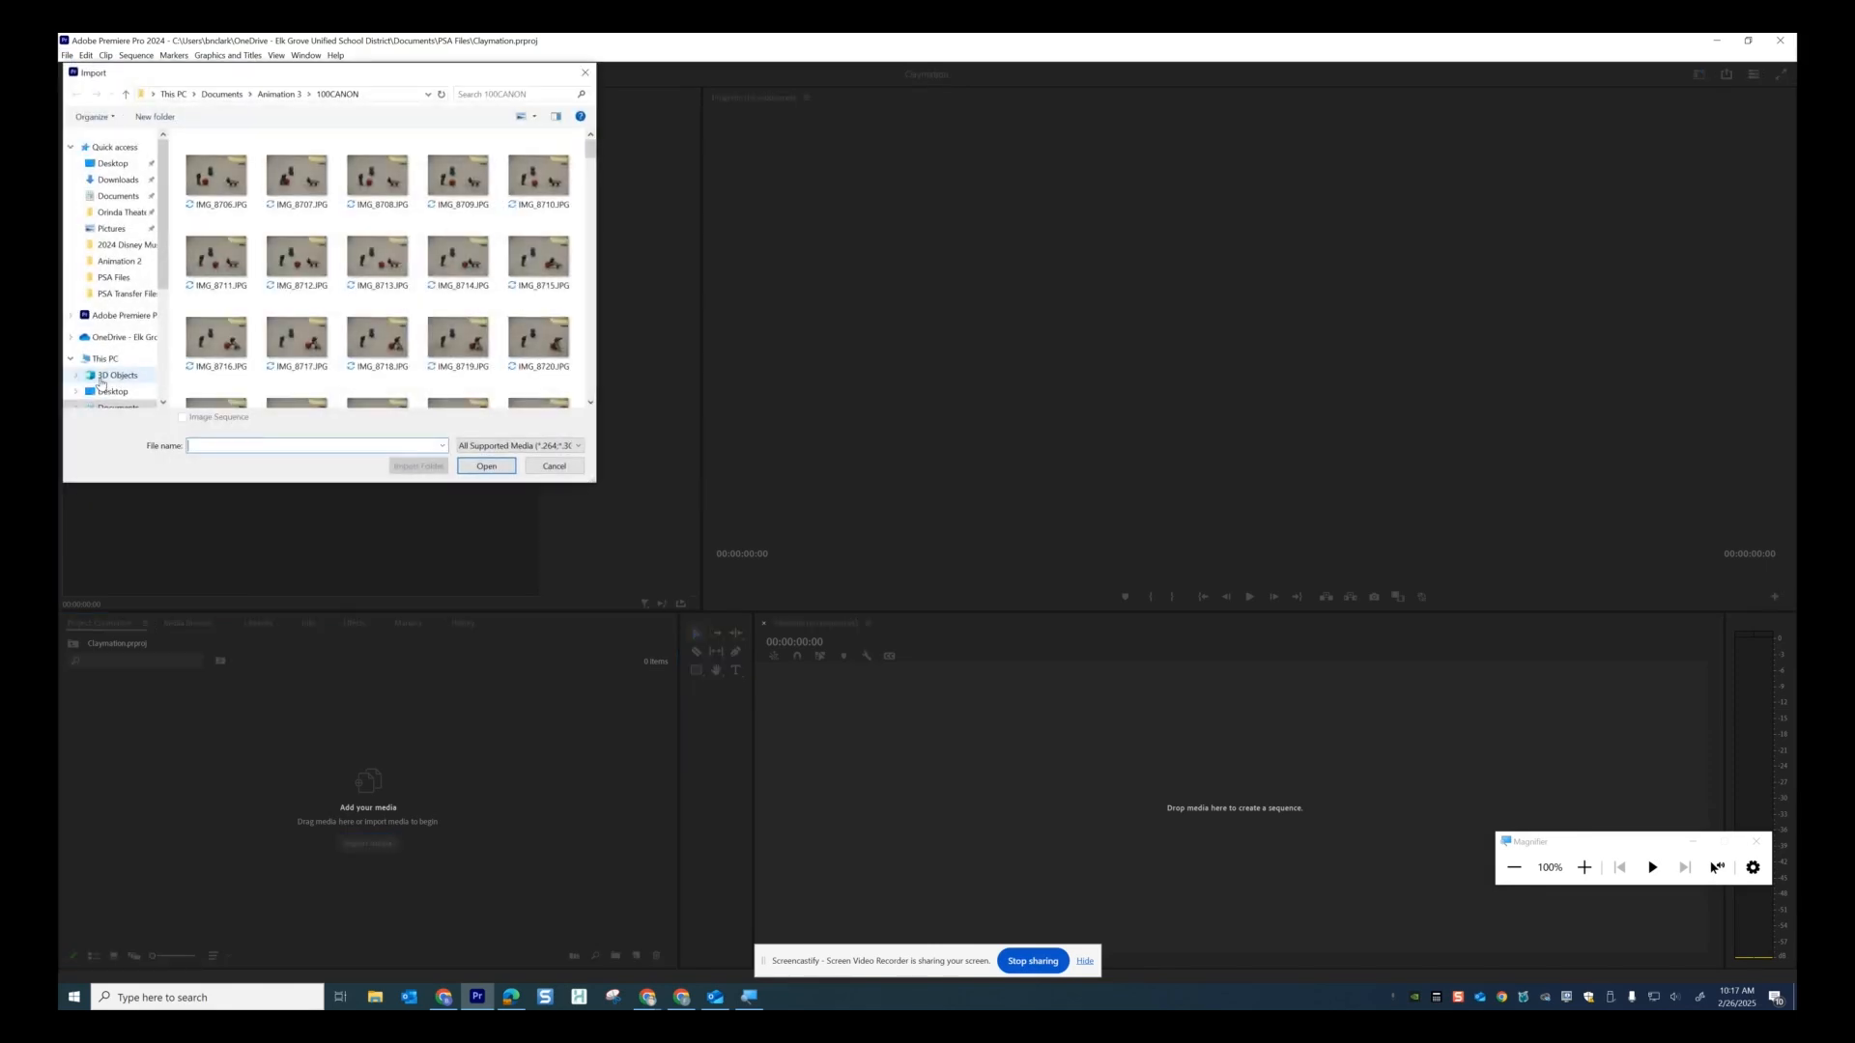
pyautogui.click(87, 201)
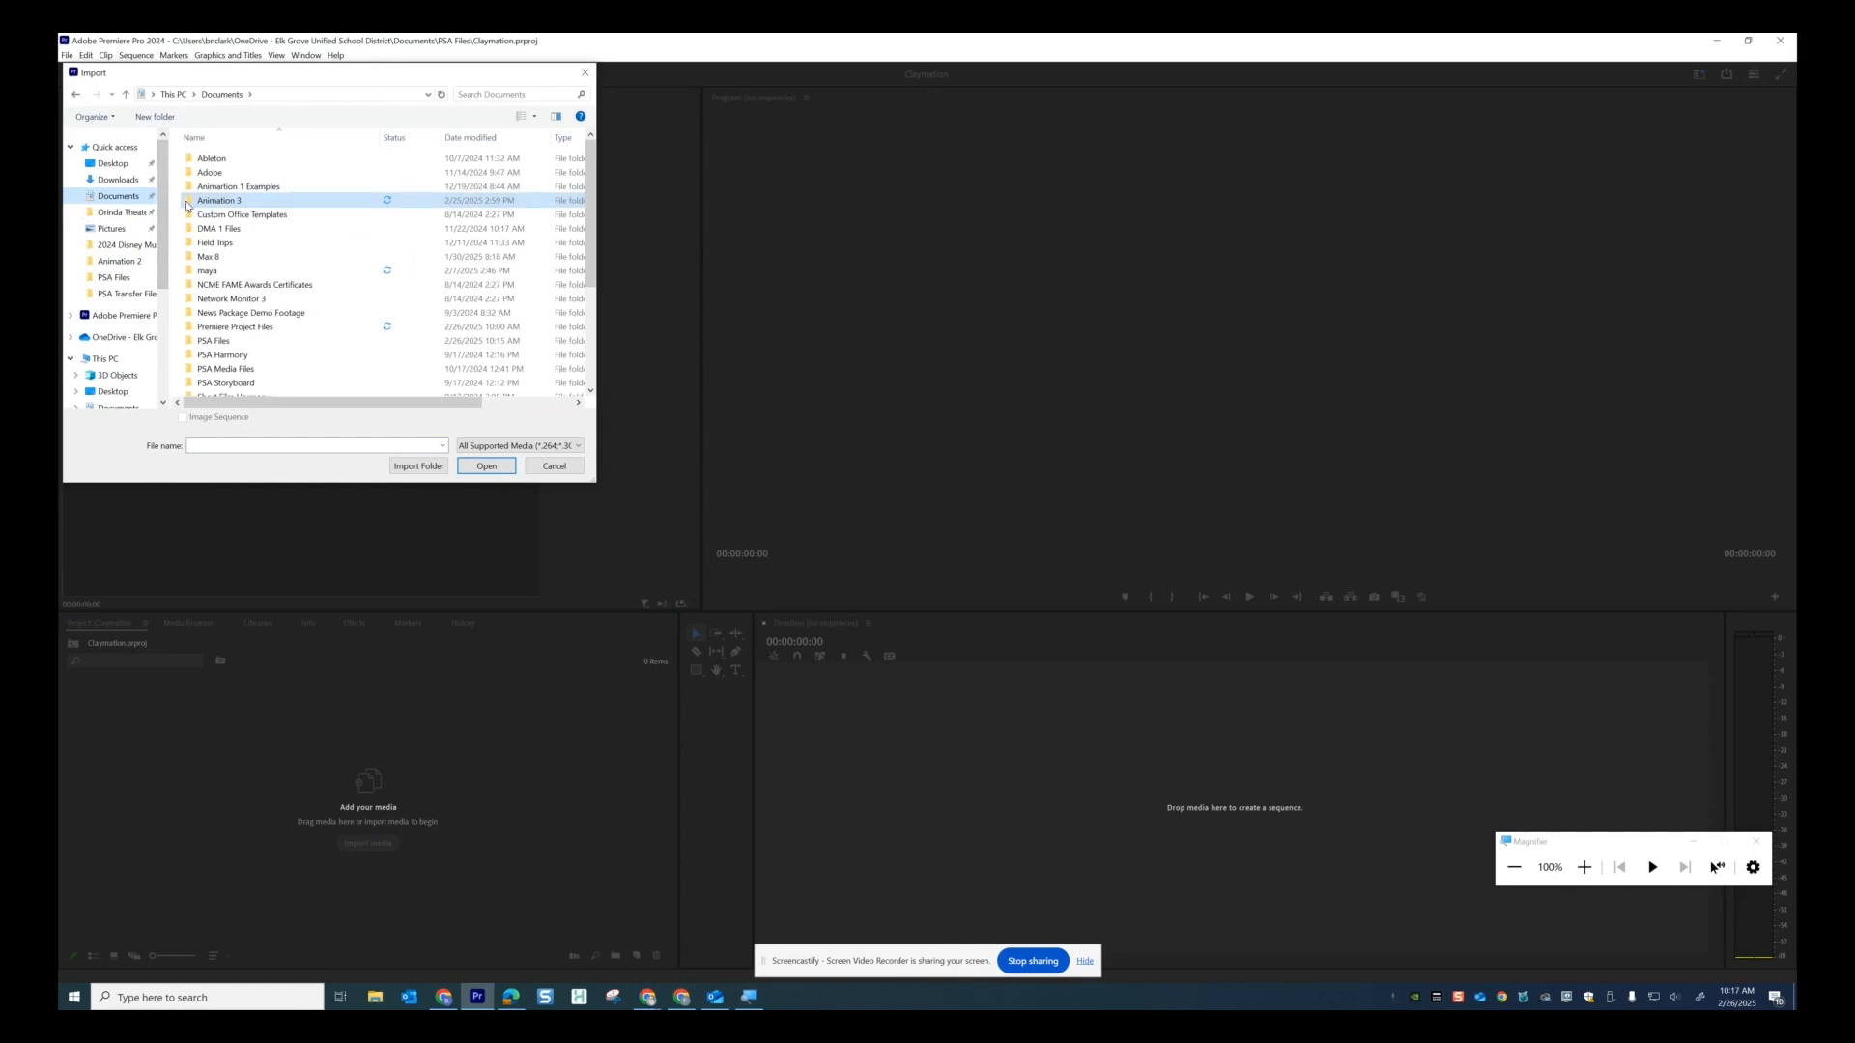
pyautogui.doubleClick(186, 206)
pyautogui.doubleClick(193, 164)
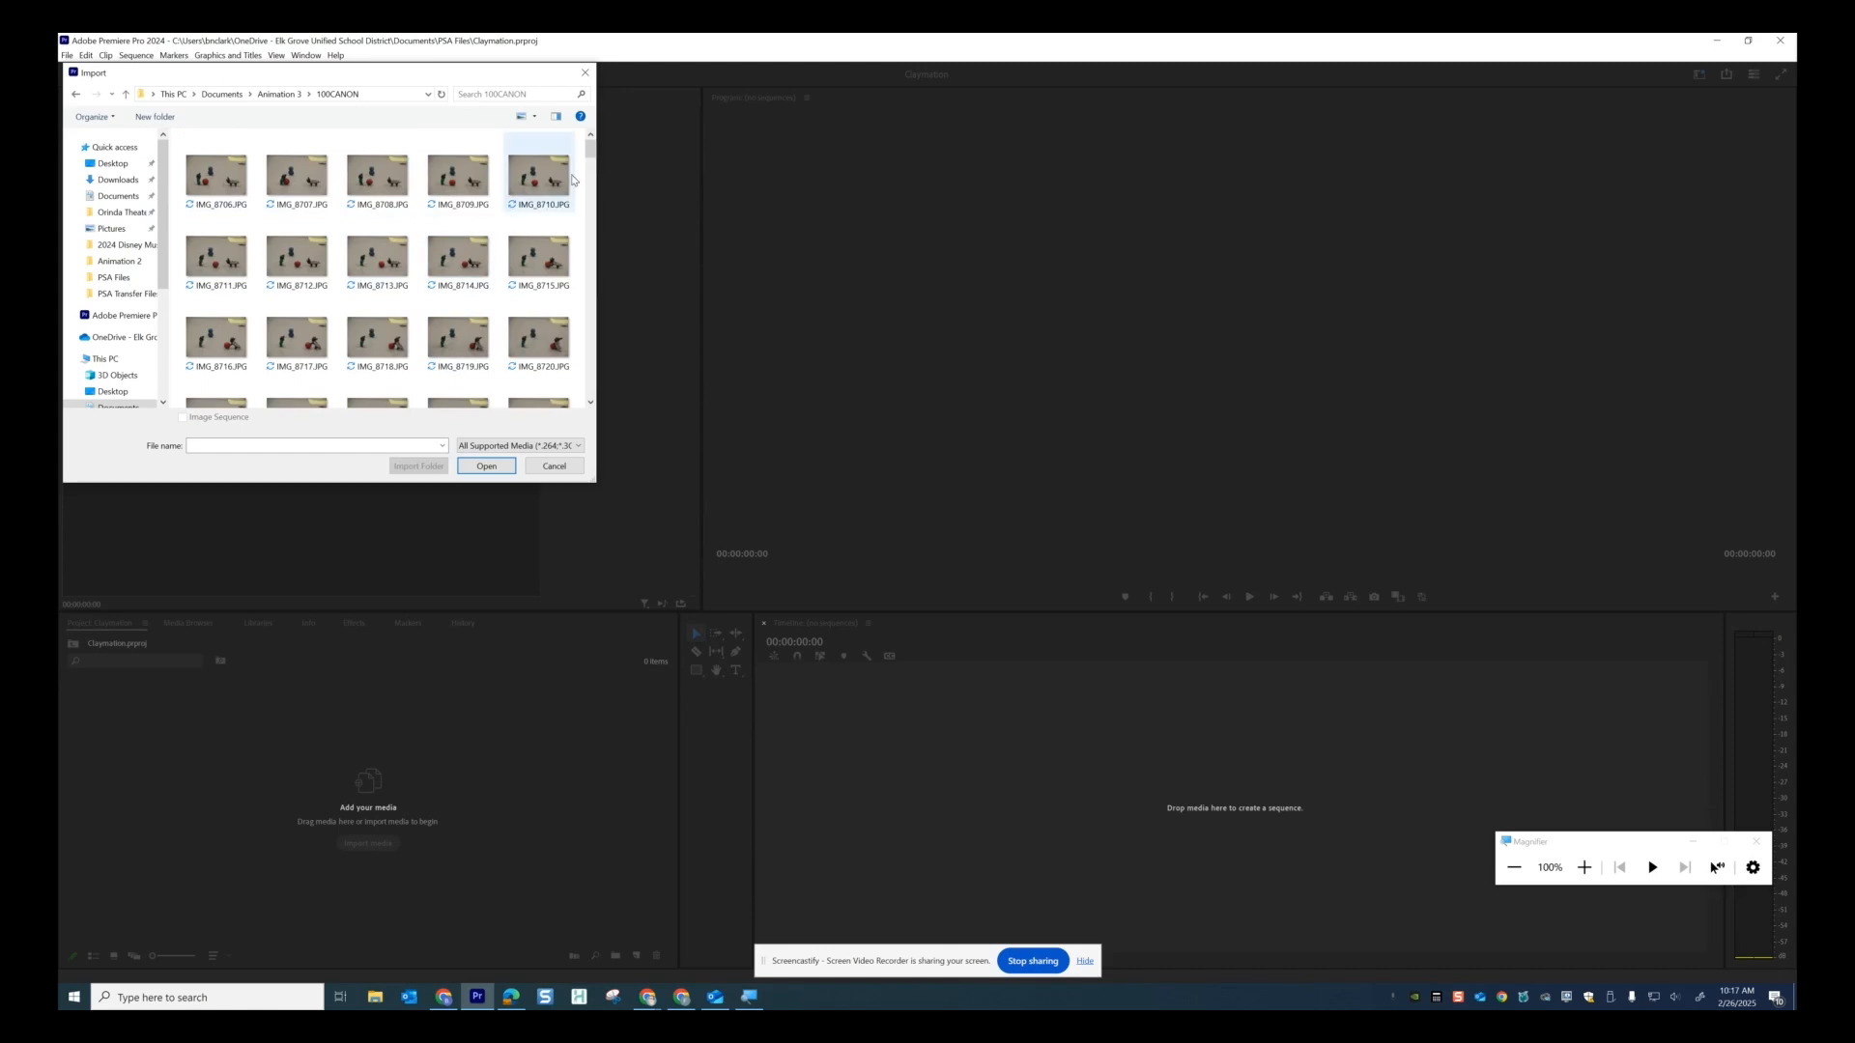
pyautogui.moveTo(591, 150); pyautogui.dragTo(593, 88)
pyautogui.hotkey('ctrl', 'a')
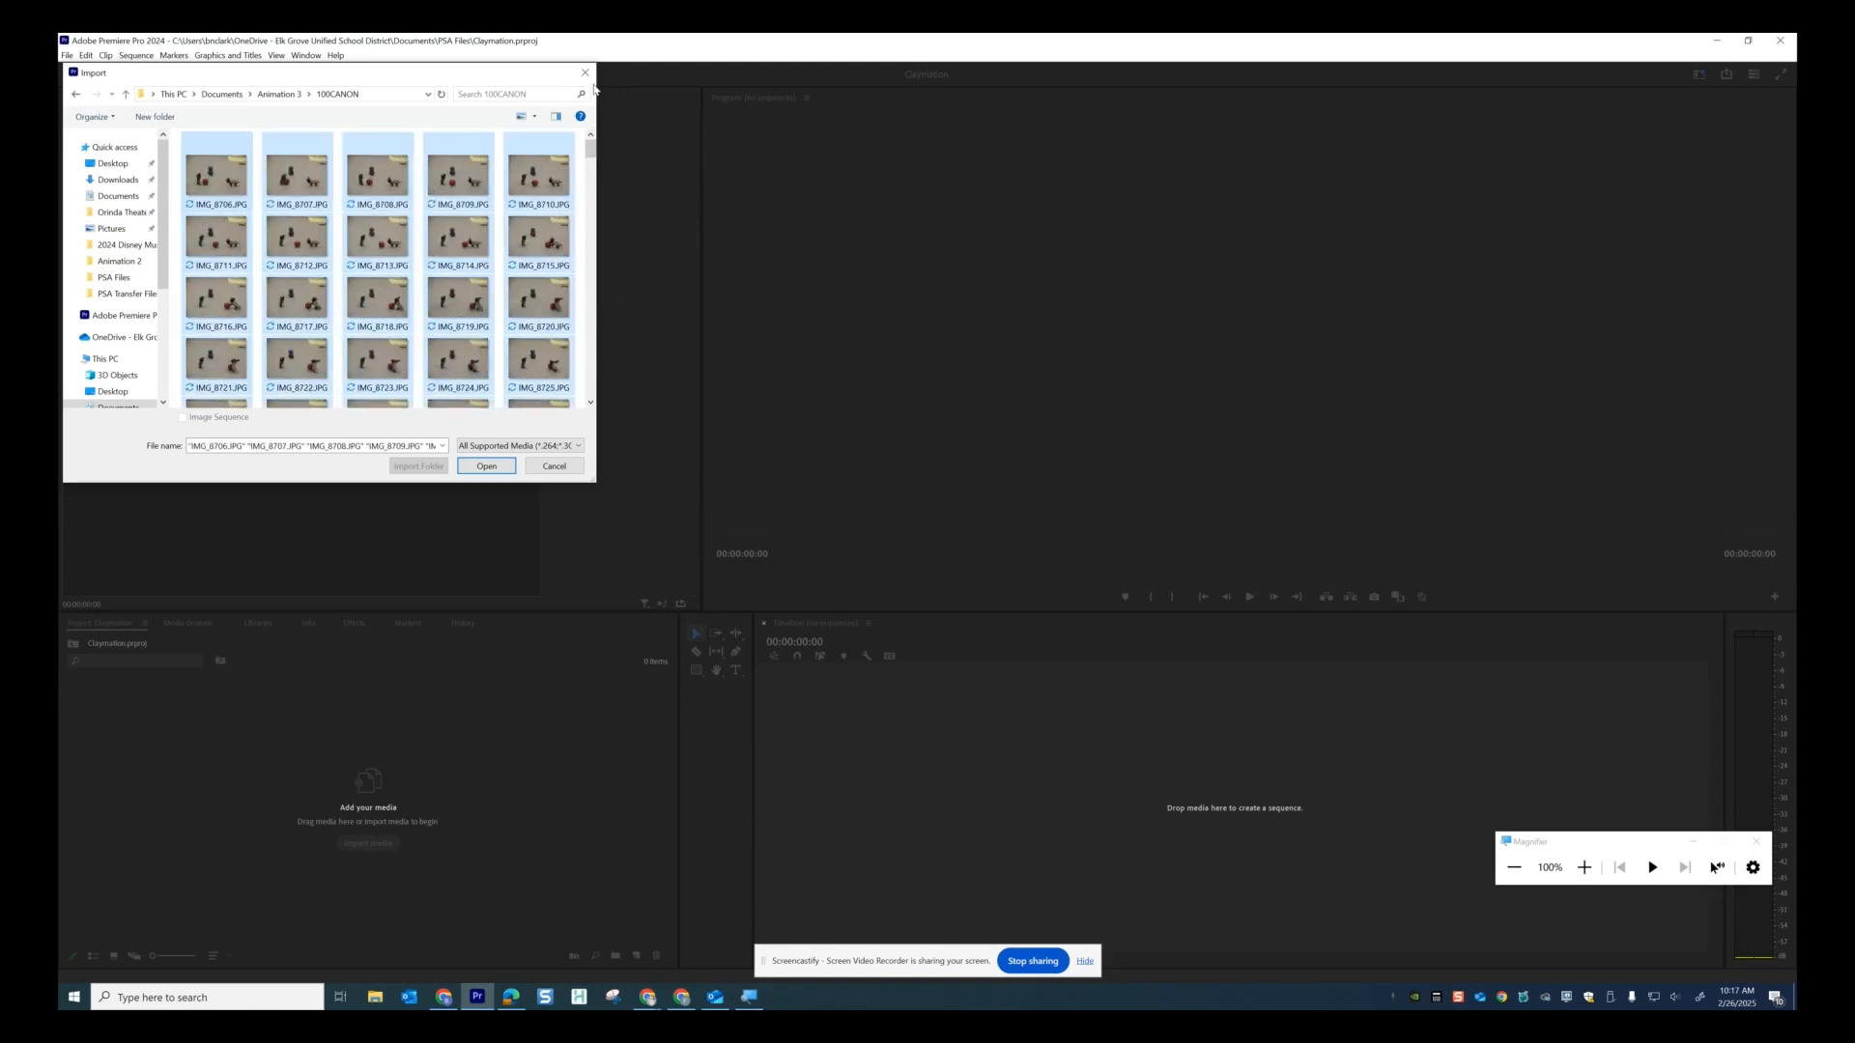
pyautogui.click(498, 467)
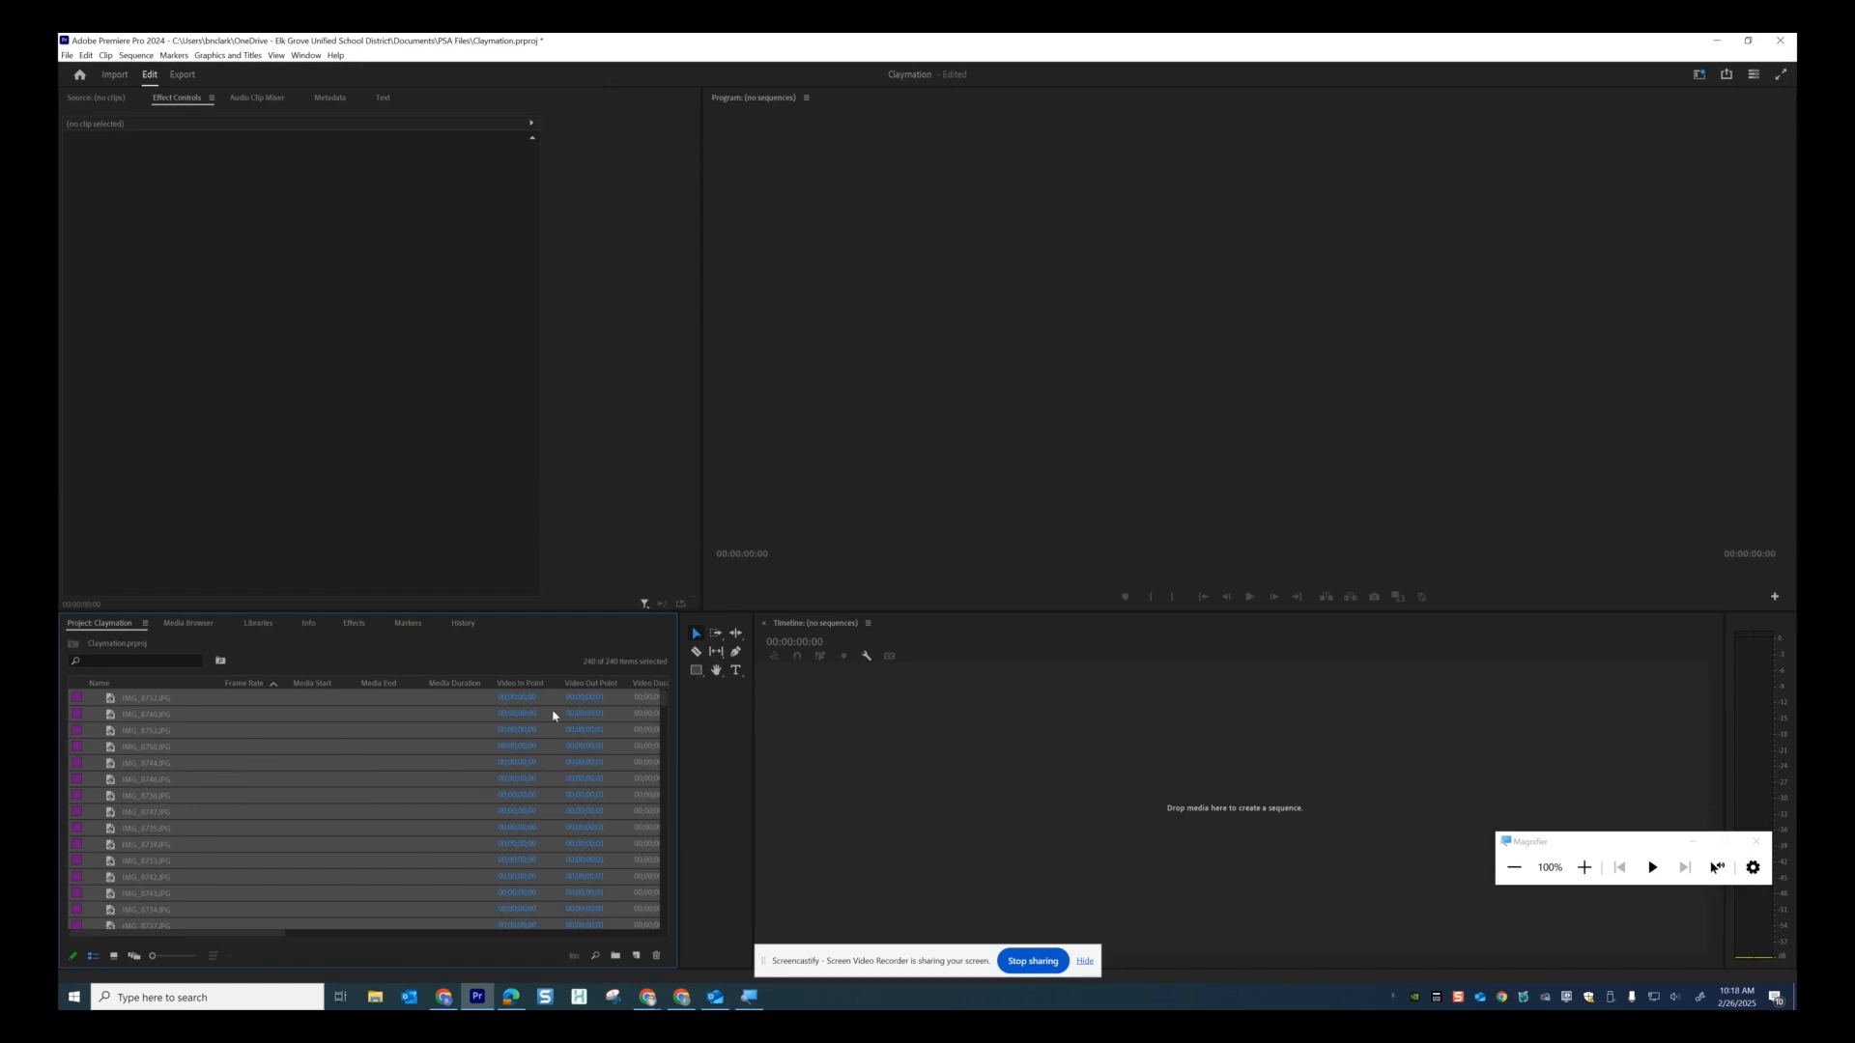
# Create Sequence 01 from the HD 1080p 23.976 fps preset.
pyautogui.click(904, 730)
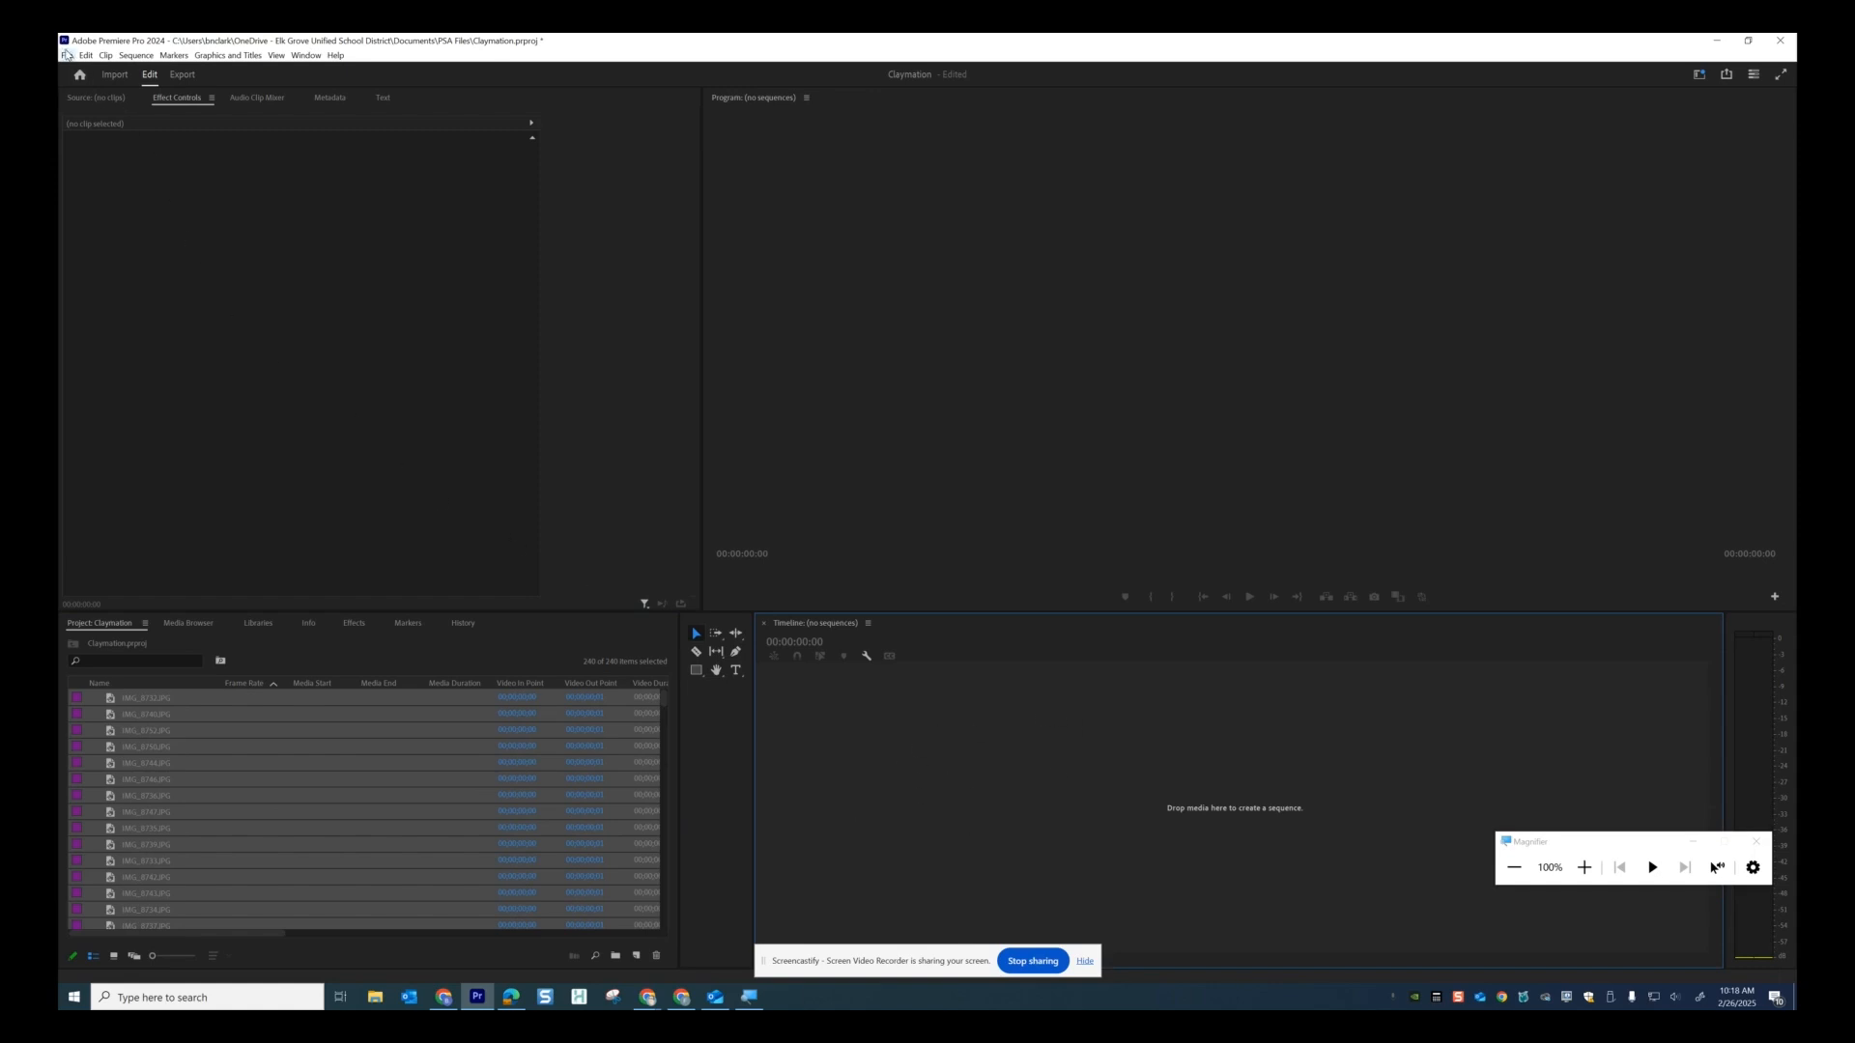
pyautogui.click(67, 55)
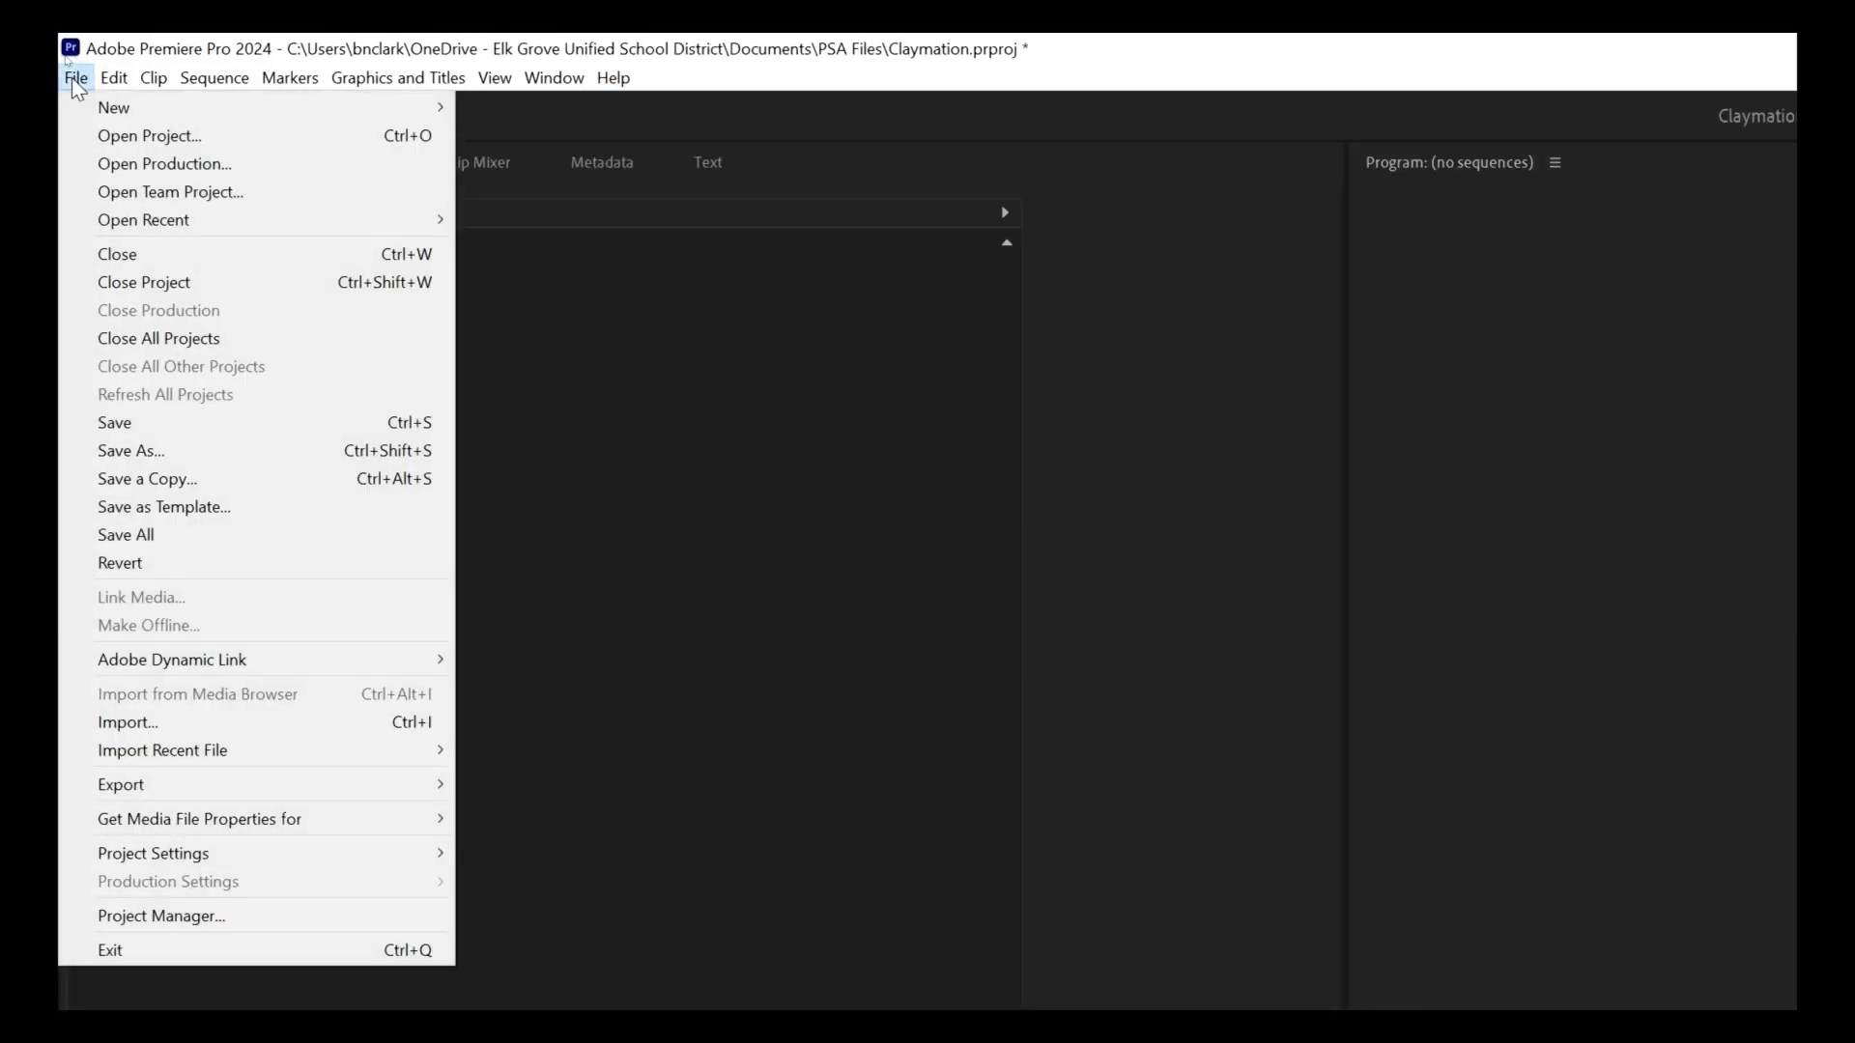
pyautogui.moveTo(102, 111)
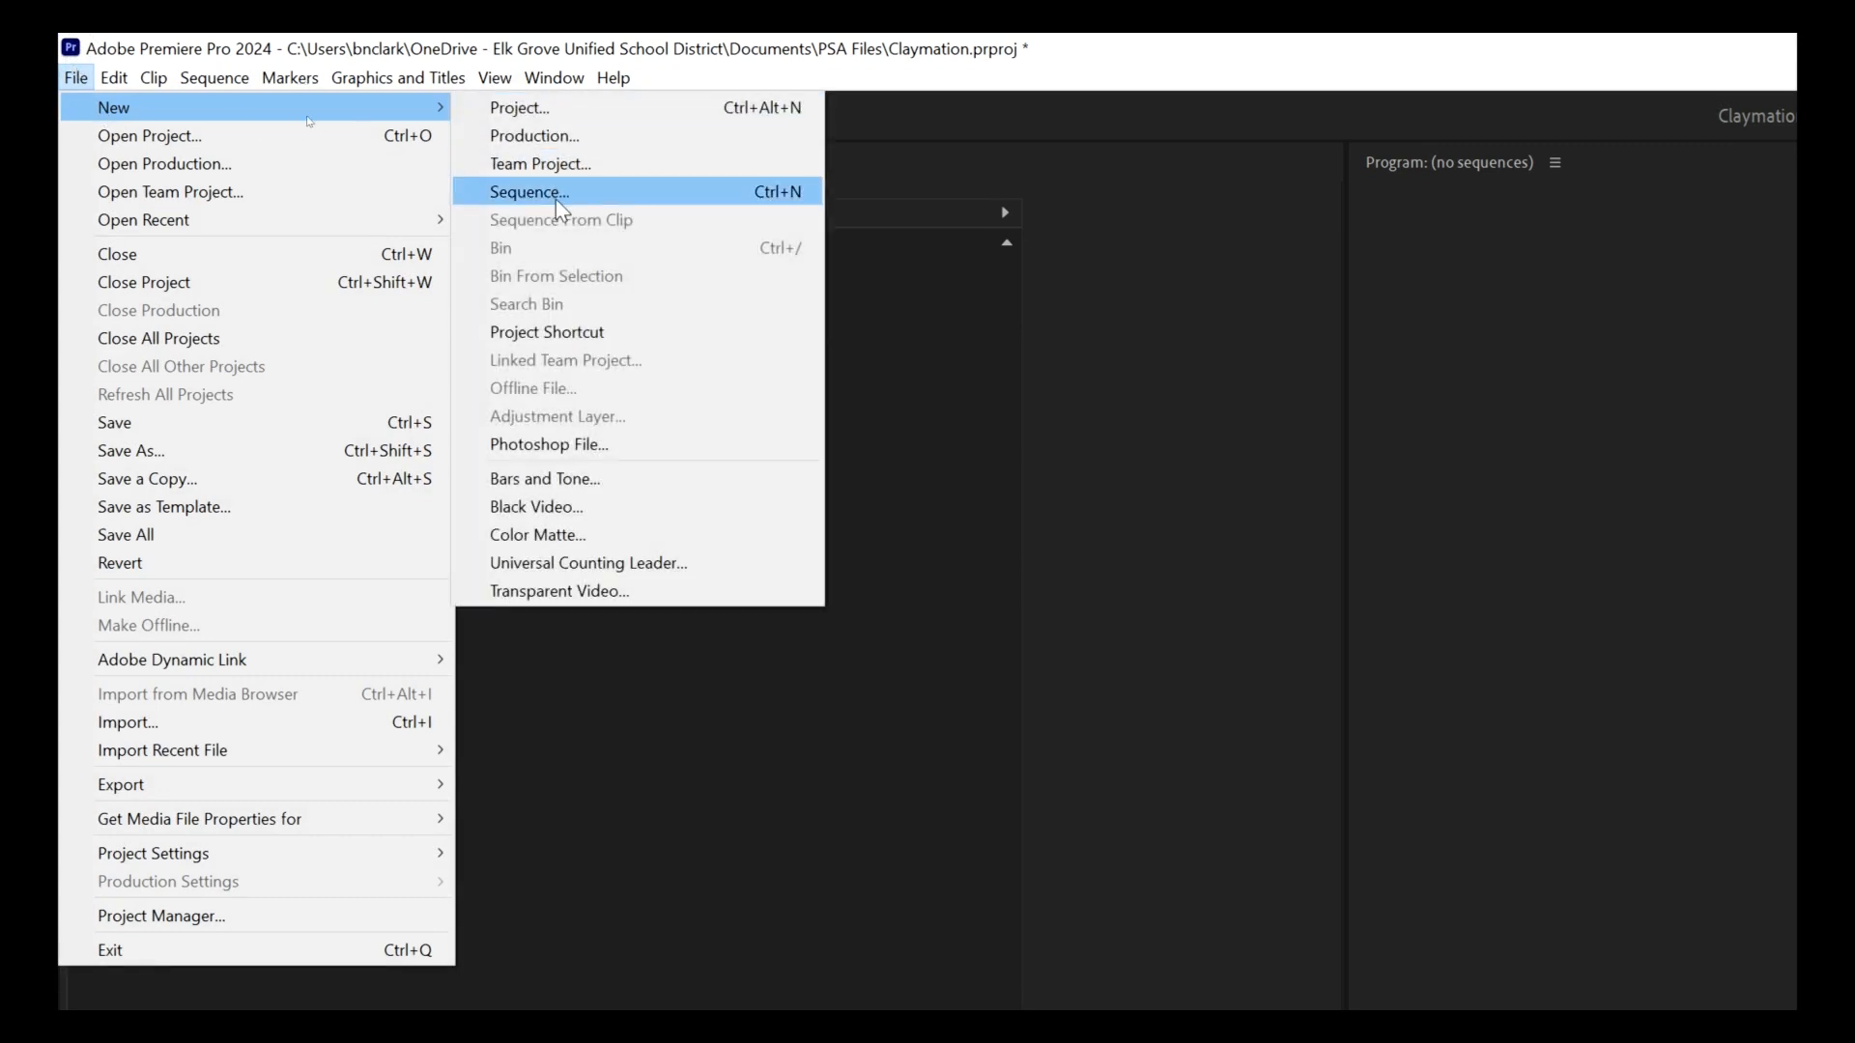
pyautogui.click(626, 194)
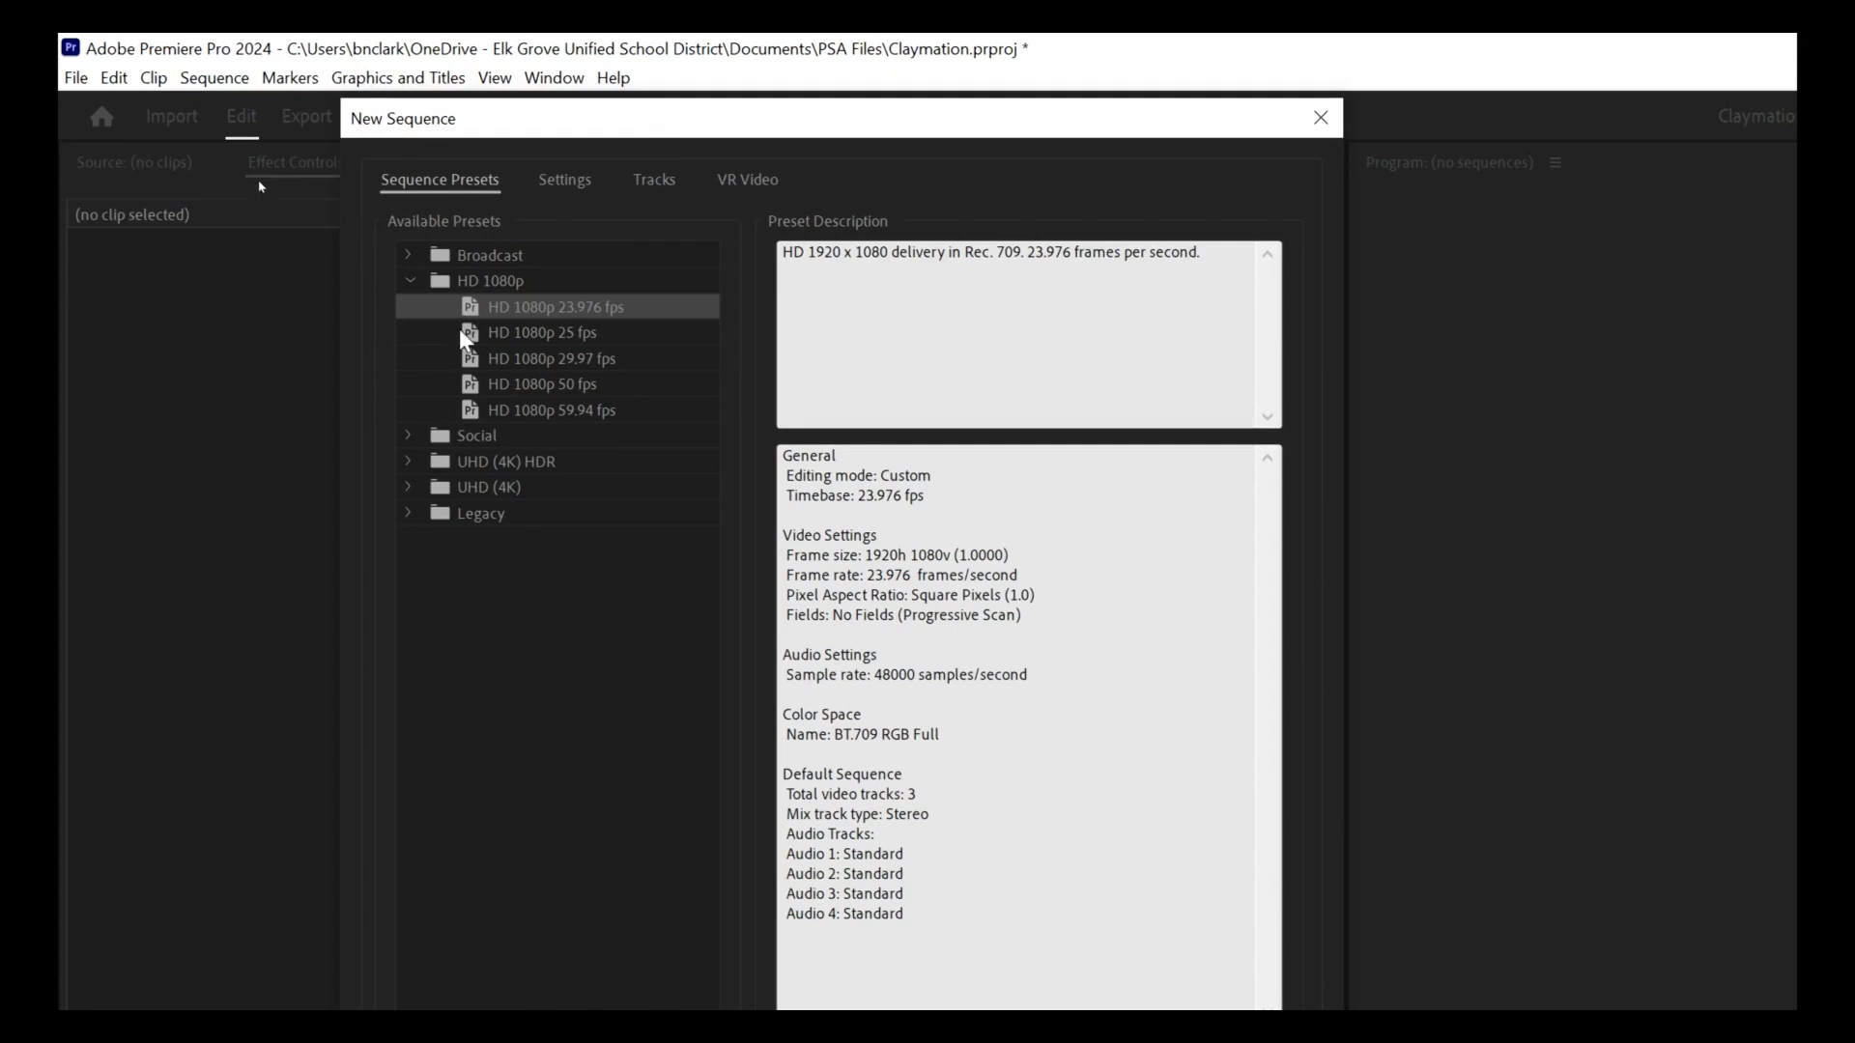
pyautogui.click(407, 280)
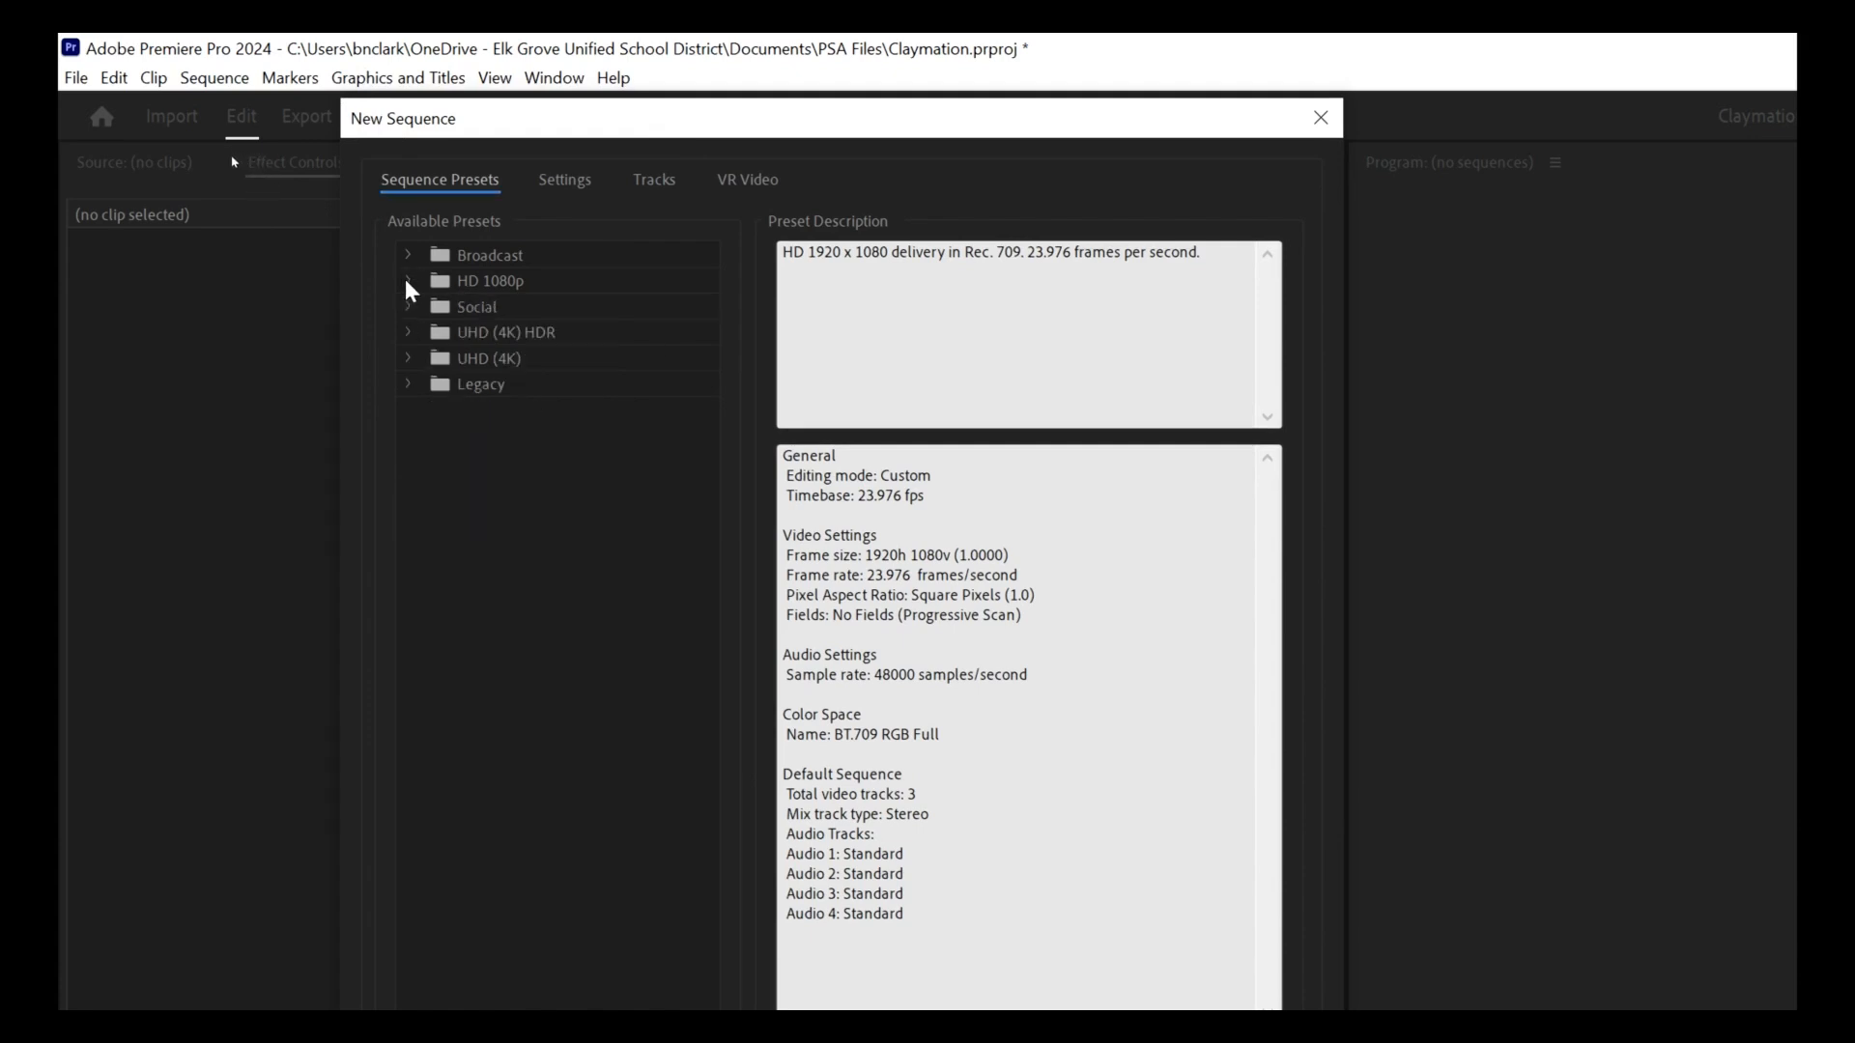
pyautogui.click(407, 280)
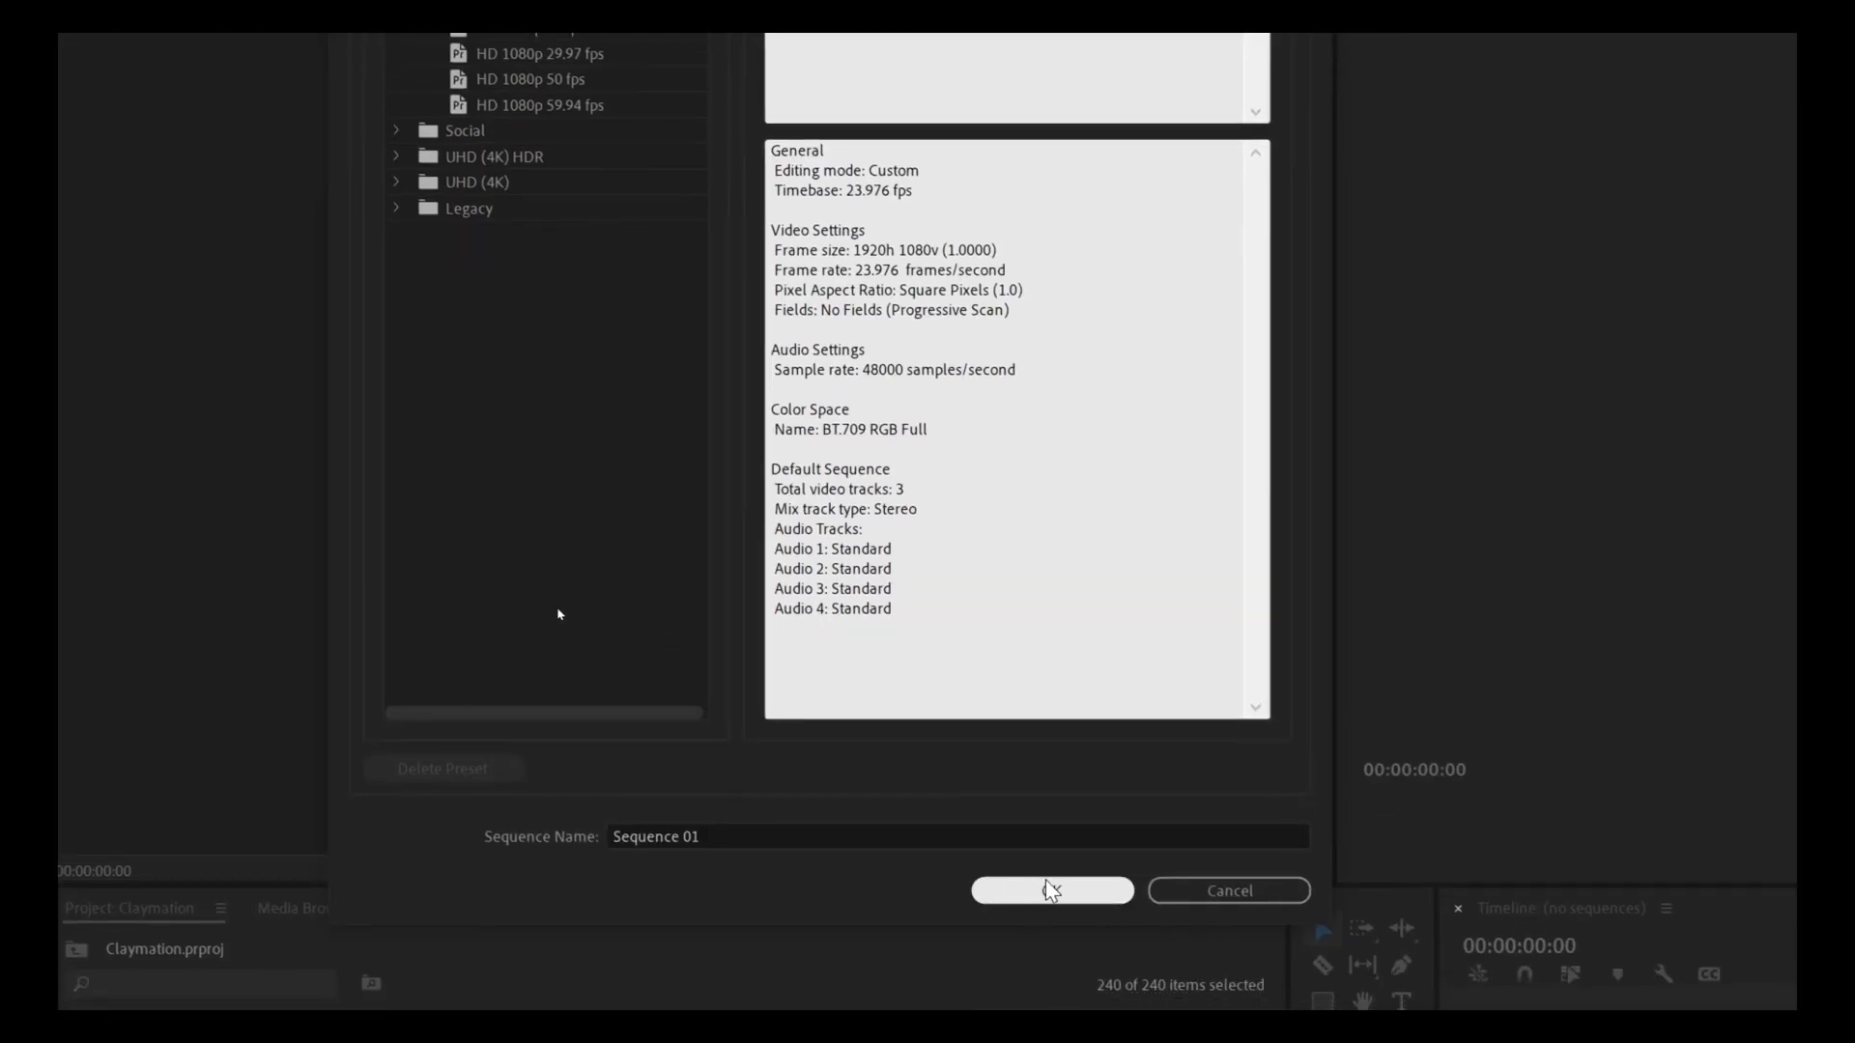
pyautogui.click(1052, 890)
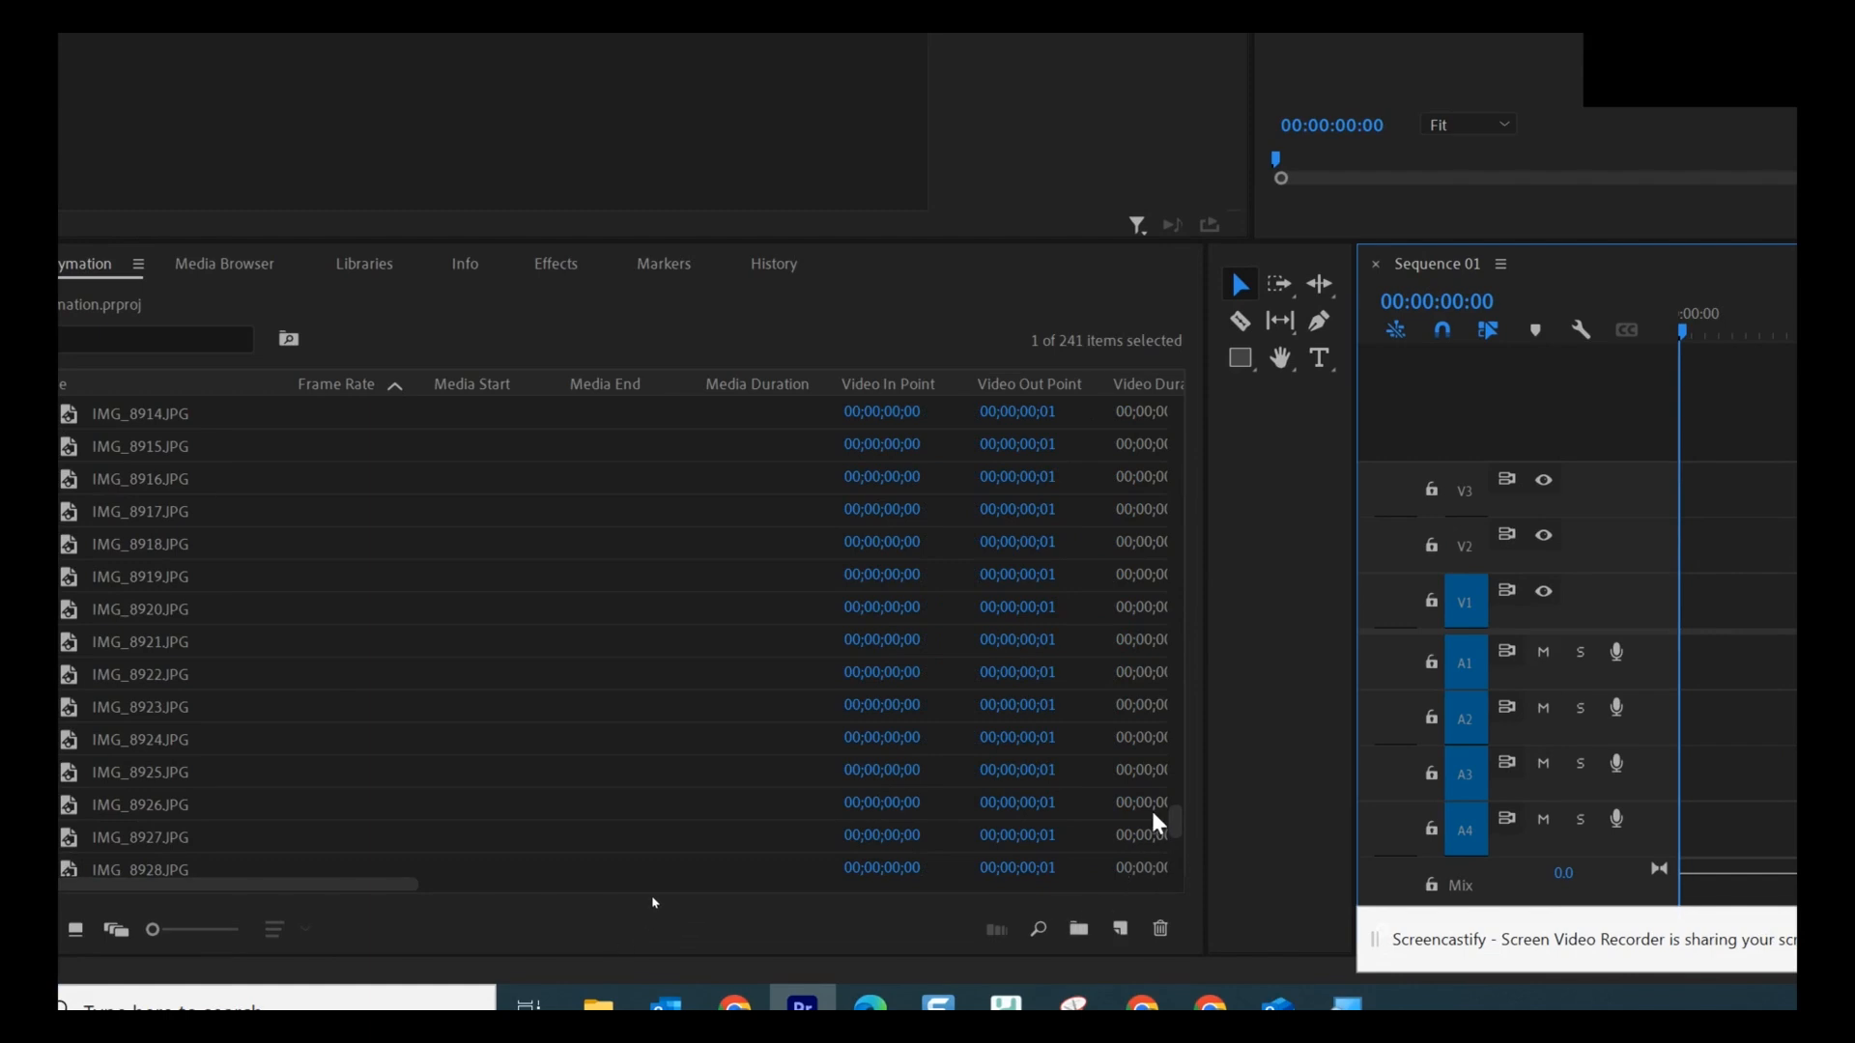
# Sort the Project panel by name ascending and select IMG_8706.JPG through IMG_8945.JPG.
pyautogui.moveTo(1174, 815); pyautogui.dragTo(1220, 383)
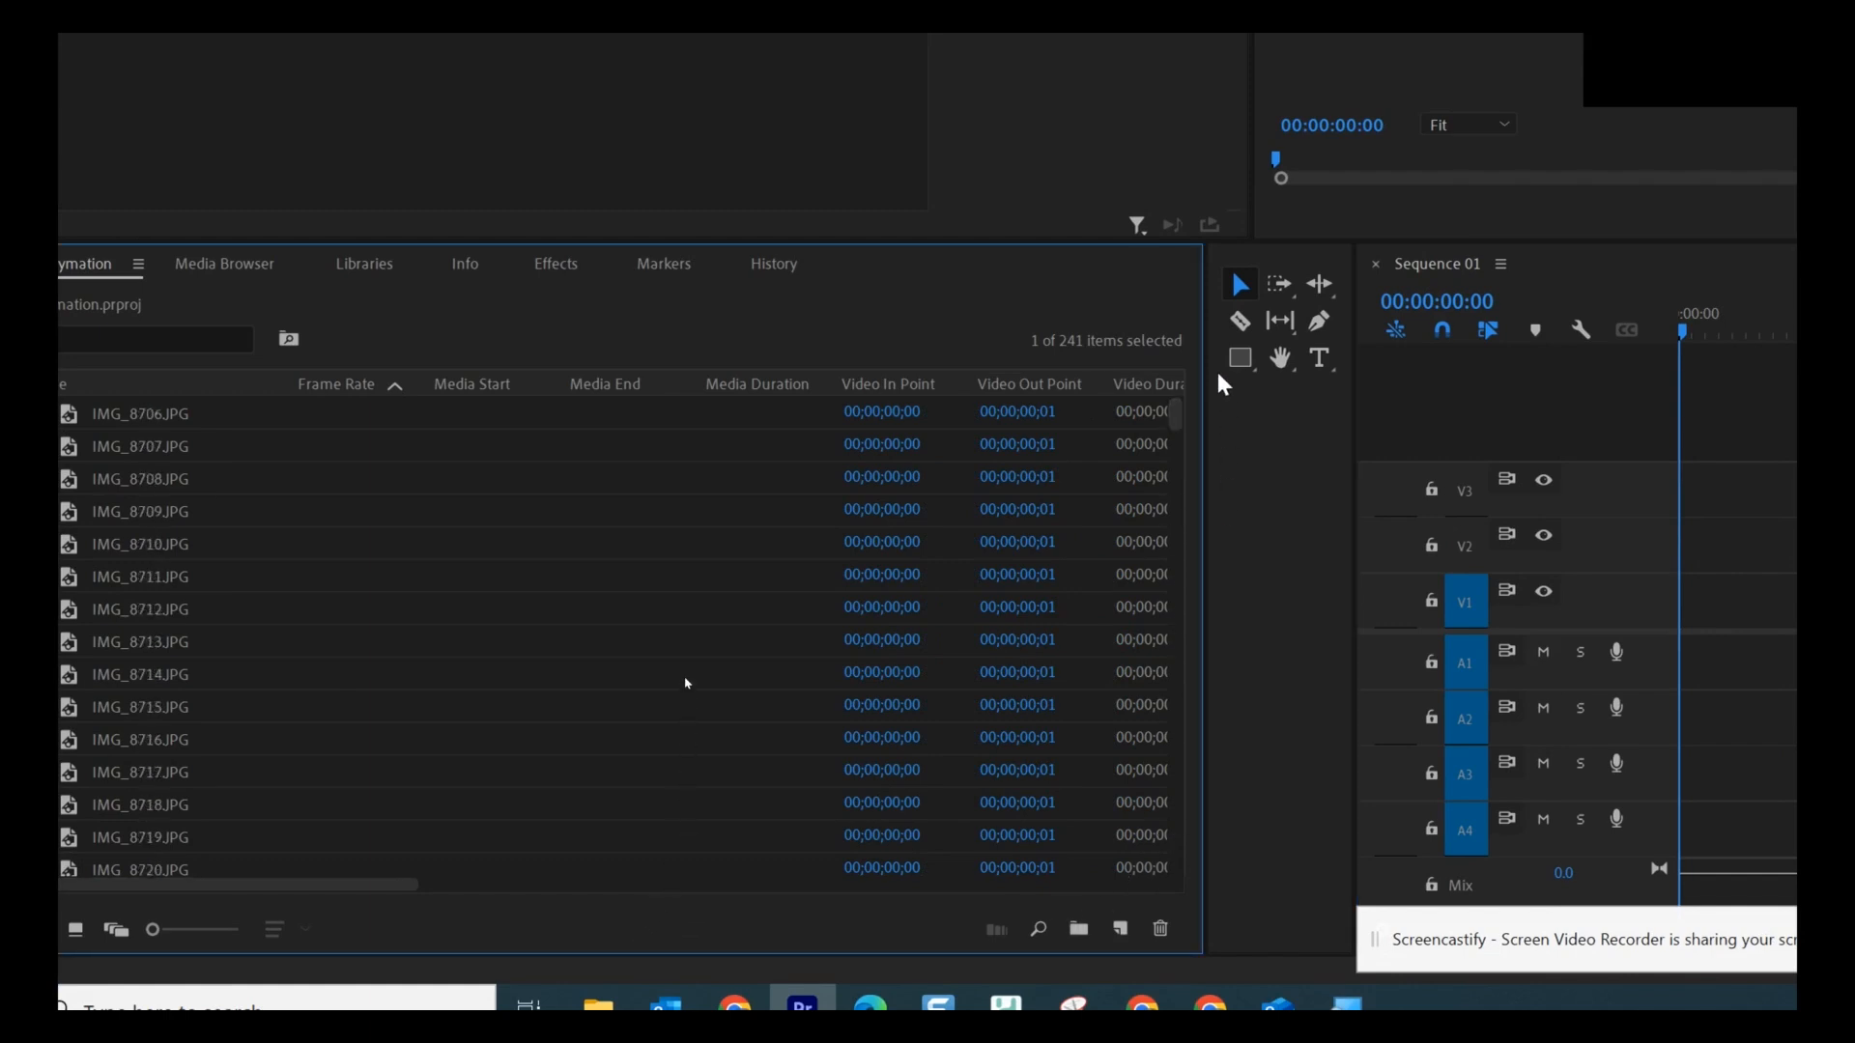
pyautogui.click(97, 418)
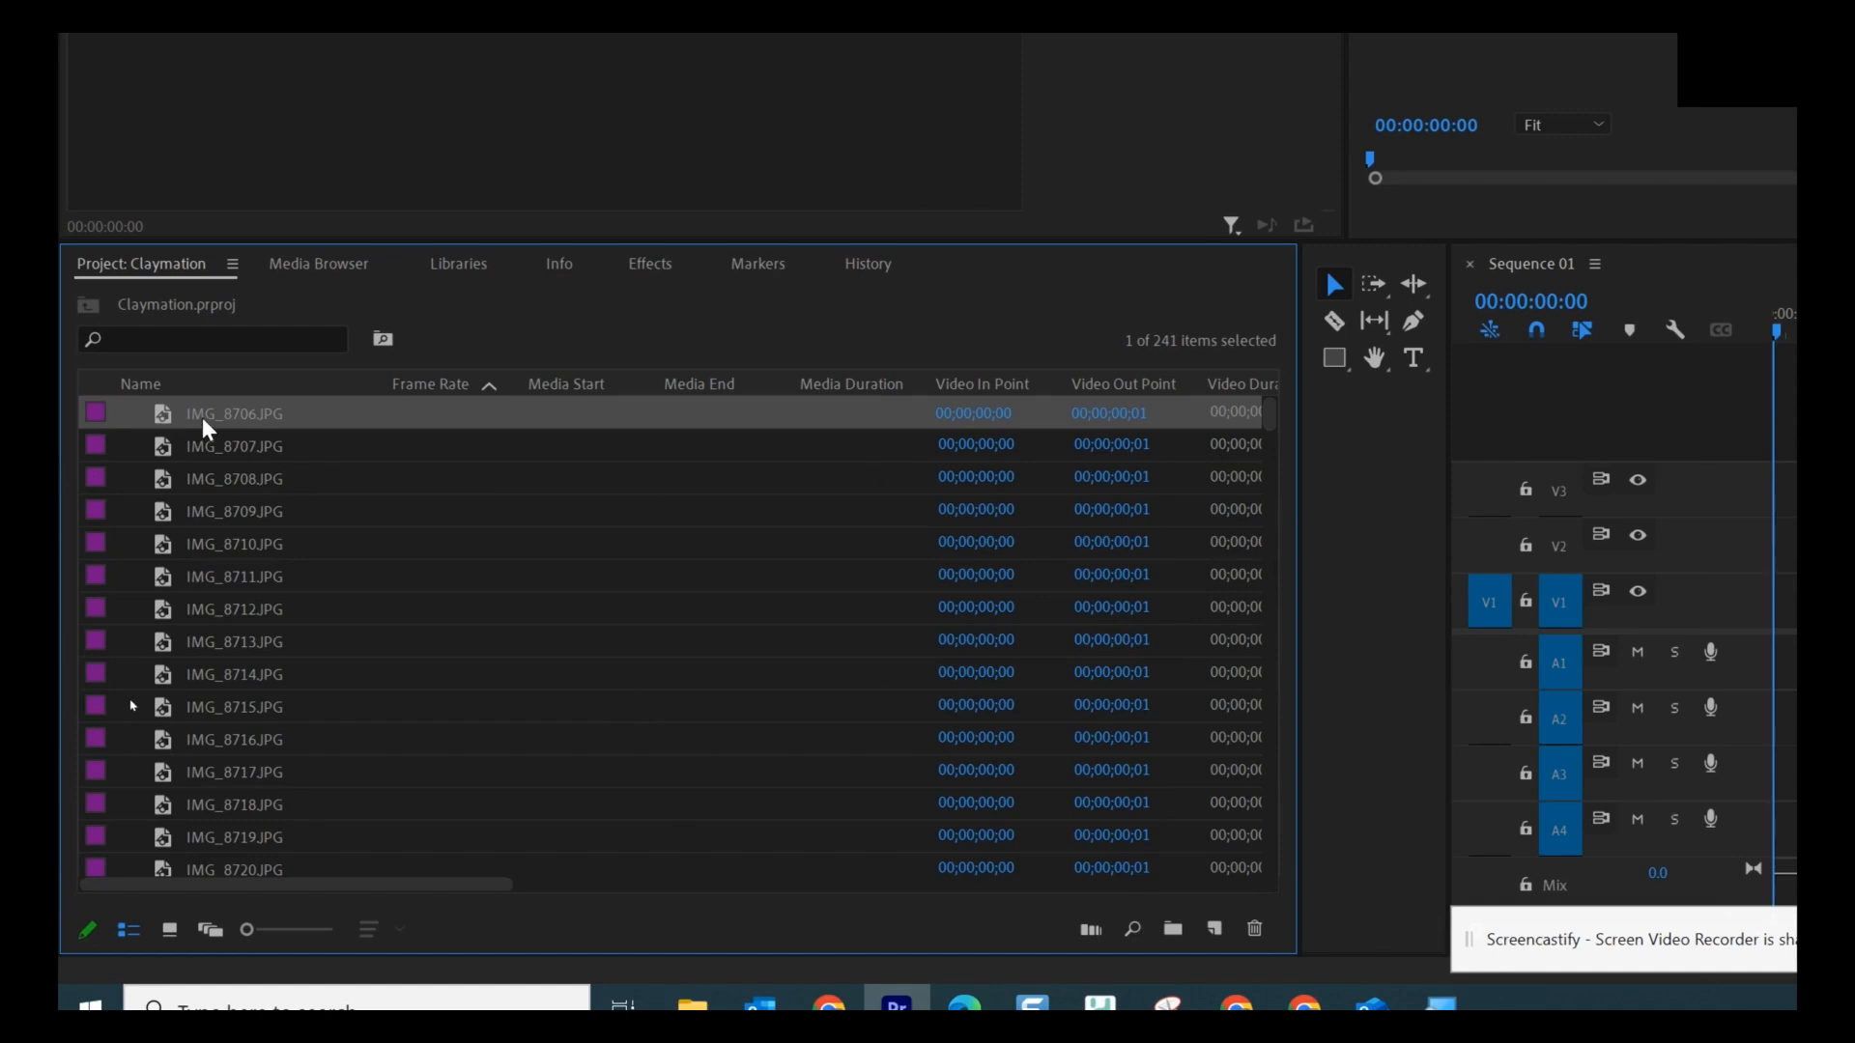
pyautogui.click(182, 390)
pyautogui.click(184, 392)
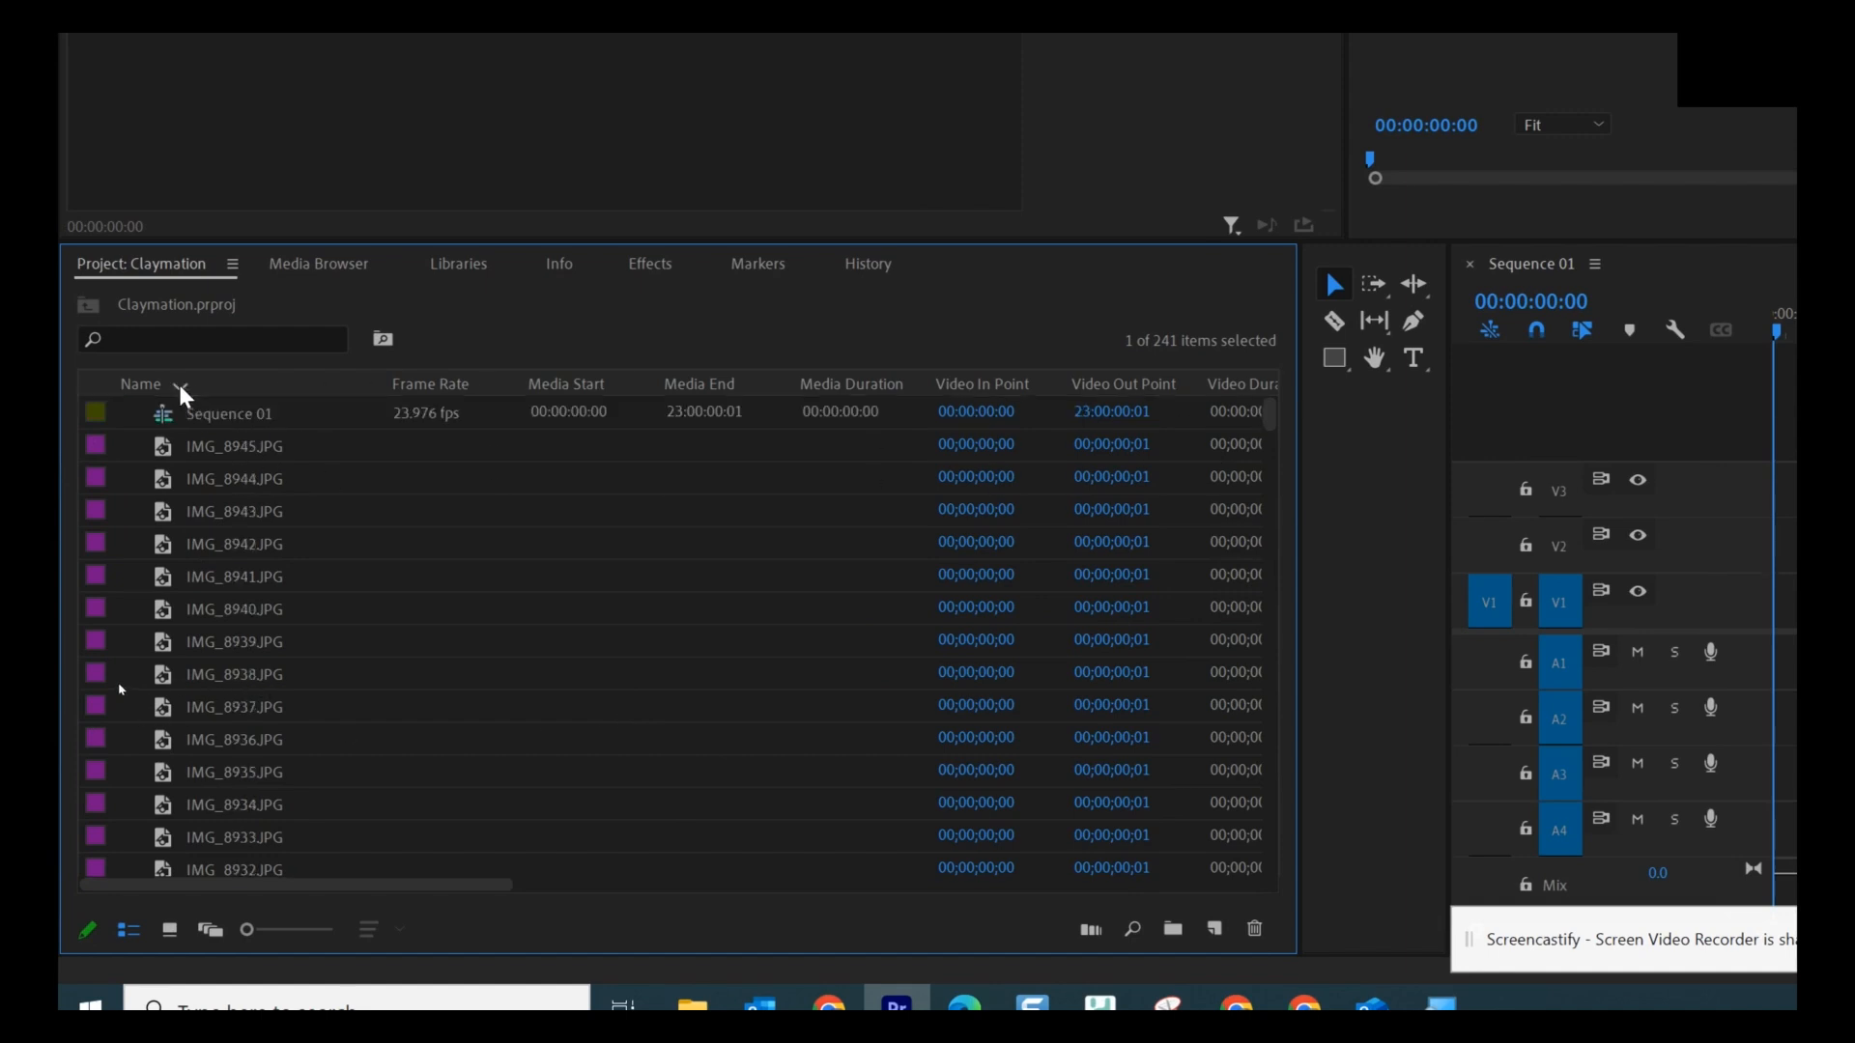
pyautogui.click(183, 391)
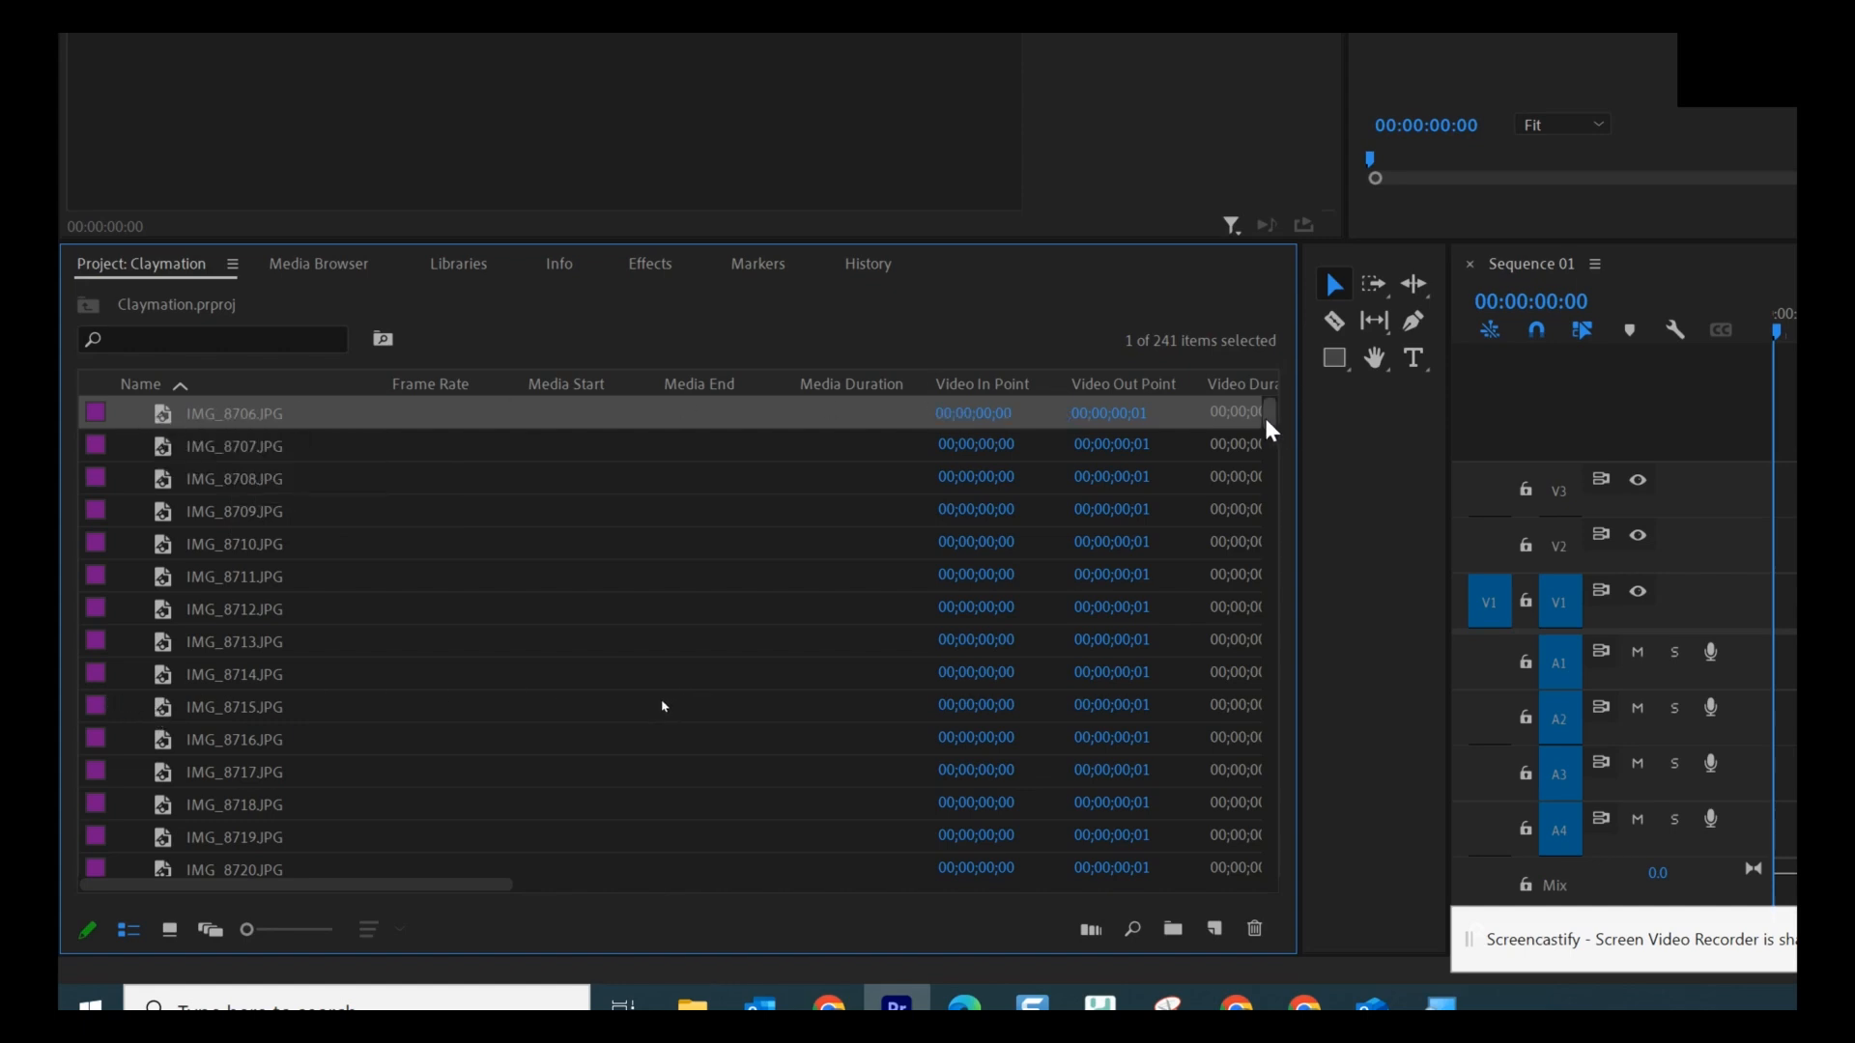
pyautogui.moveTo(1269, 425); pyautogui.dragTo(1263, 936)
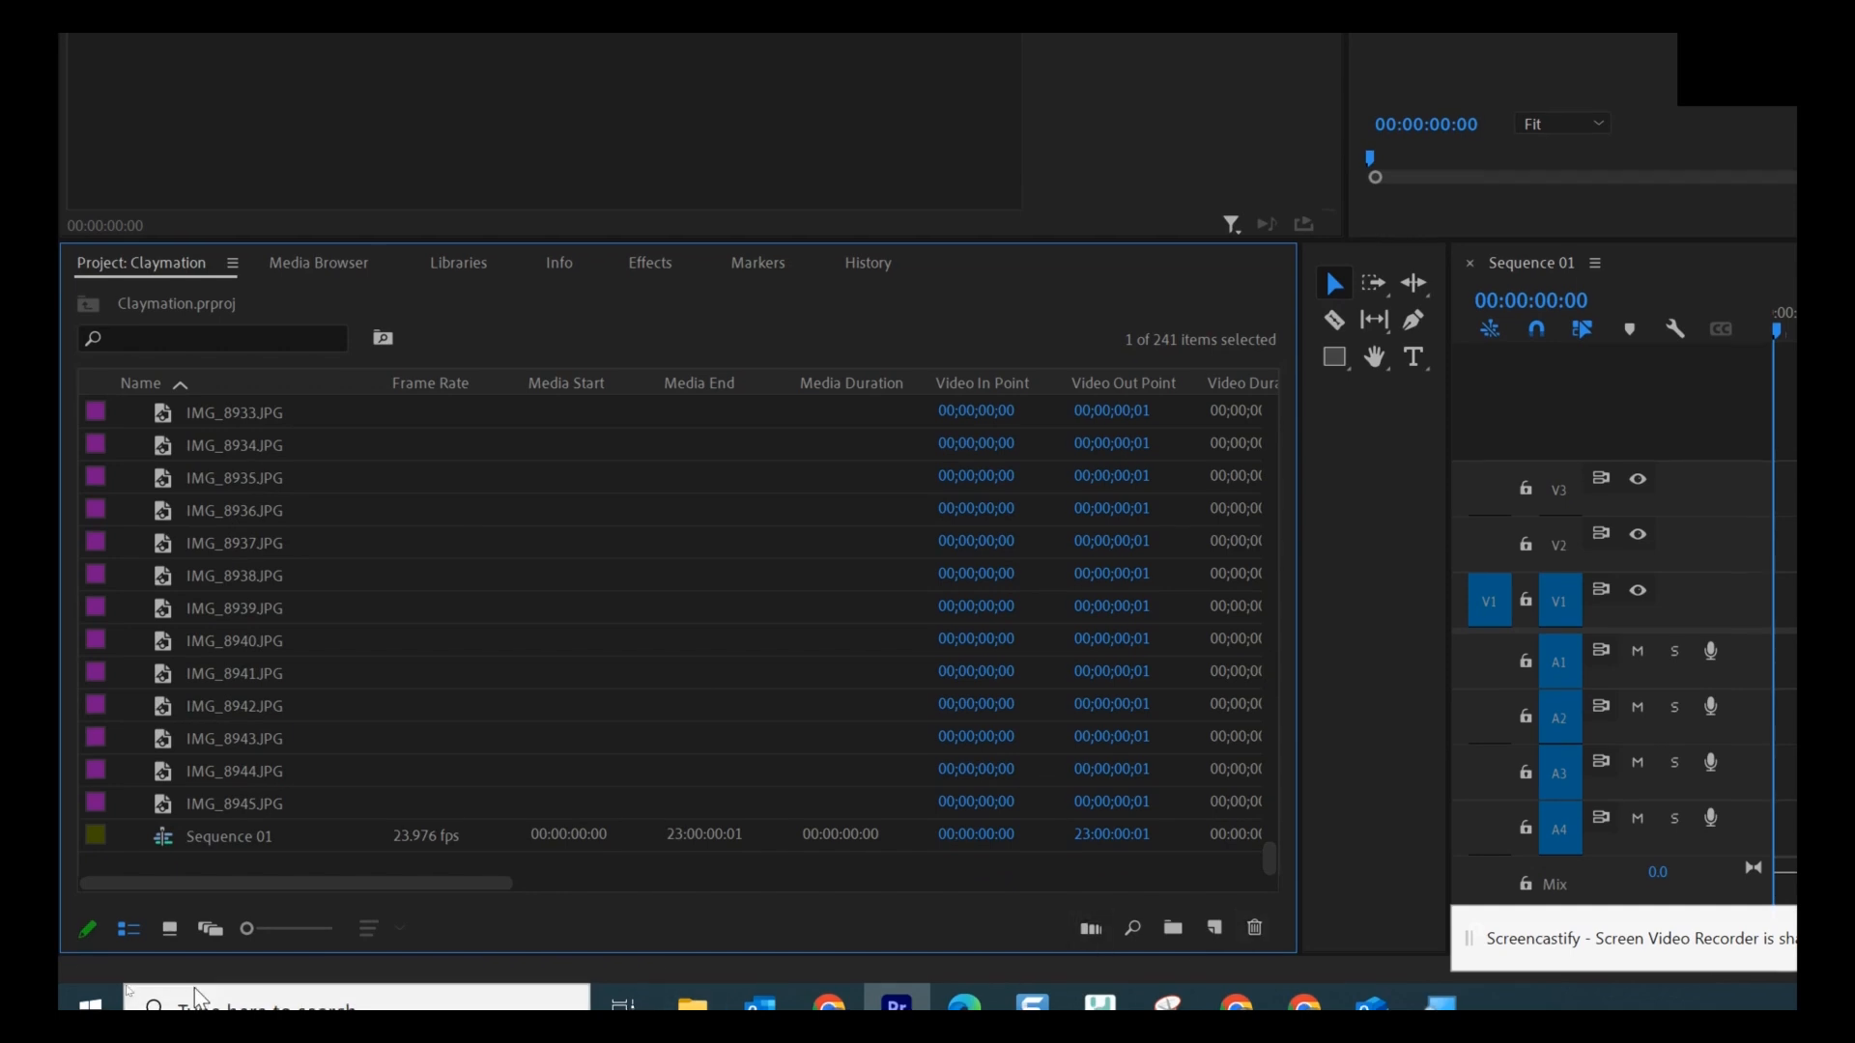
pyautogui.keyDown('shift'); pyautogui.click(174, 814); pyautogui.keyUp('shift')
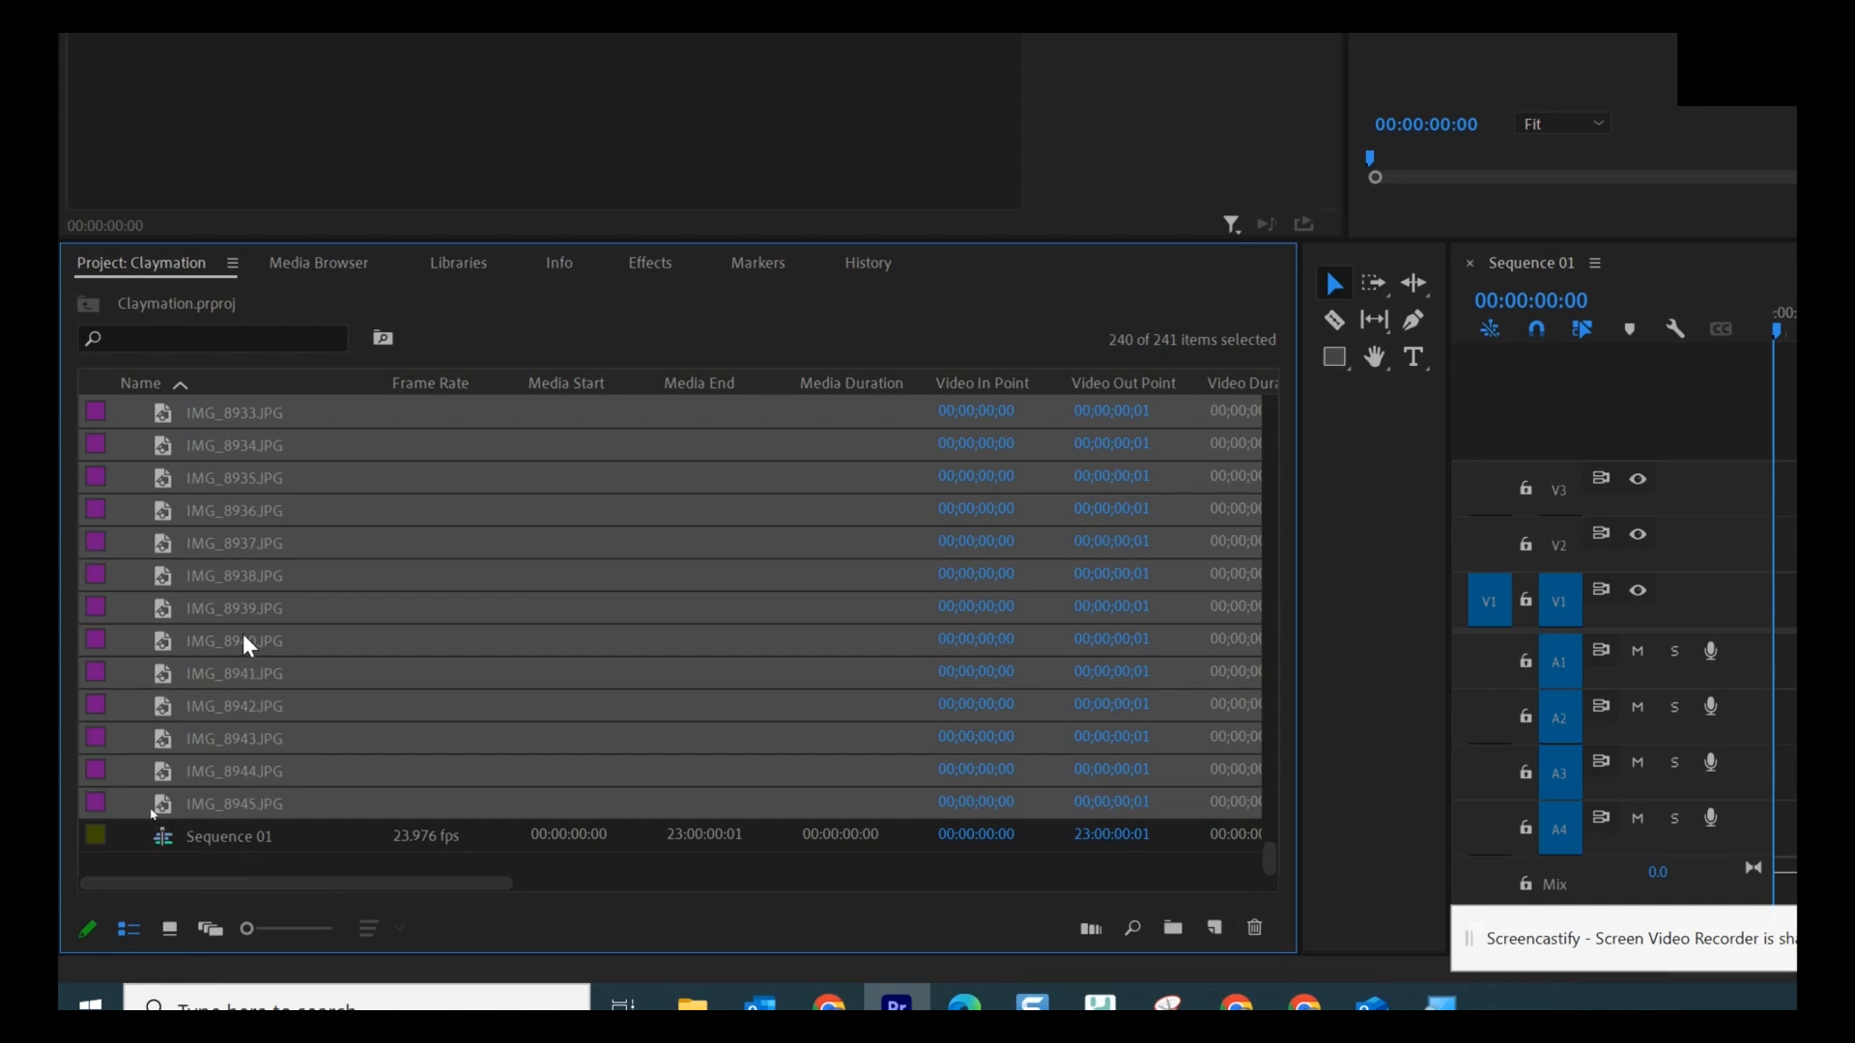
pyautogui.press('super+minus')
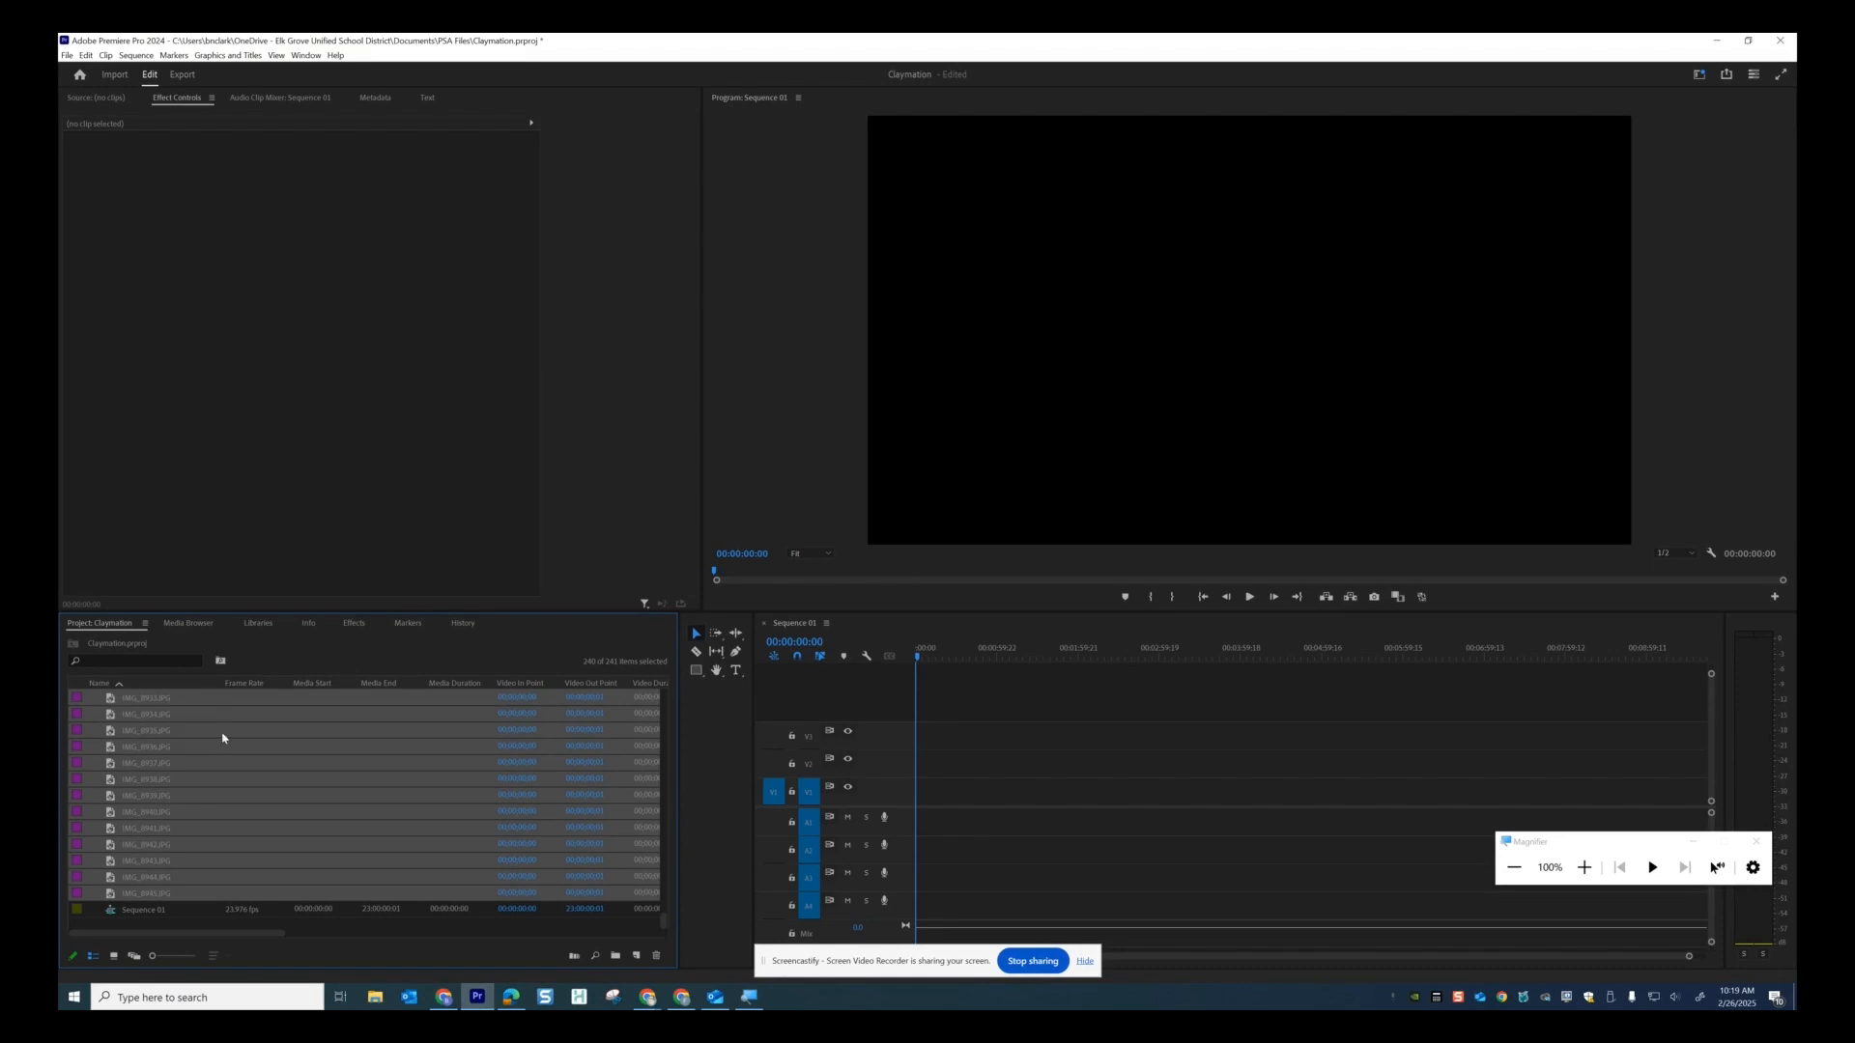
# Place the selected photos on track V1 of Sequence 01 and zoom in on the clips.
pyautogui.moveTo(663, 920); pyautogui.dragTo(690, 694)
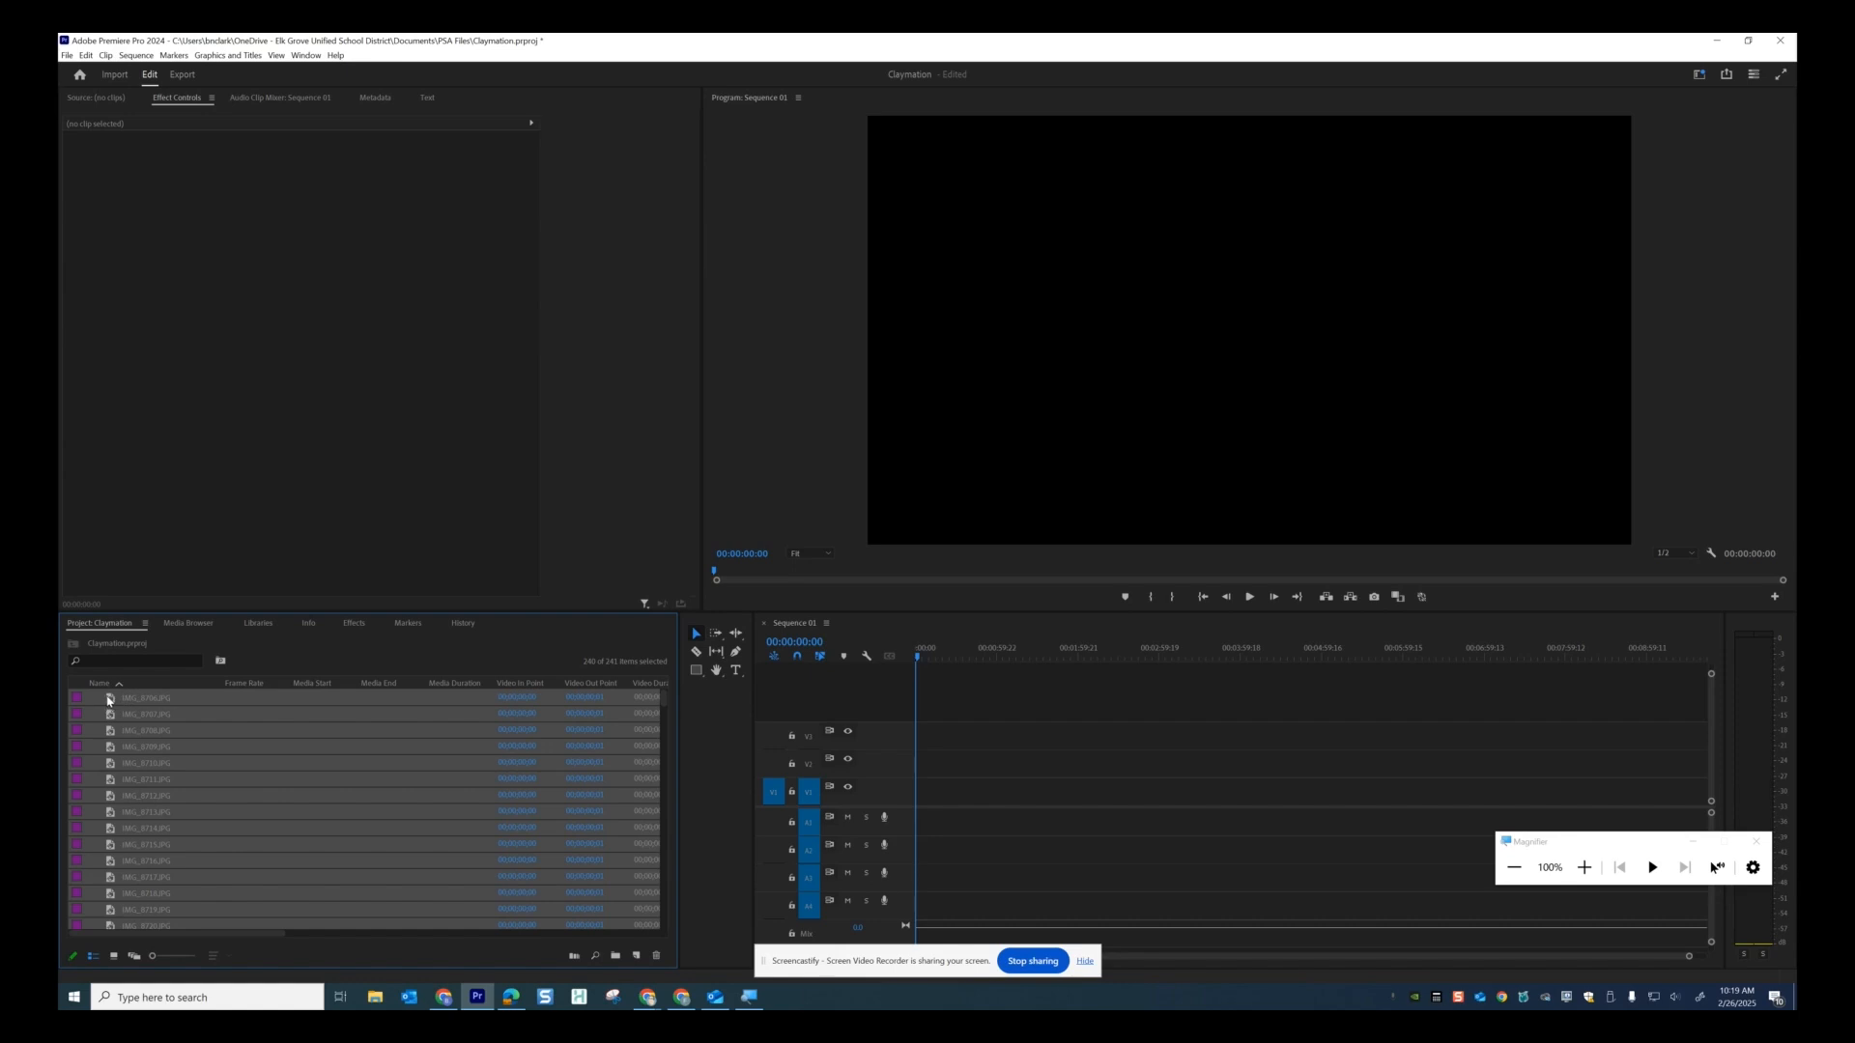
pyautogui.moveTo(109, 700); pyautogui.dragTo(927, 803)
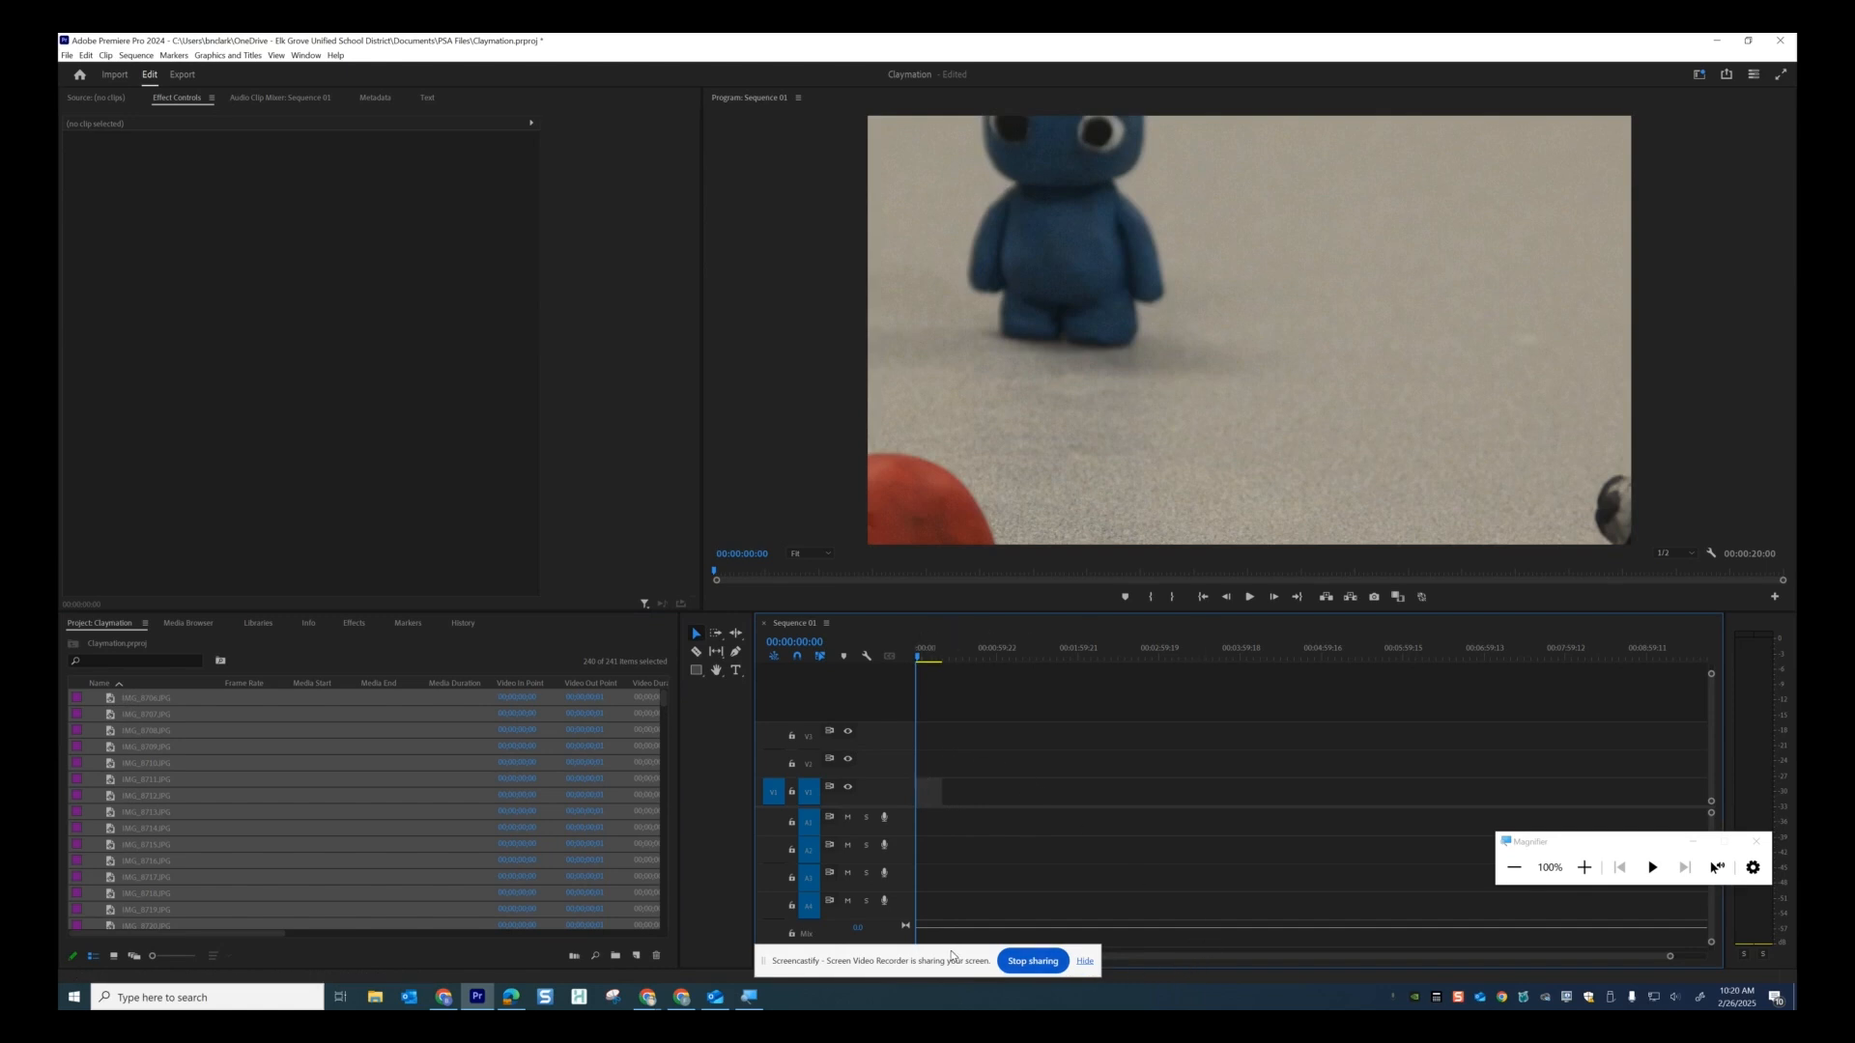
pyautogui.moveTo(951, 956); pyautogui.dragTo(551, 959)
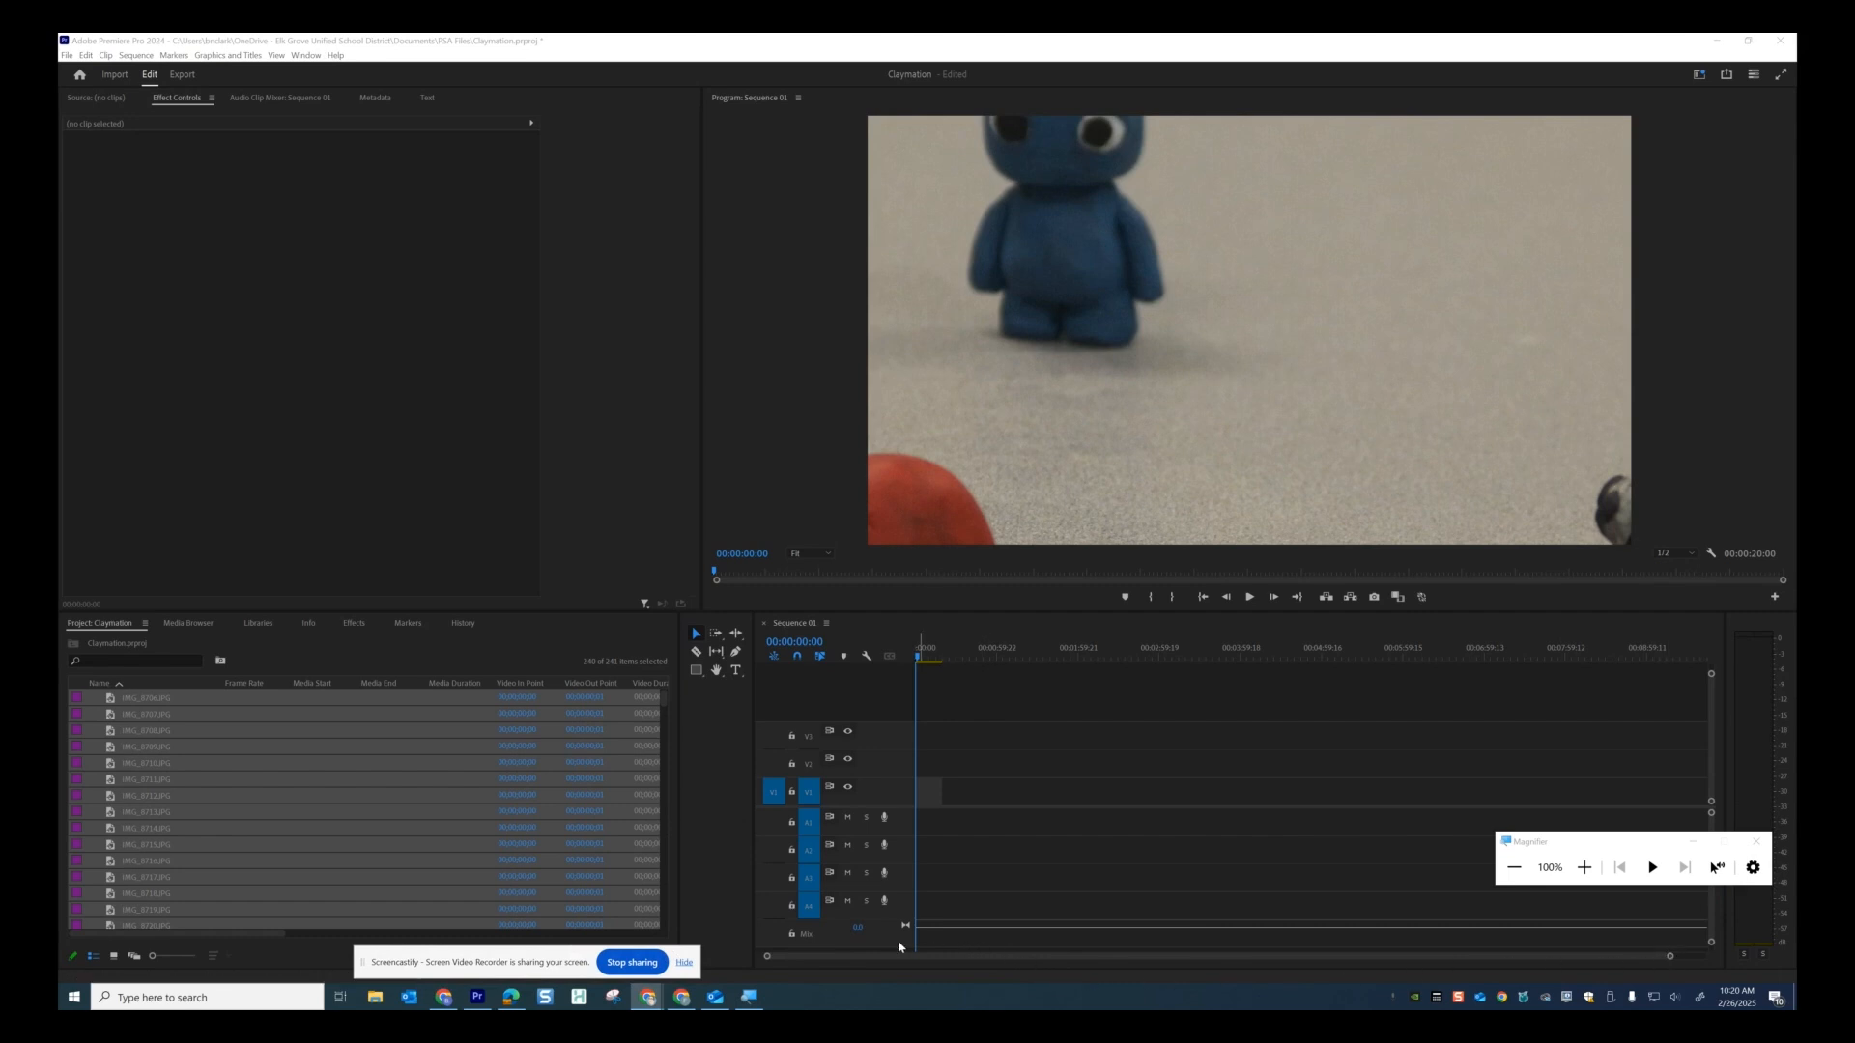
pyautogui.click(1670, 957)
pyautogui.moveTo(1671, 957); pyautogui.dragTo(1203, 949)
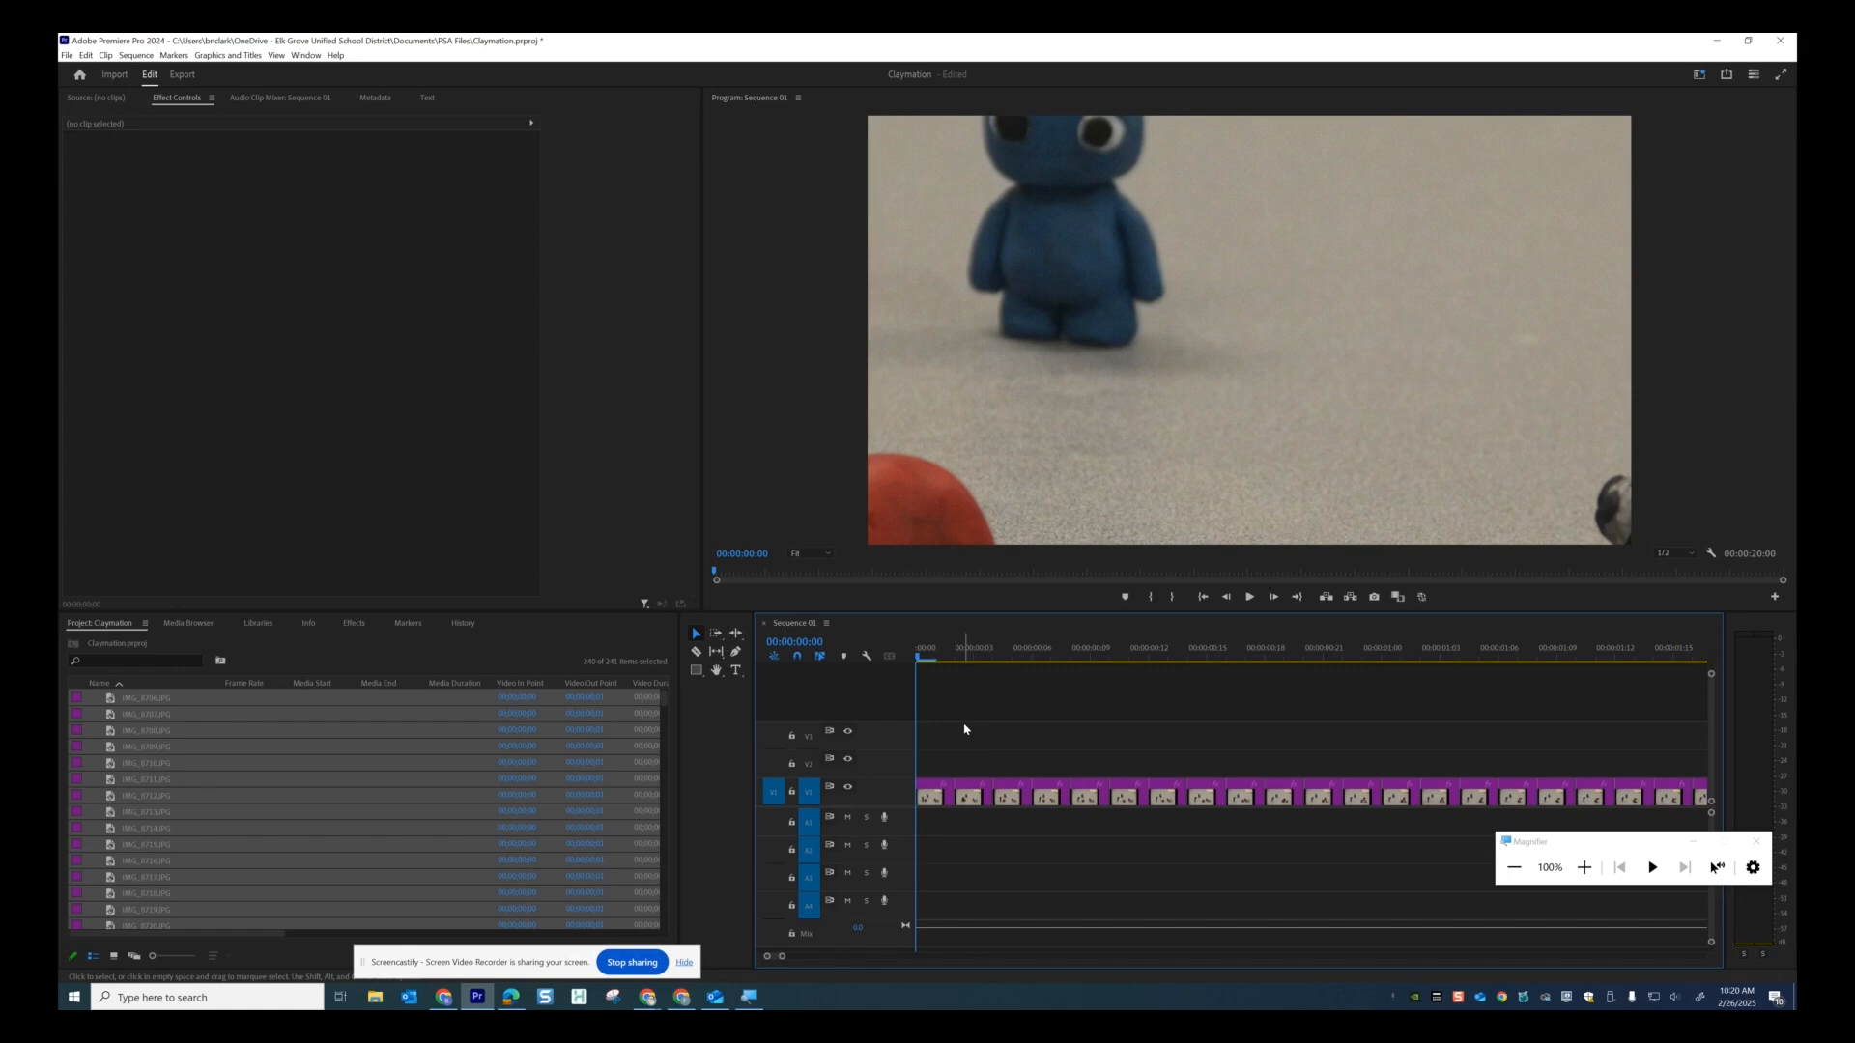
# Apply Scale to Frame Size to every clip in Sequence 01.
pyautogui.hotkey('ctrl', 'a')
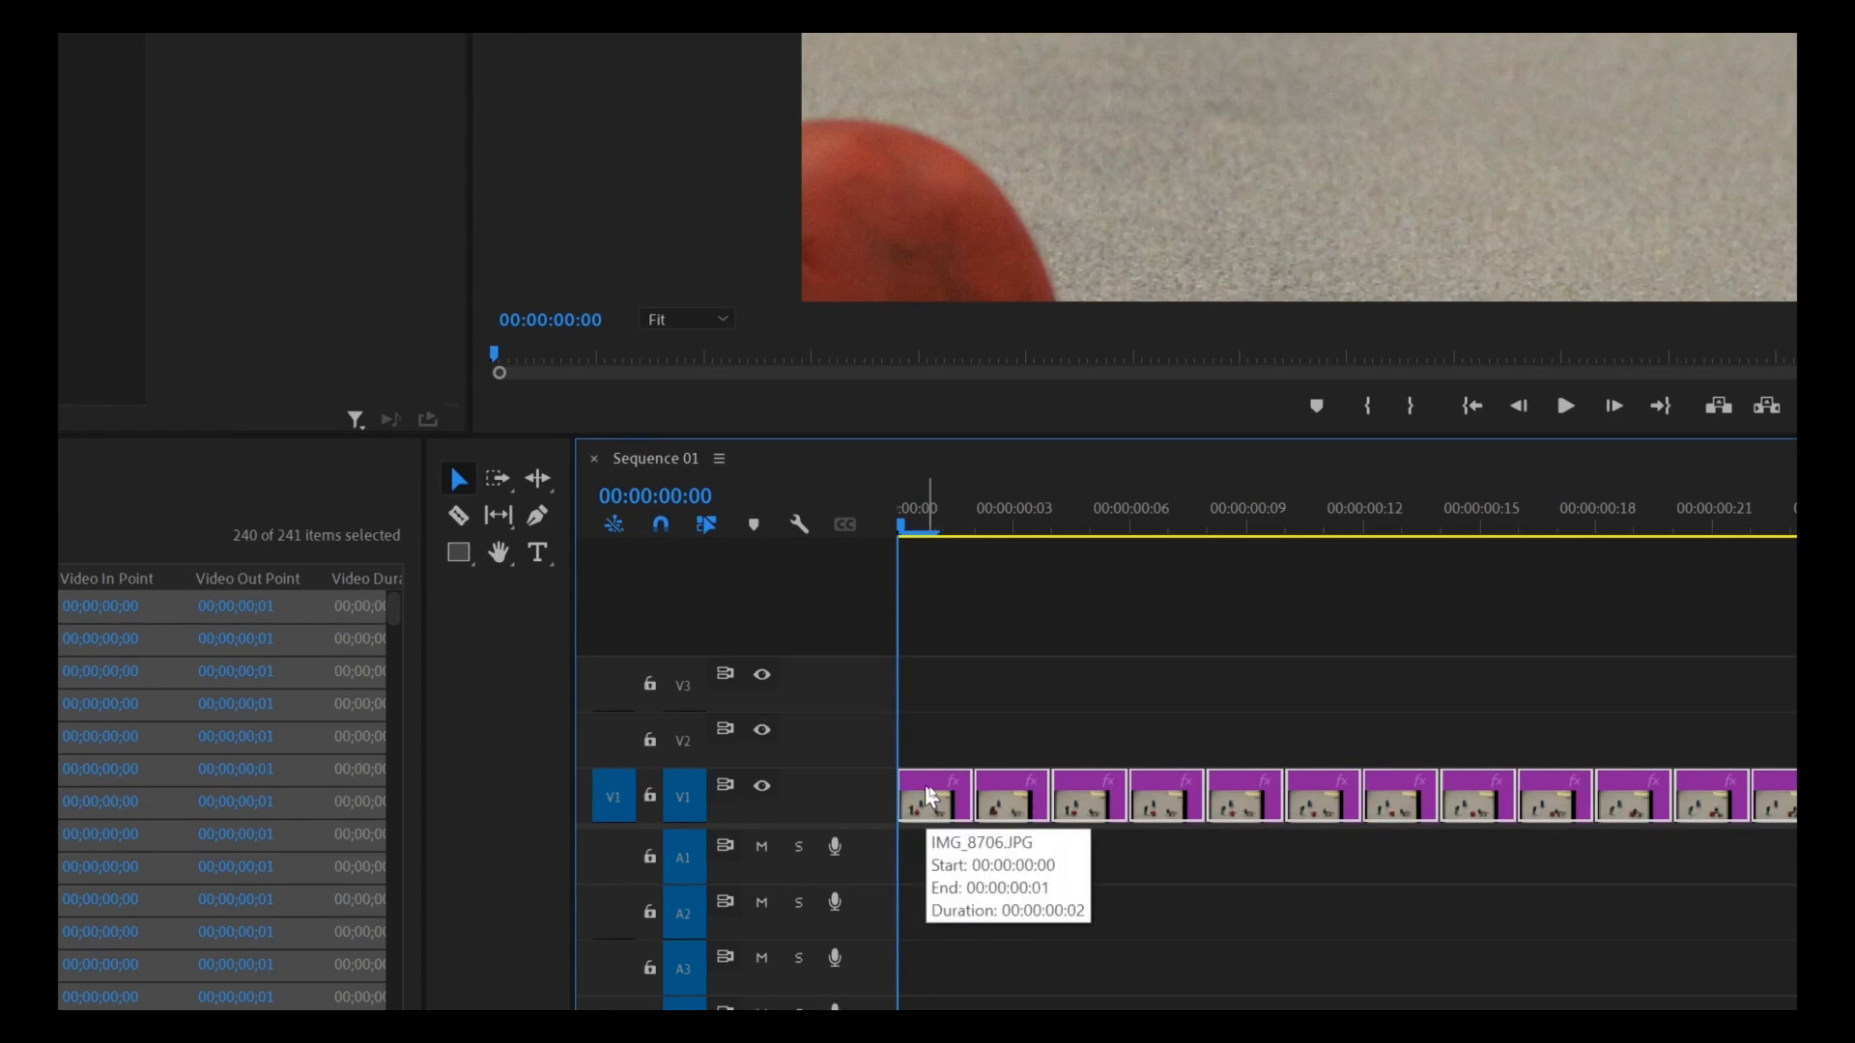
pyautogui.rightClick(927, 794)
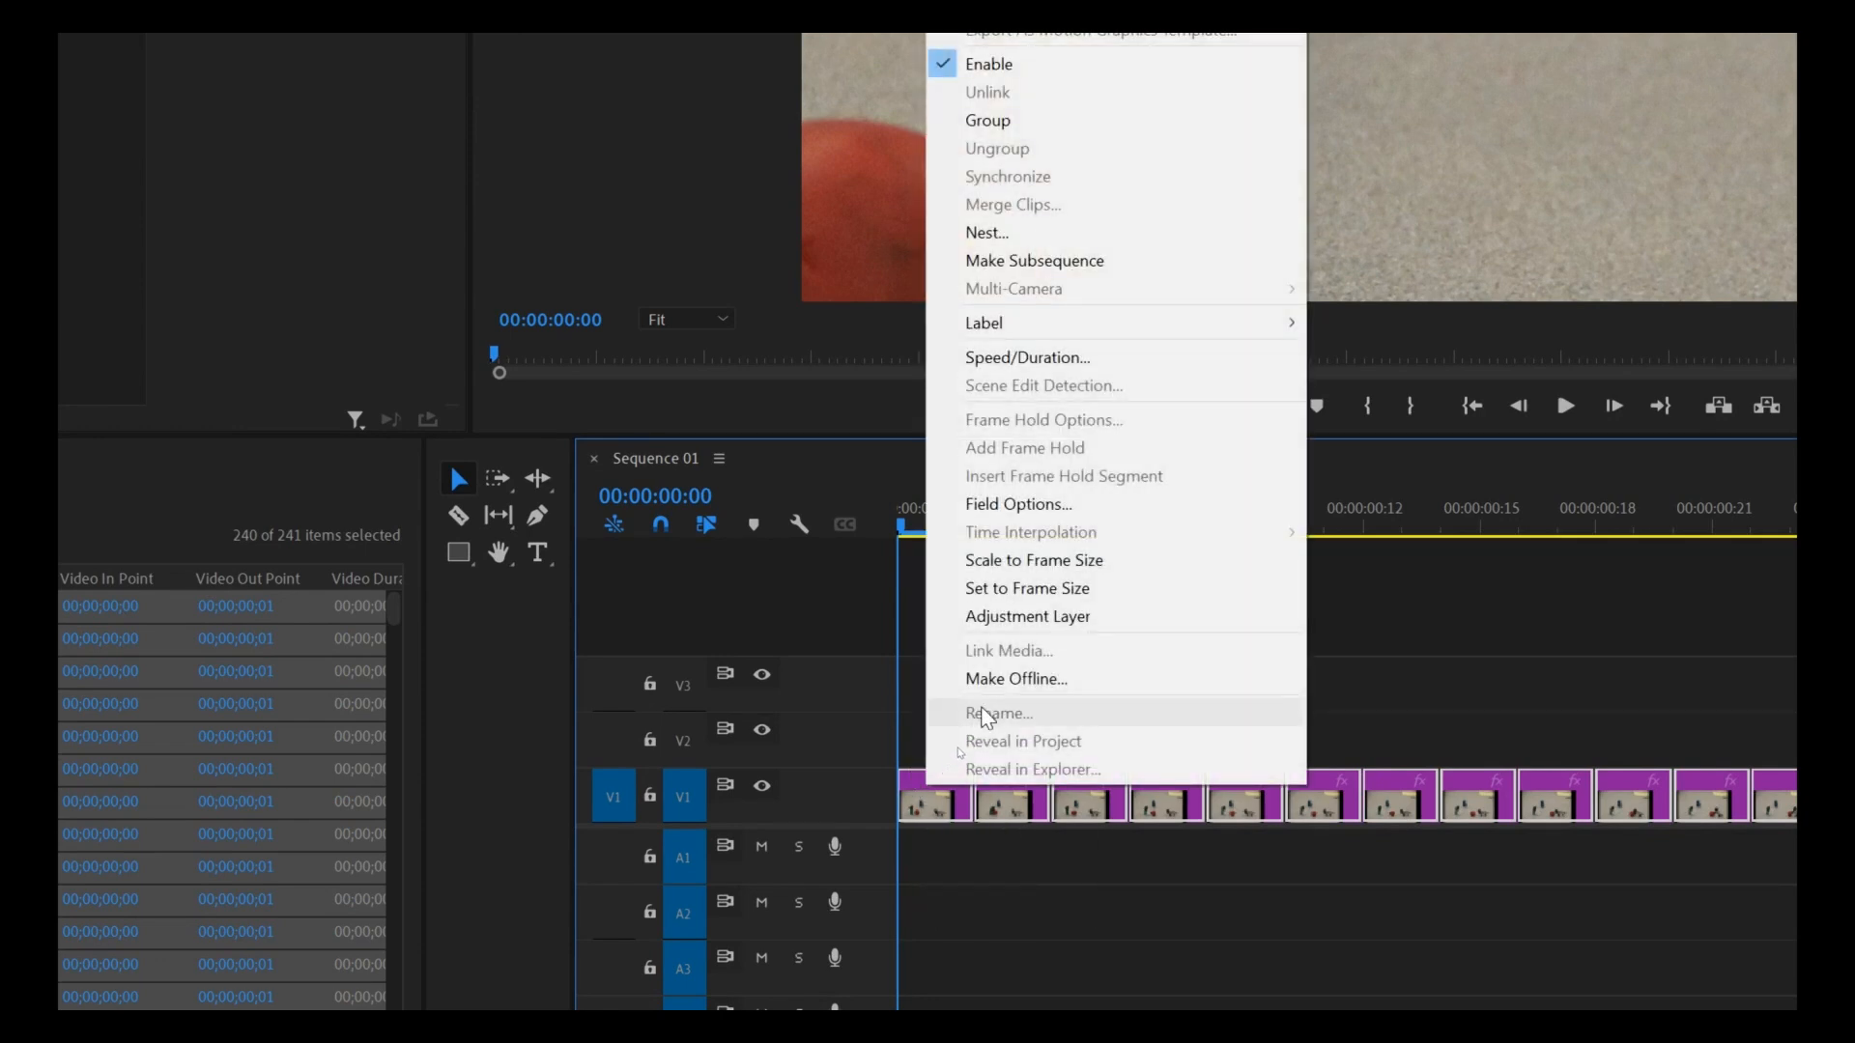
pyautogui.click(1021, 559)
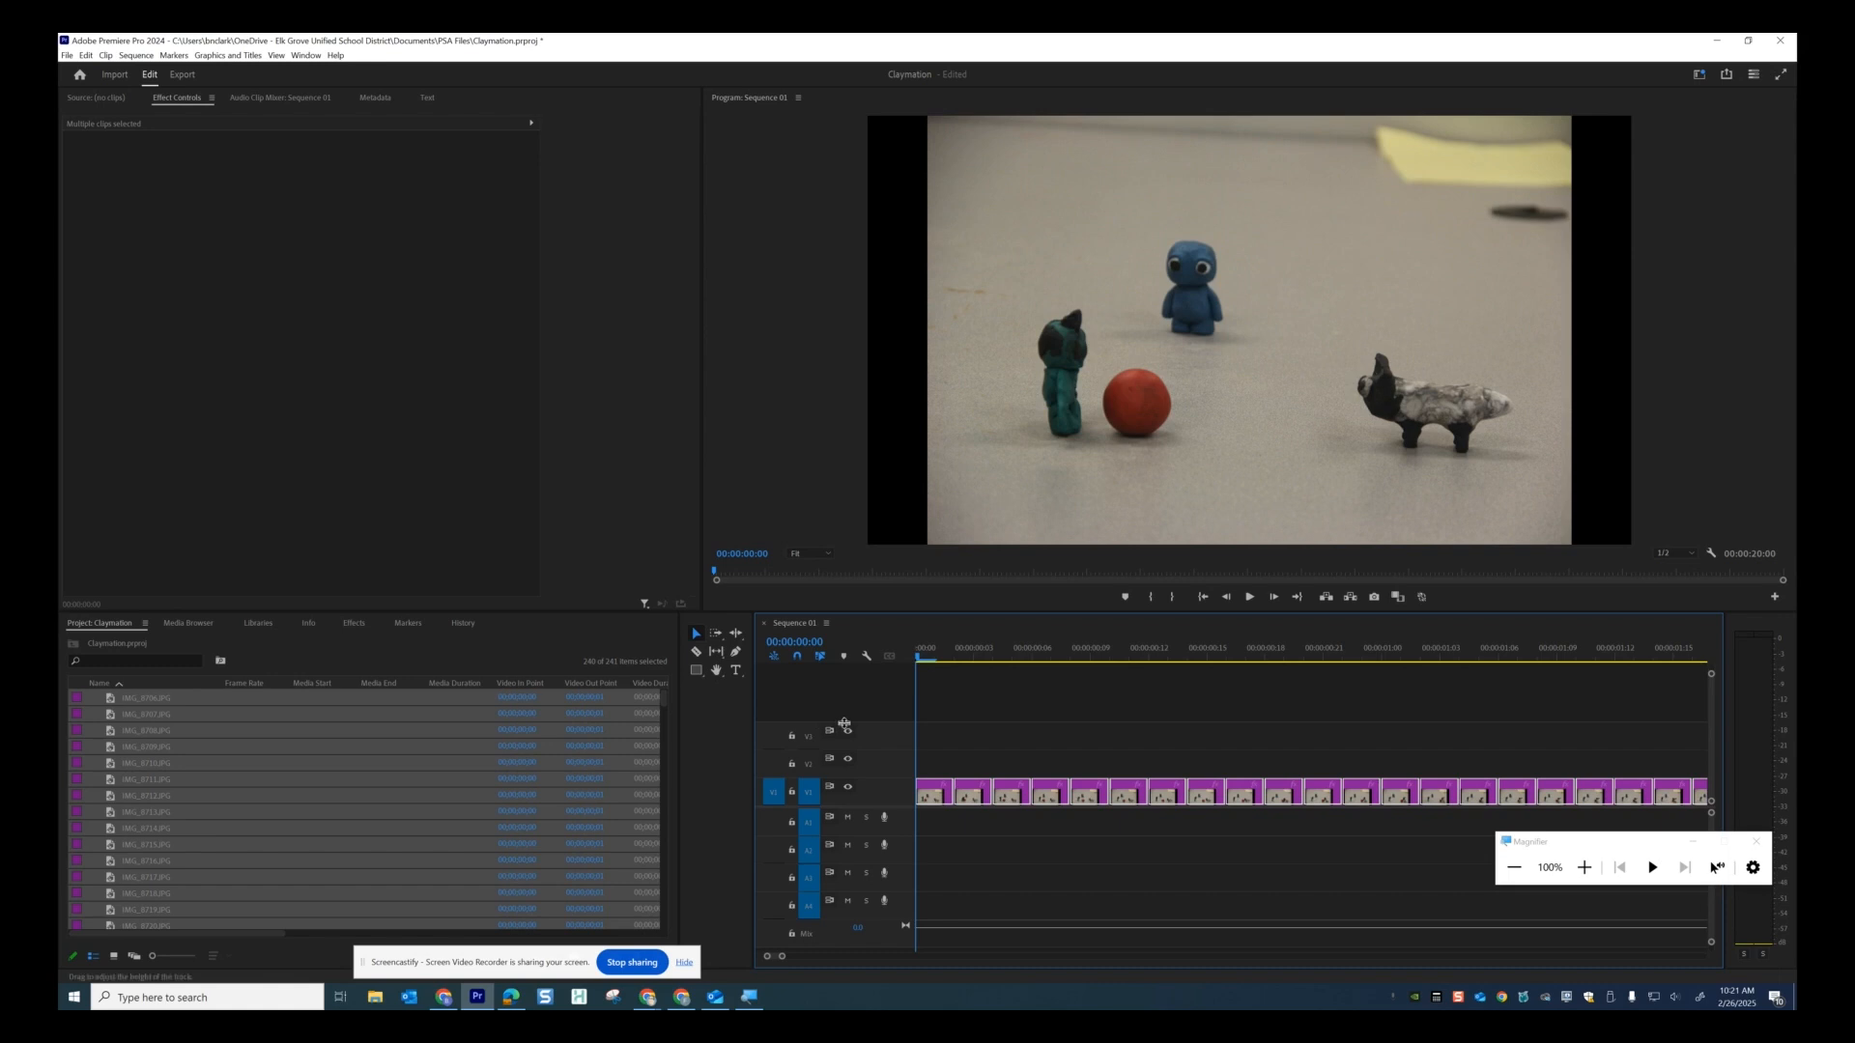
# Select the first clip, IMG_8706.JPG, and open it in the Source monitor.
pyautogui.click(941, 756)
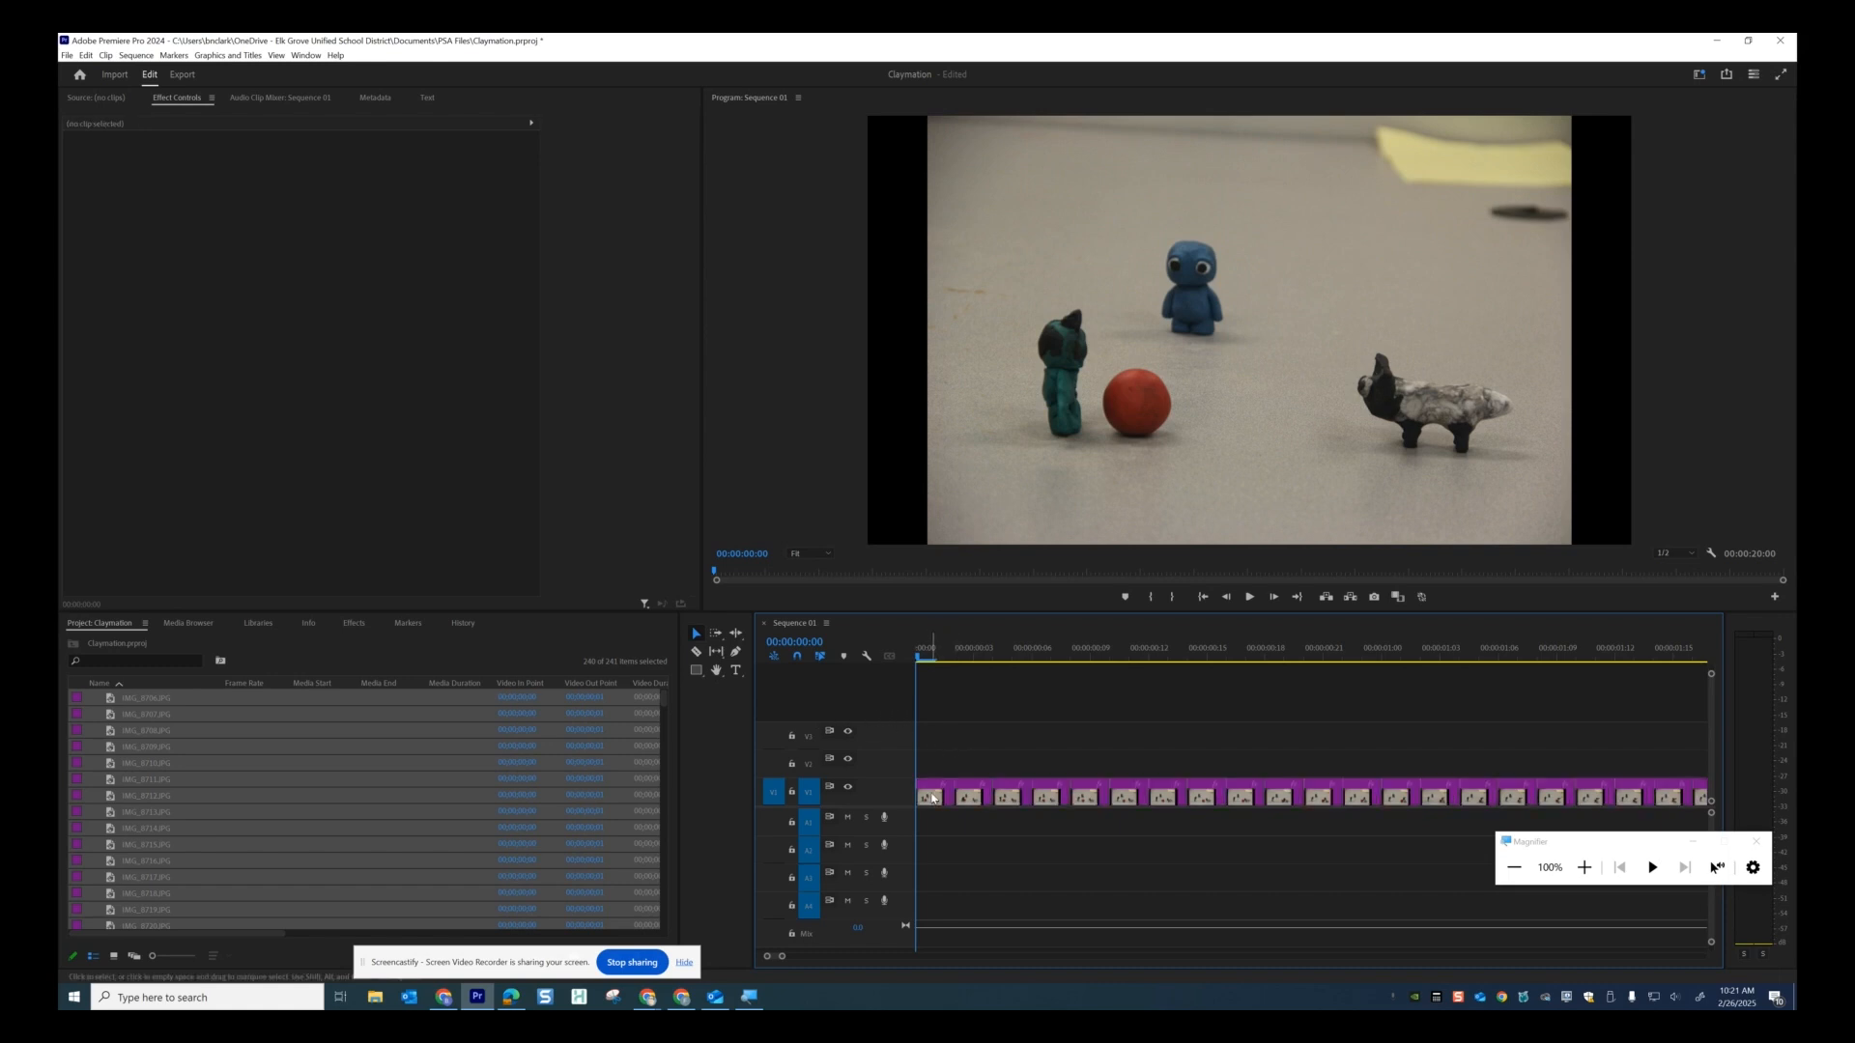
pyautogui.click(934, 794)
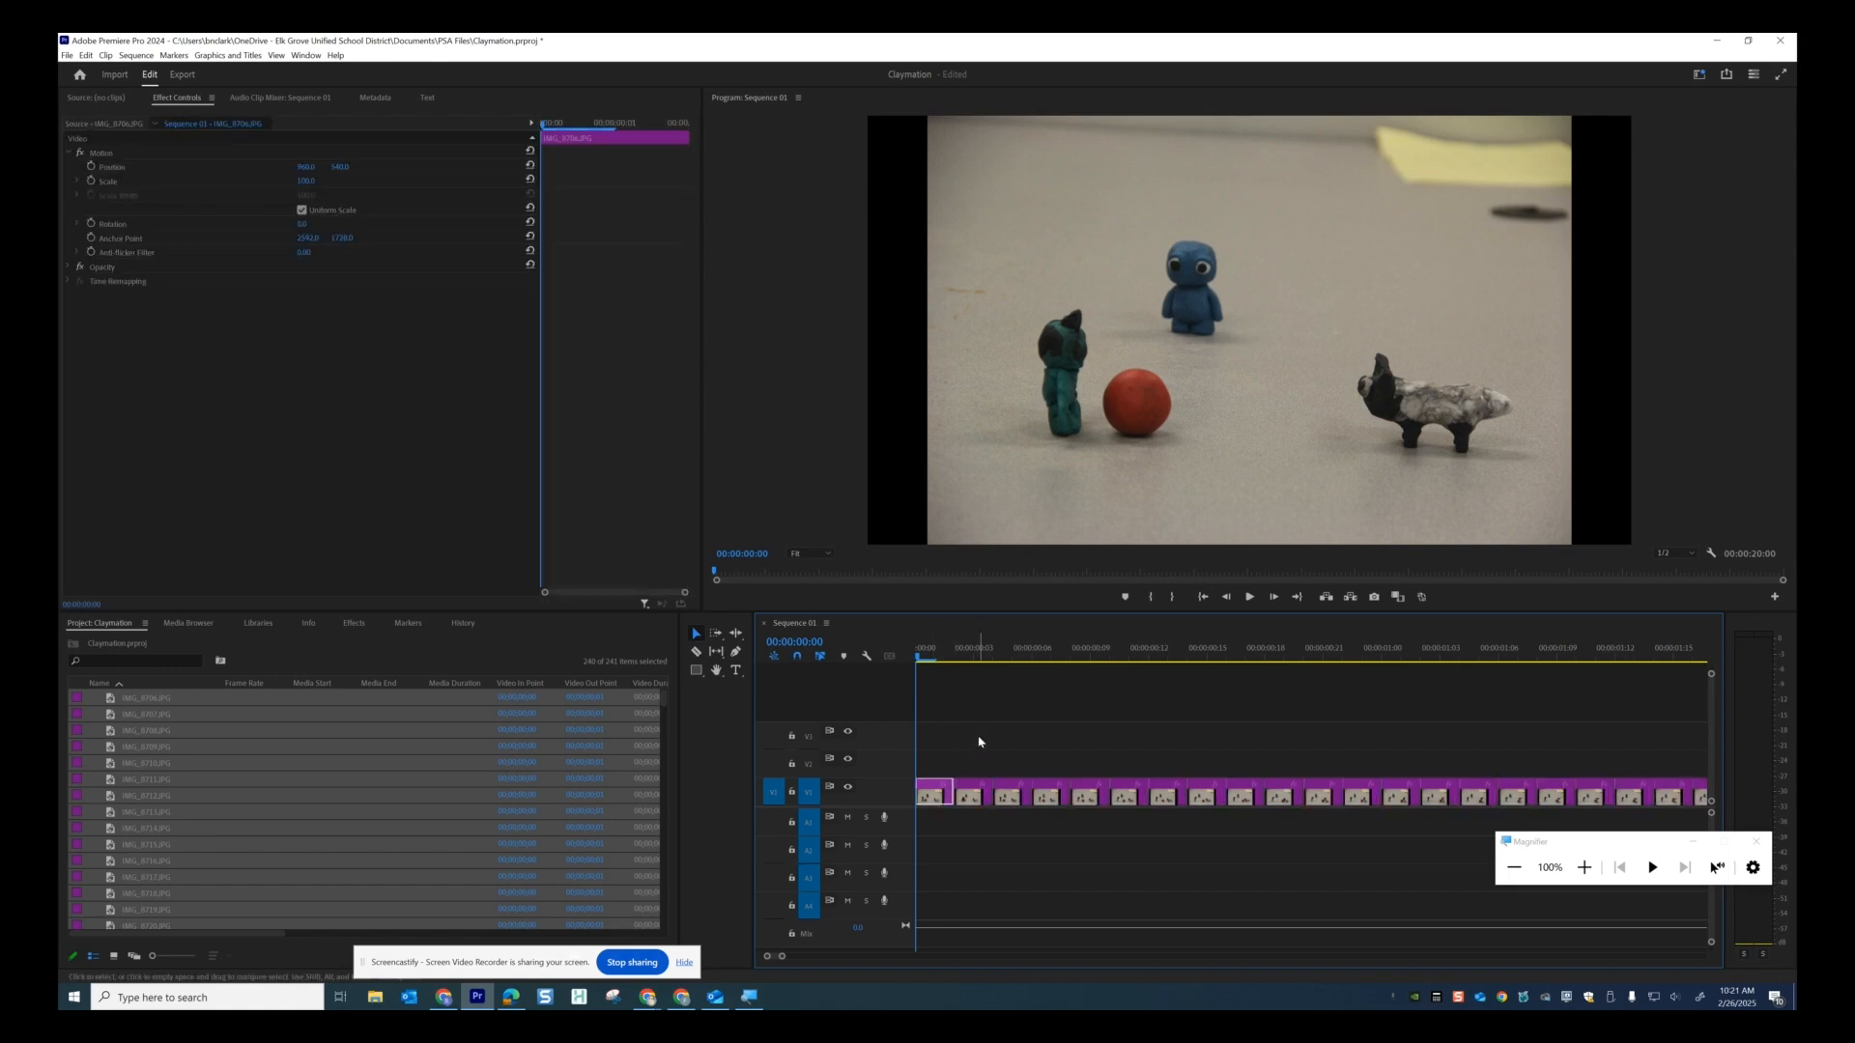
pyautogui.click(978, 748)
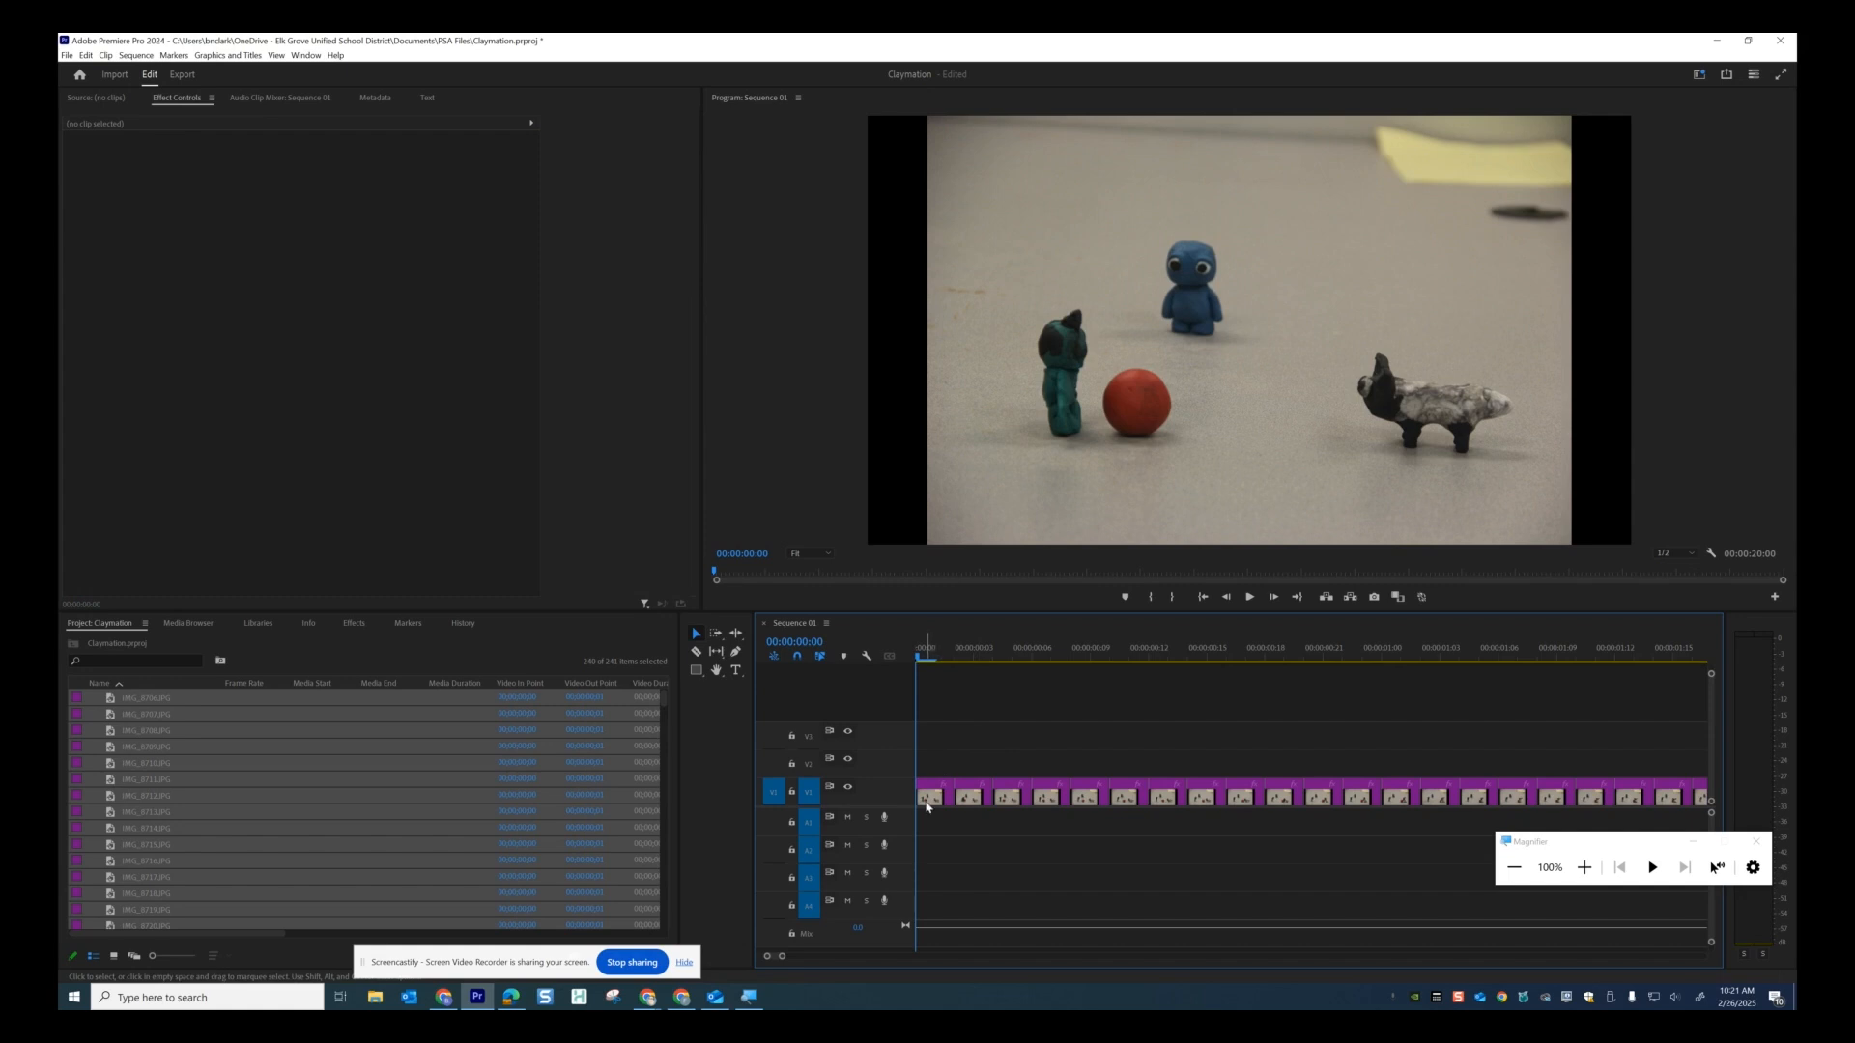
pyautogui.click(933, 797)
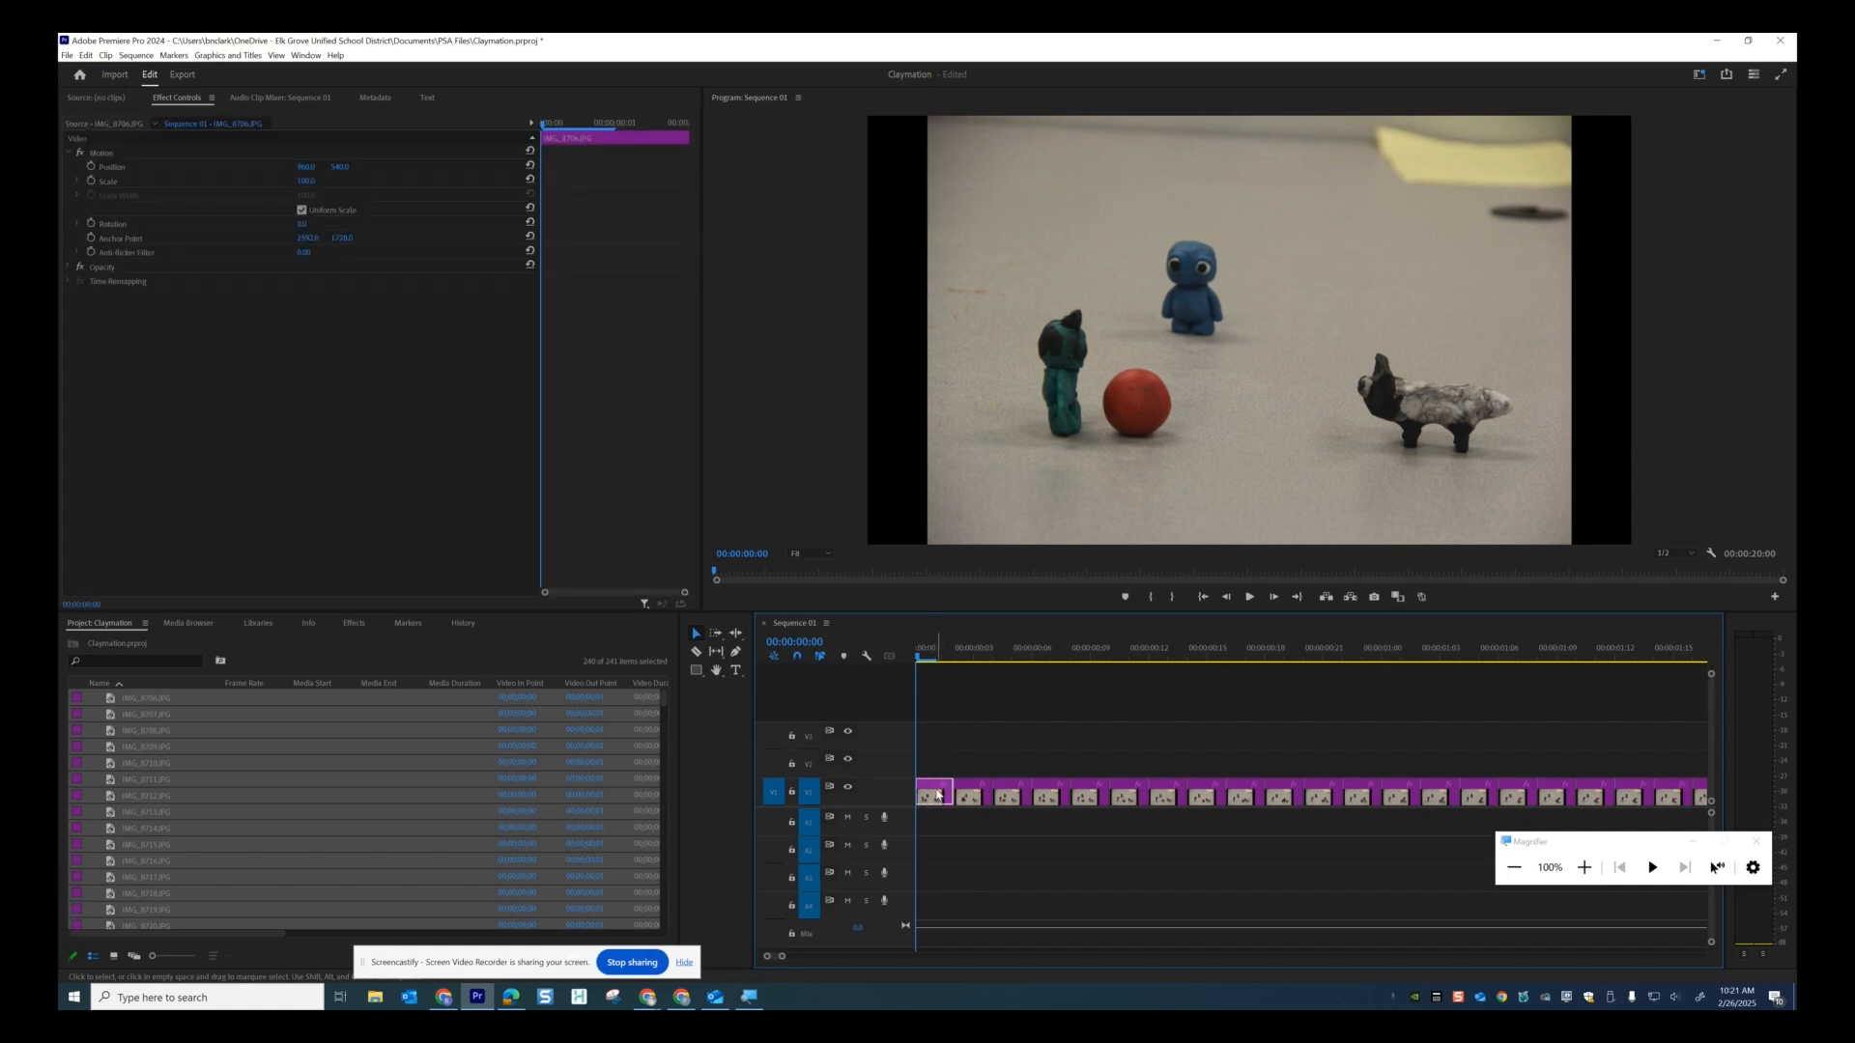
pyautogui.doubleClick(937, 794)
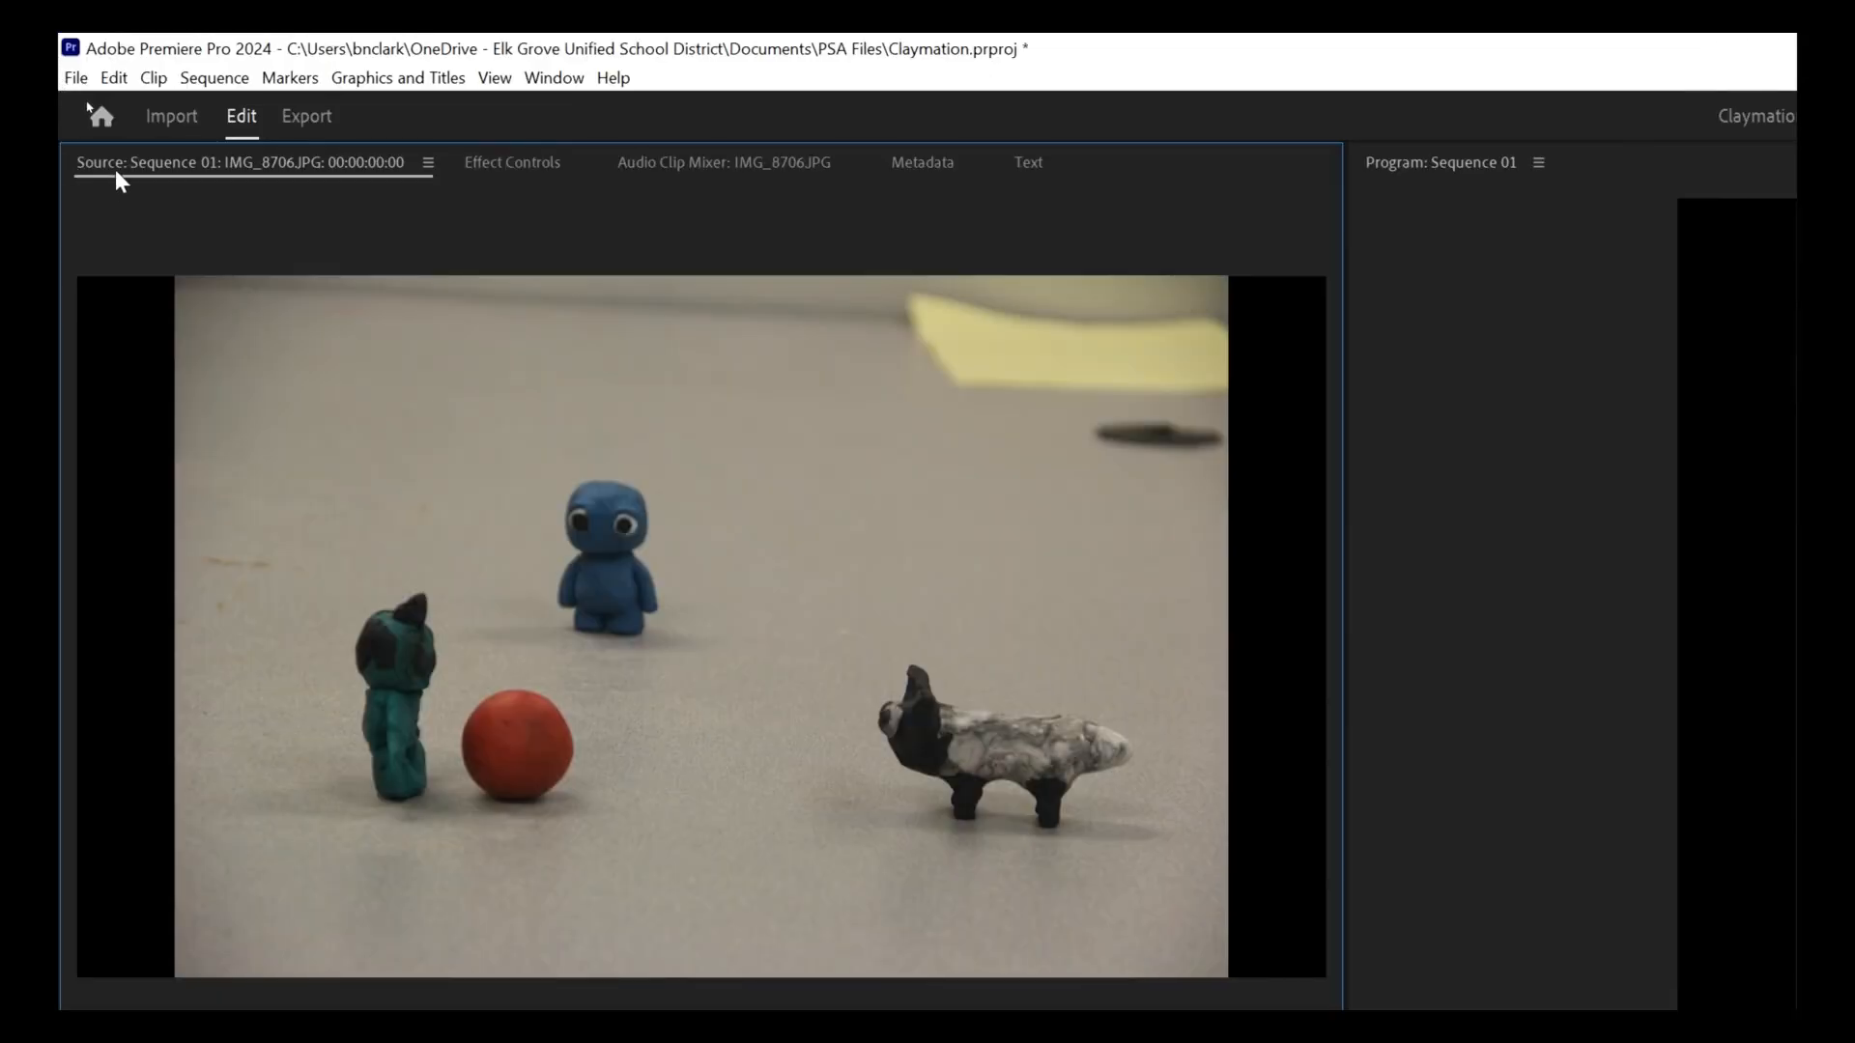
# Set the first clip's Scale to 120 in Effect Controls.
pyautogui.click(520, 166)
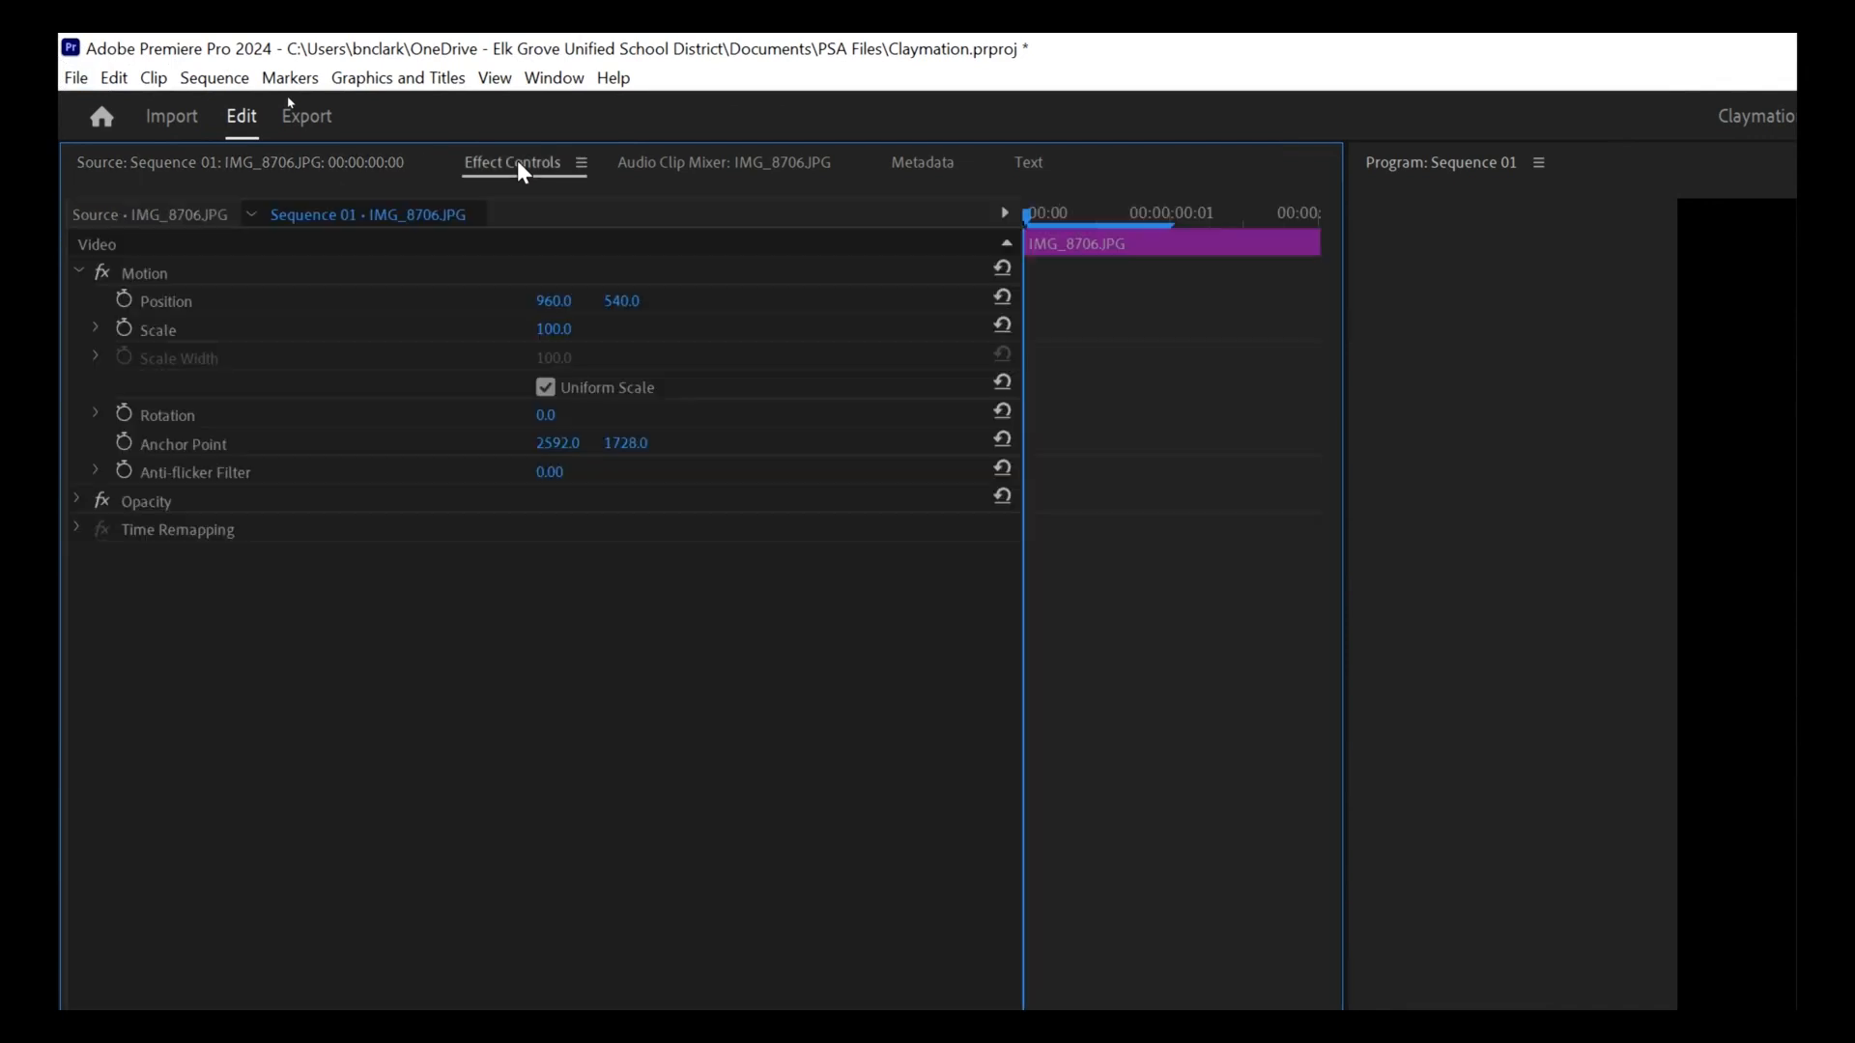
pyautogui.click(573, 321)
pyautogui.write('120')
pyautogui.press('Return')
pyautogui.press('super+minus')
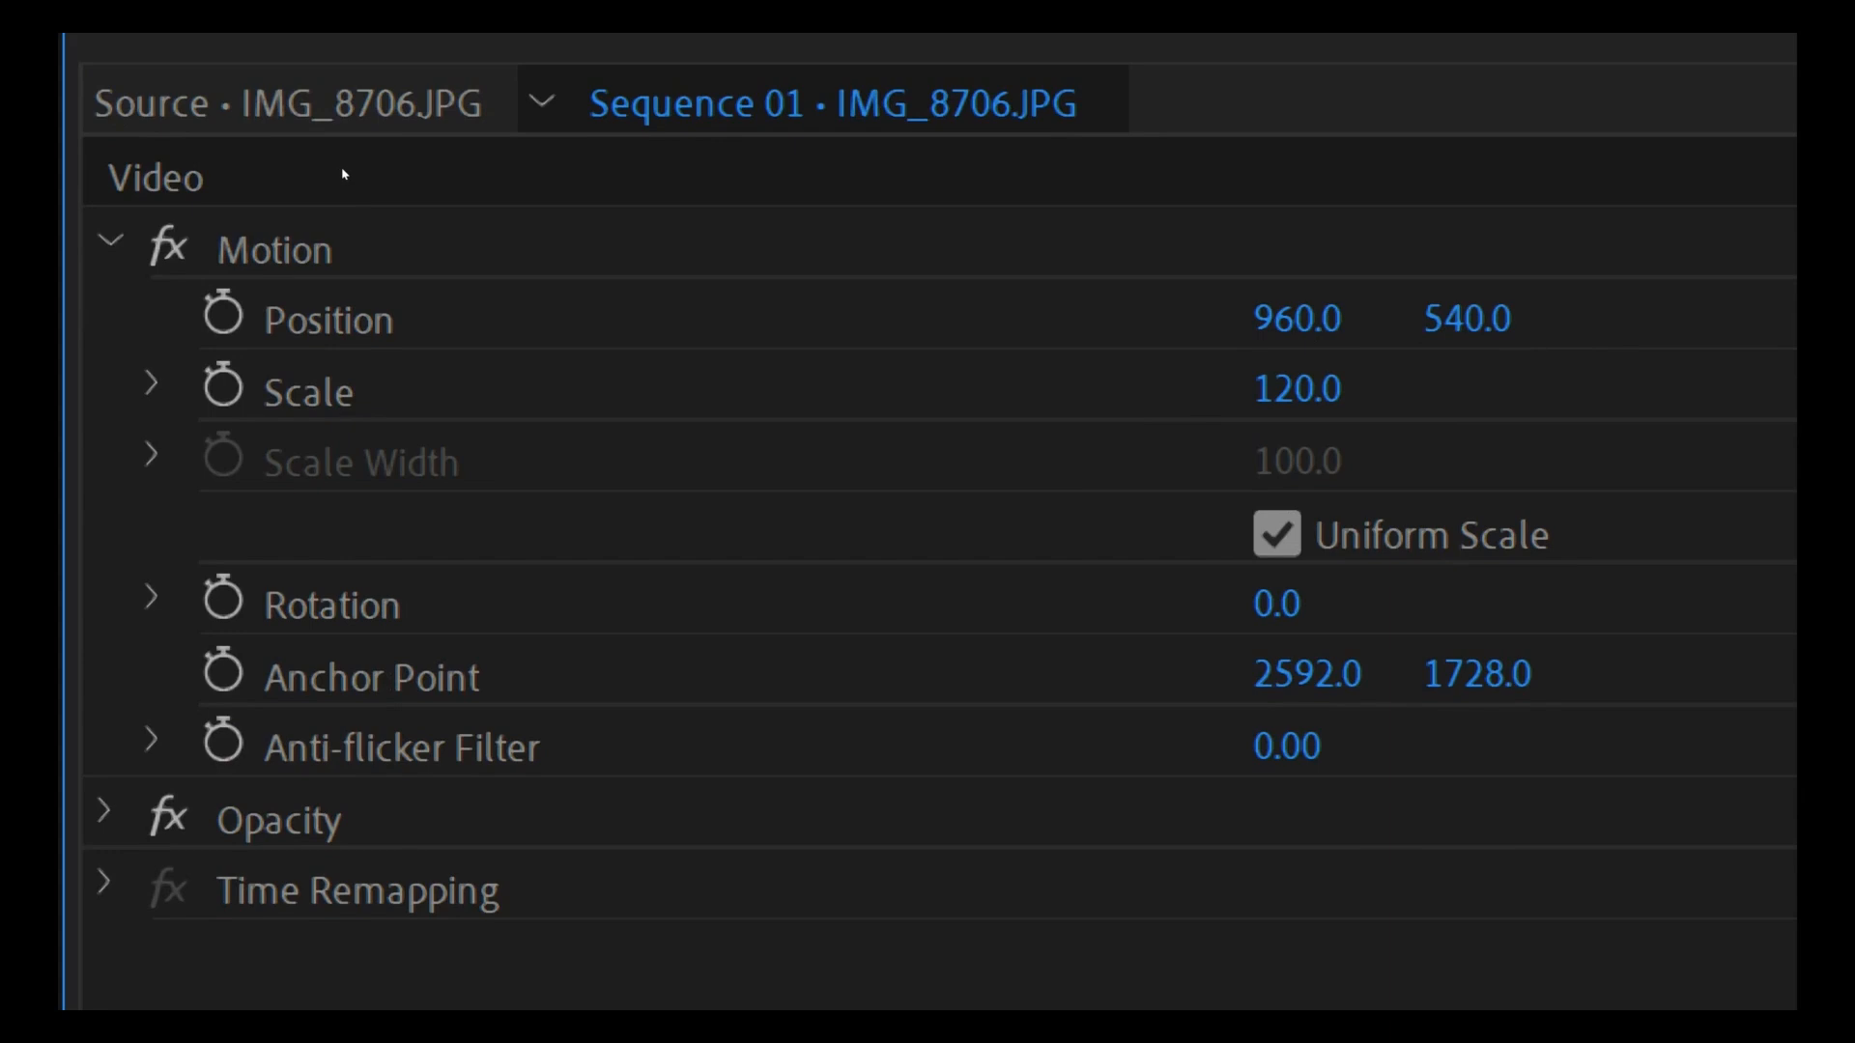
# Scrub the first clip's vertical Position value to move the picture lower.
pyautogui.click(1493, 319)
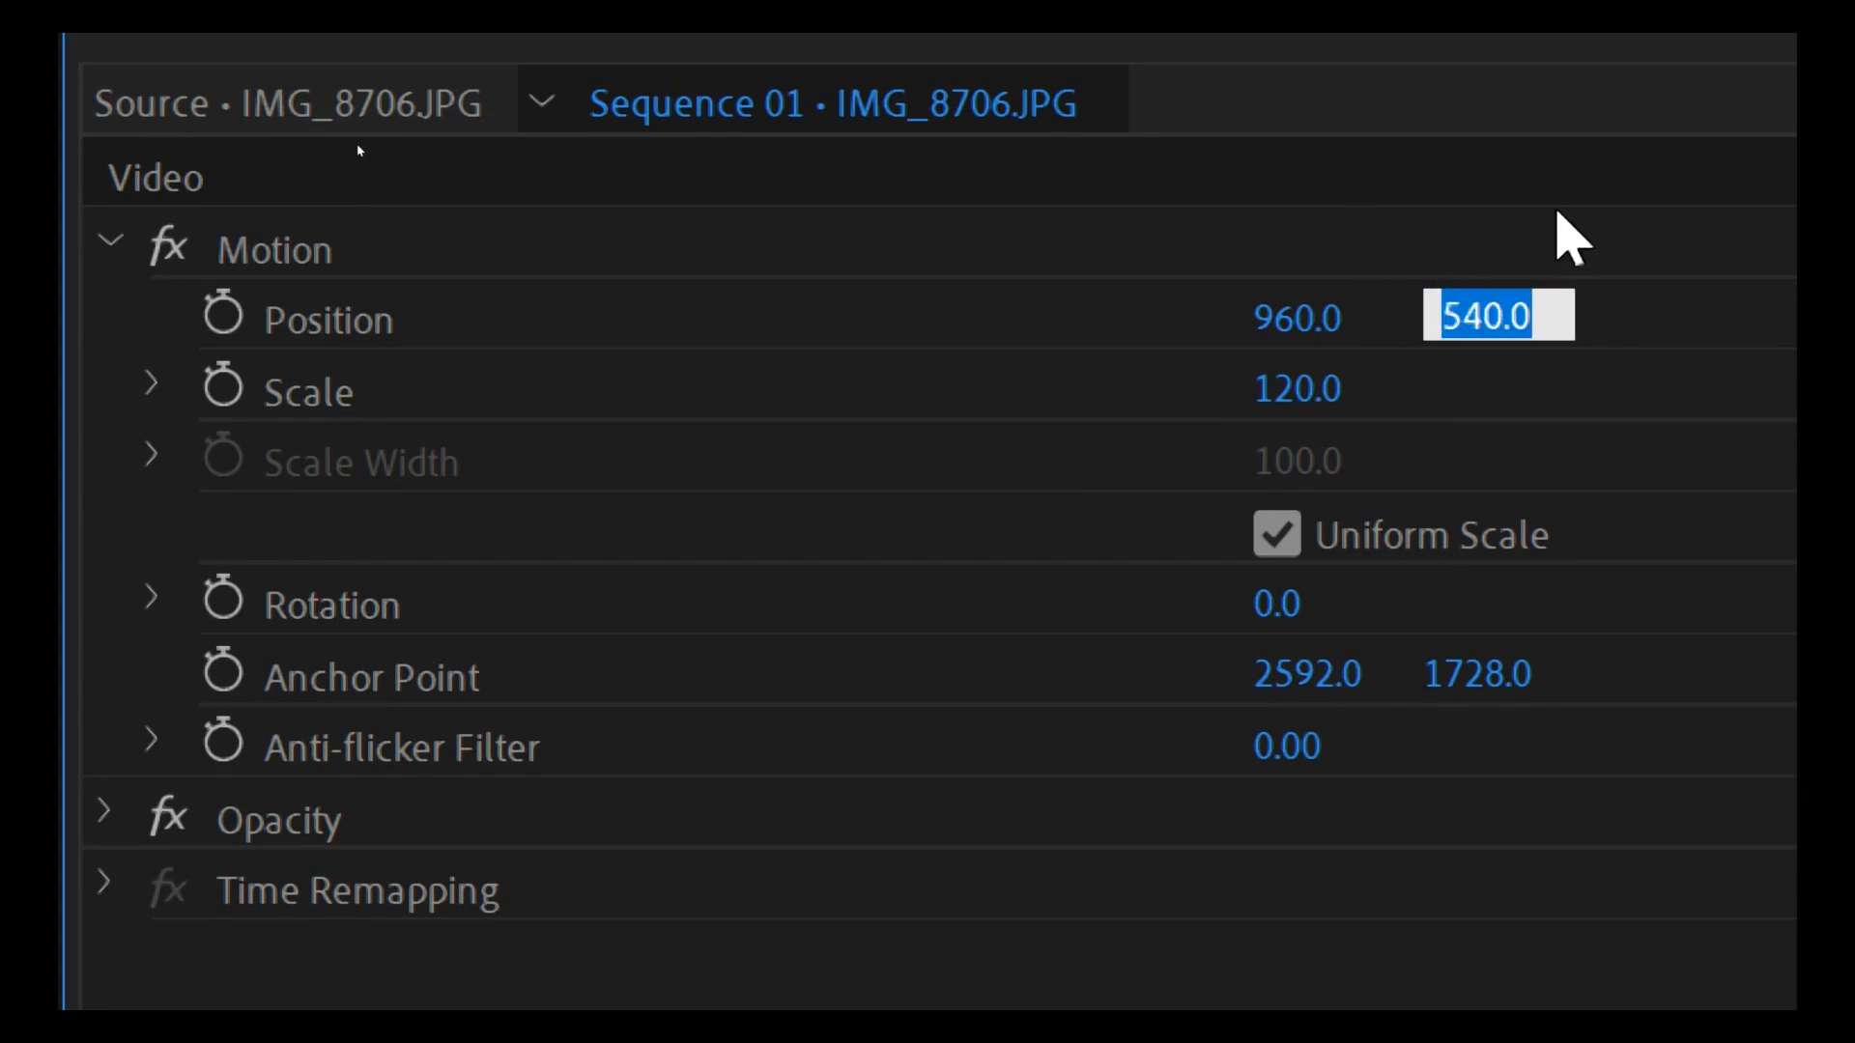
pyautogui.click(1570, 237)
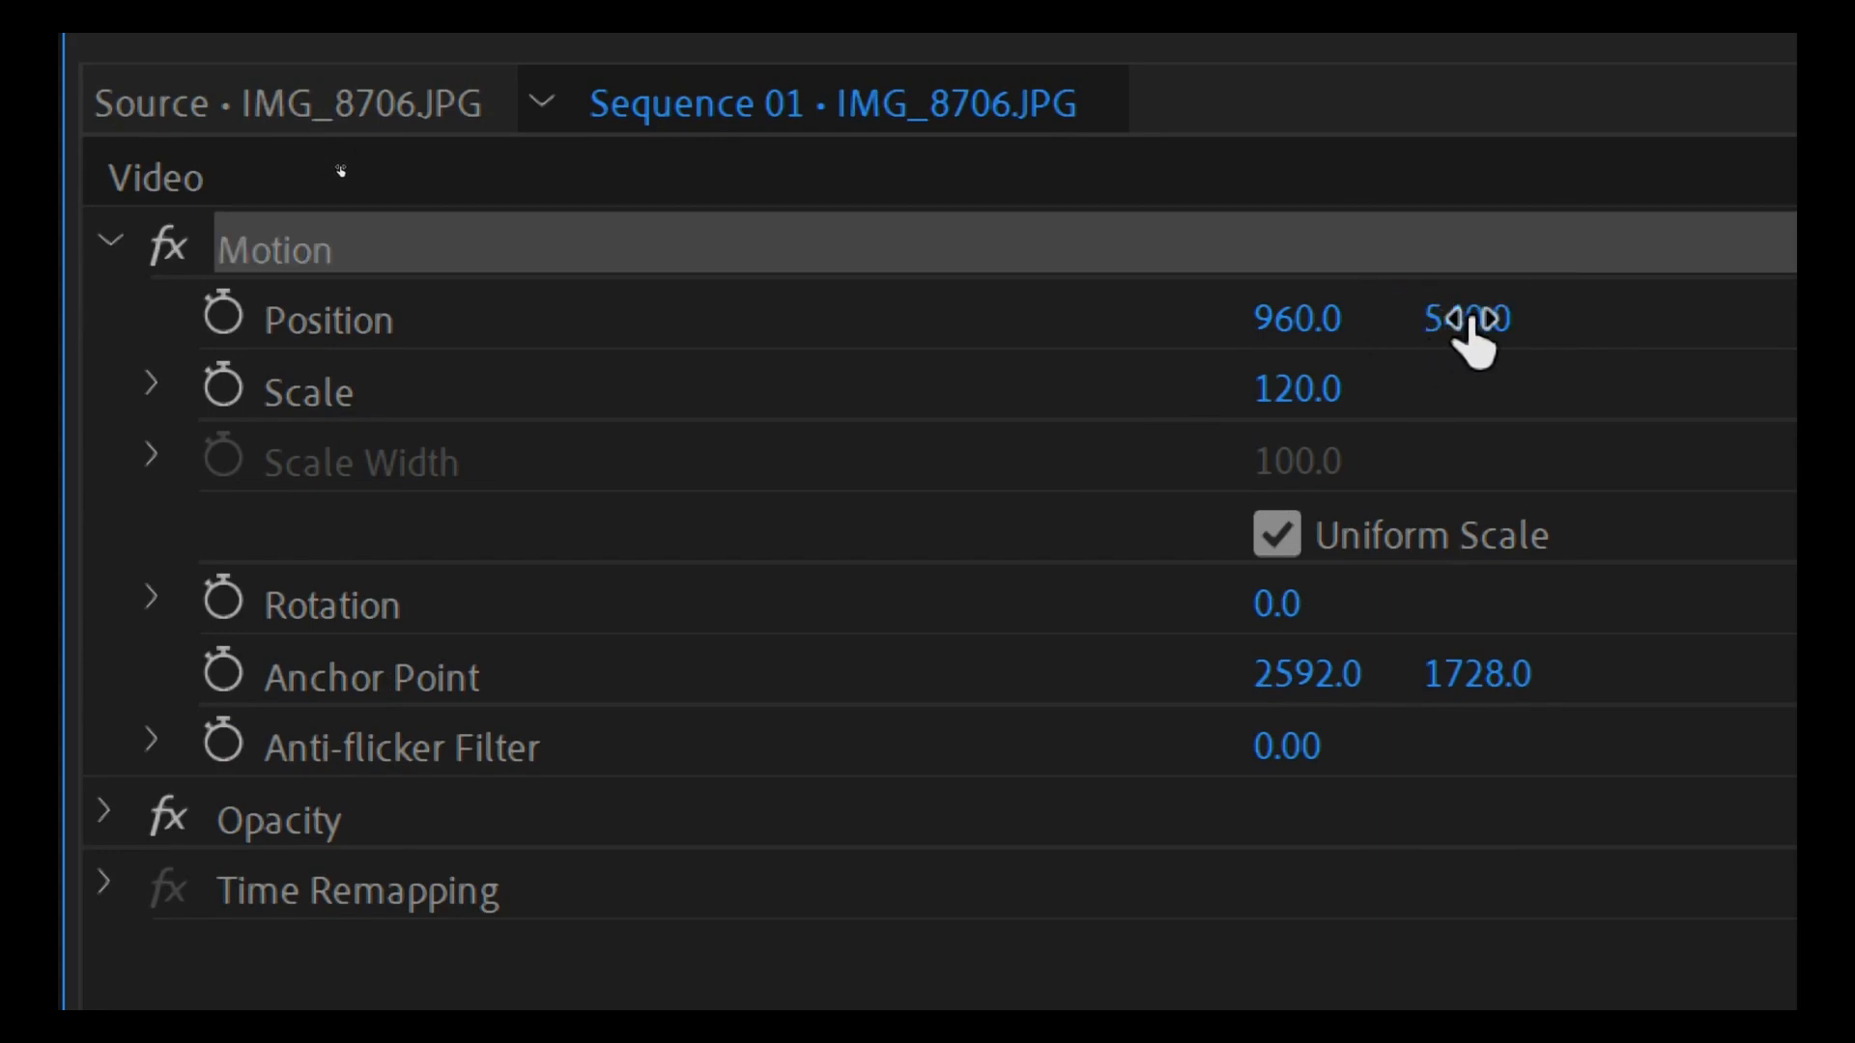
pyautogui.moveTo(1468, 321)
pyautogui.mouseDown()
pyautogui.moveTo(1499, 321)
pyautogui.moveTo(1483, 320)
pyautogui.mouseUp()
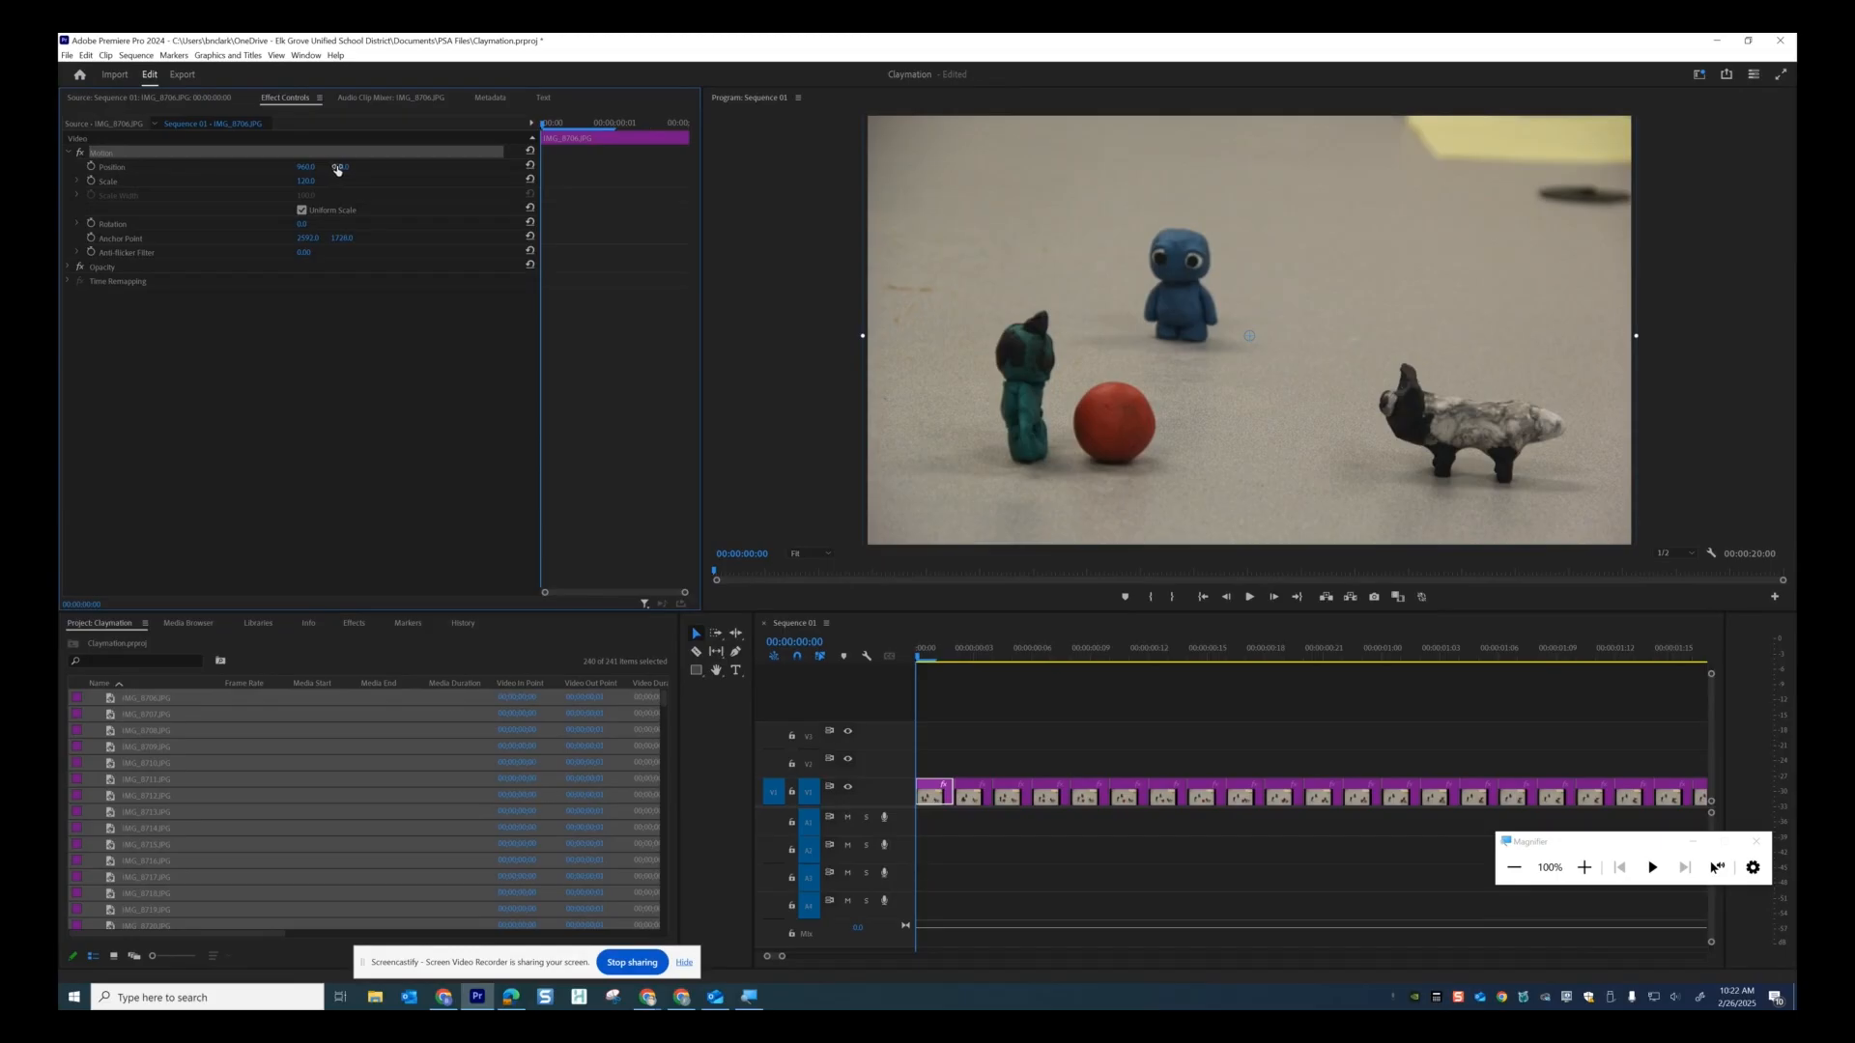
pyautogui.moveTo(344, 170); pyautogui.dragTo(235, 150)
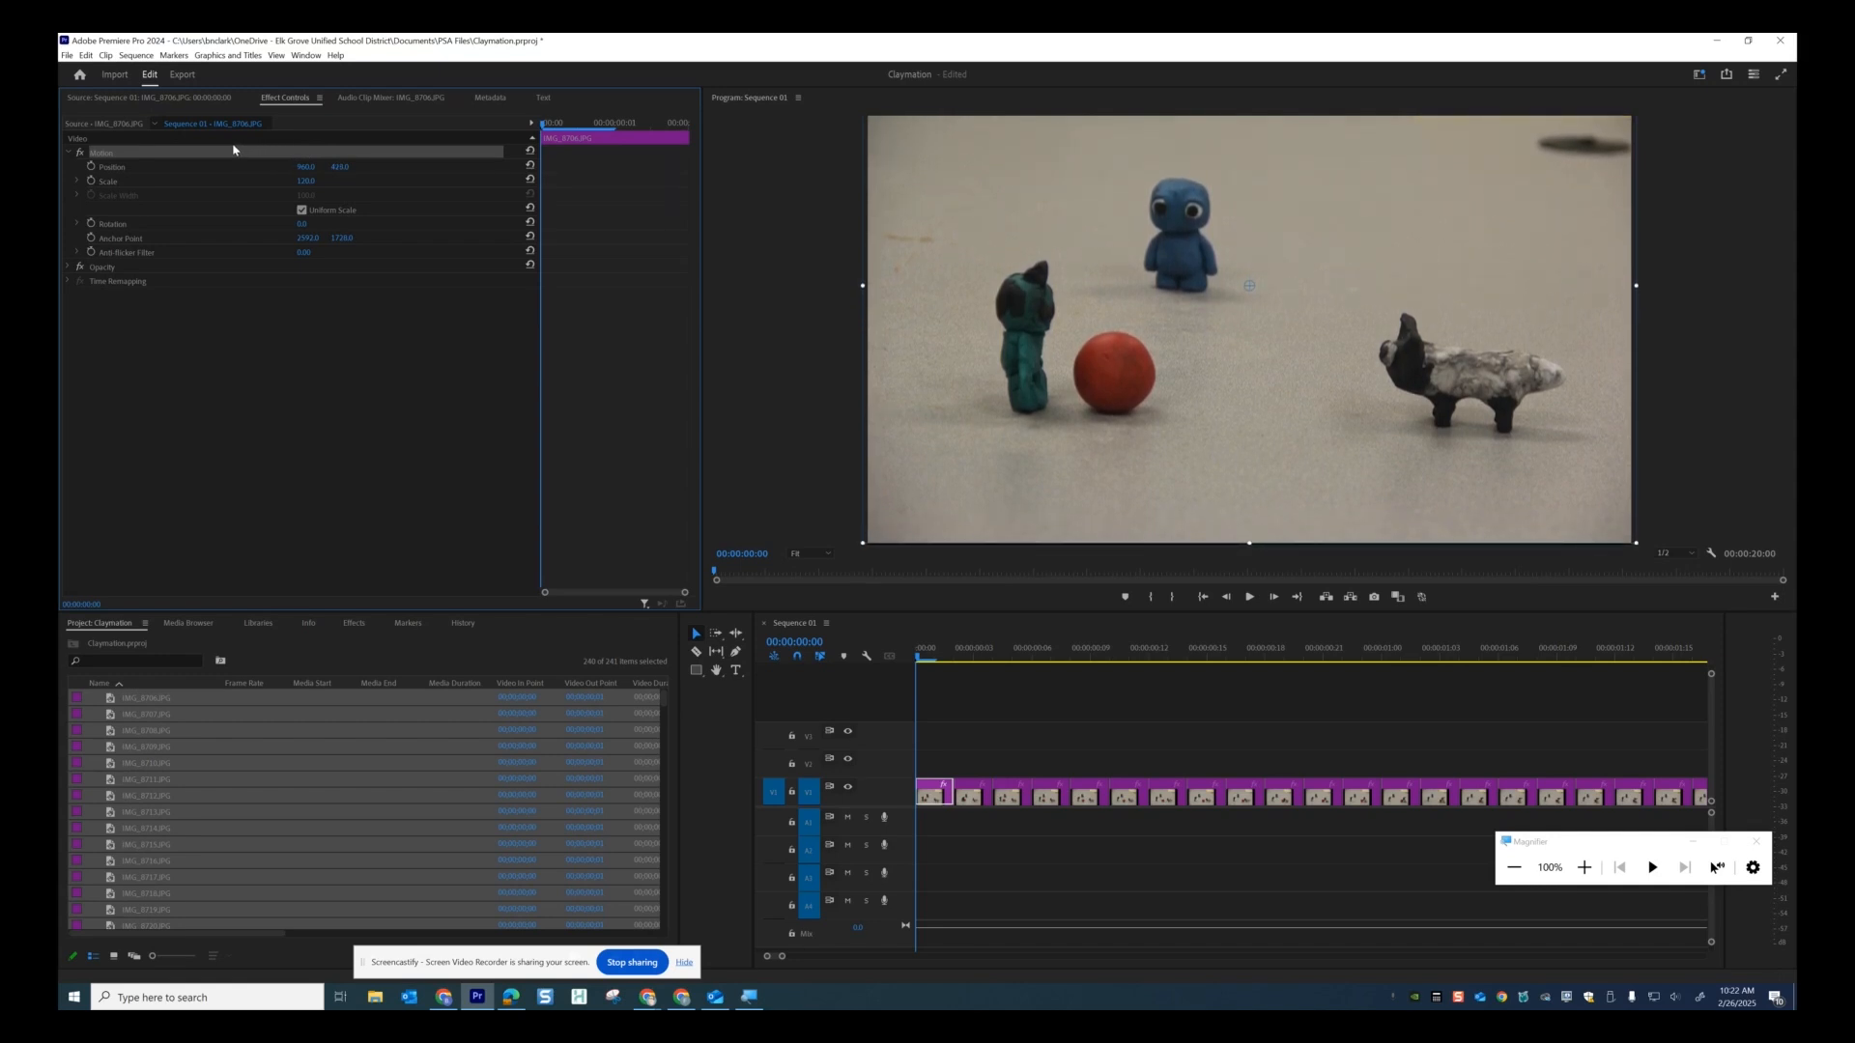
# Copy the first clip along with its motion settings.
pyautogui.click(932, 800)
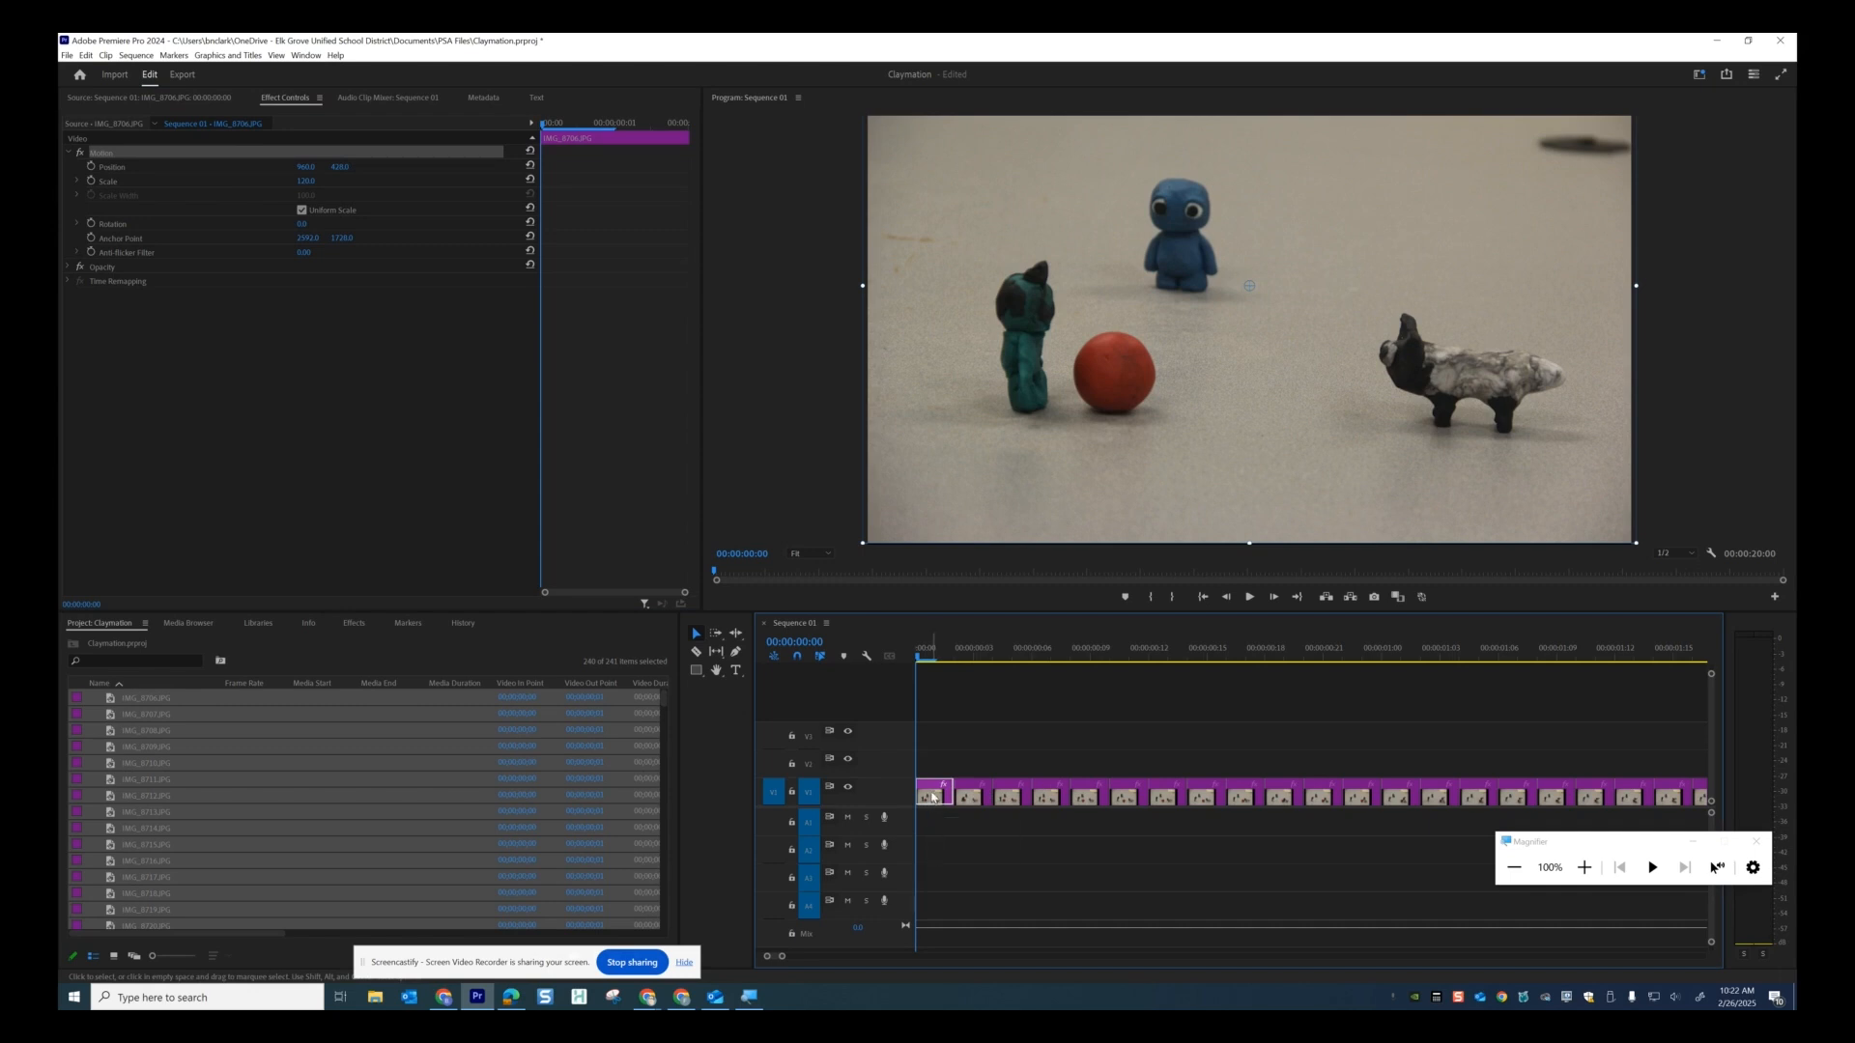
pyautogui.rightClick(935, 795)
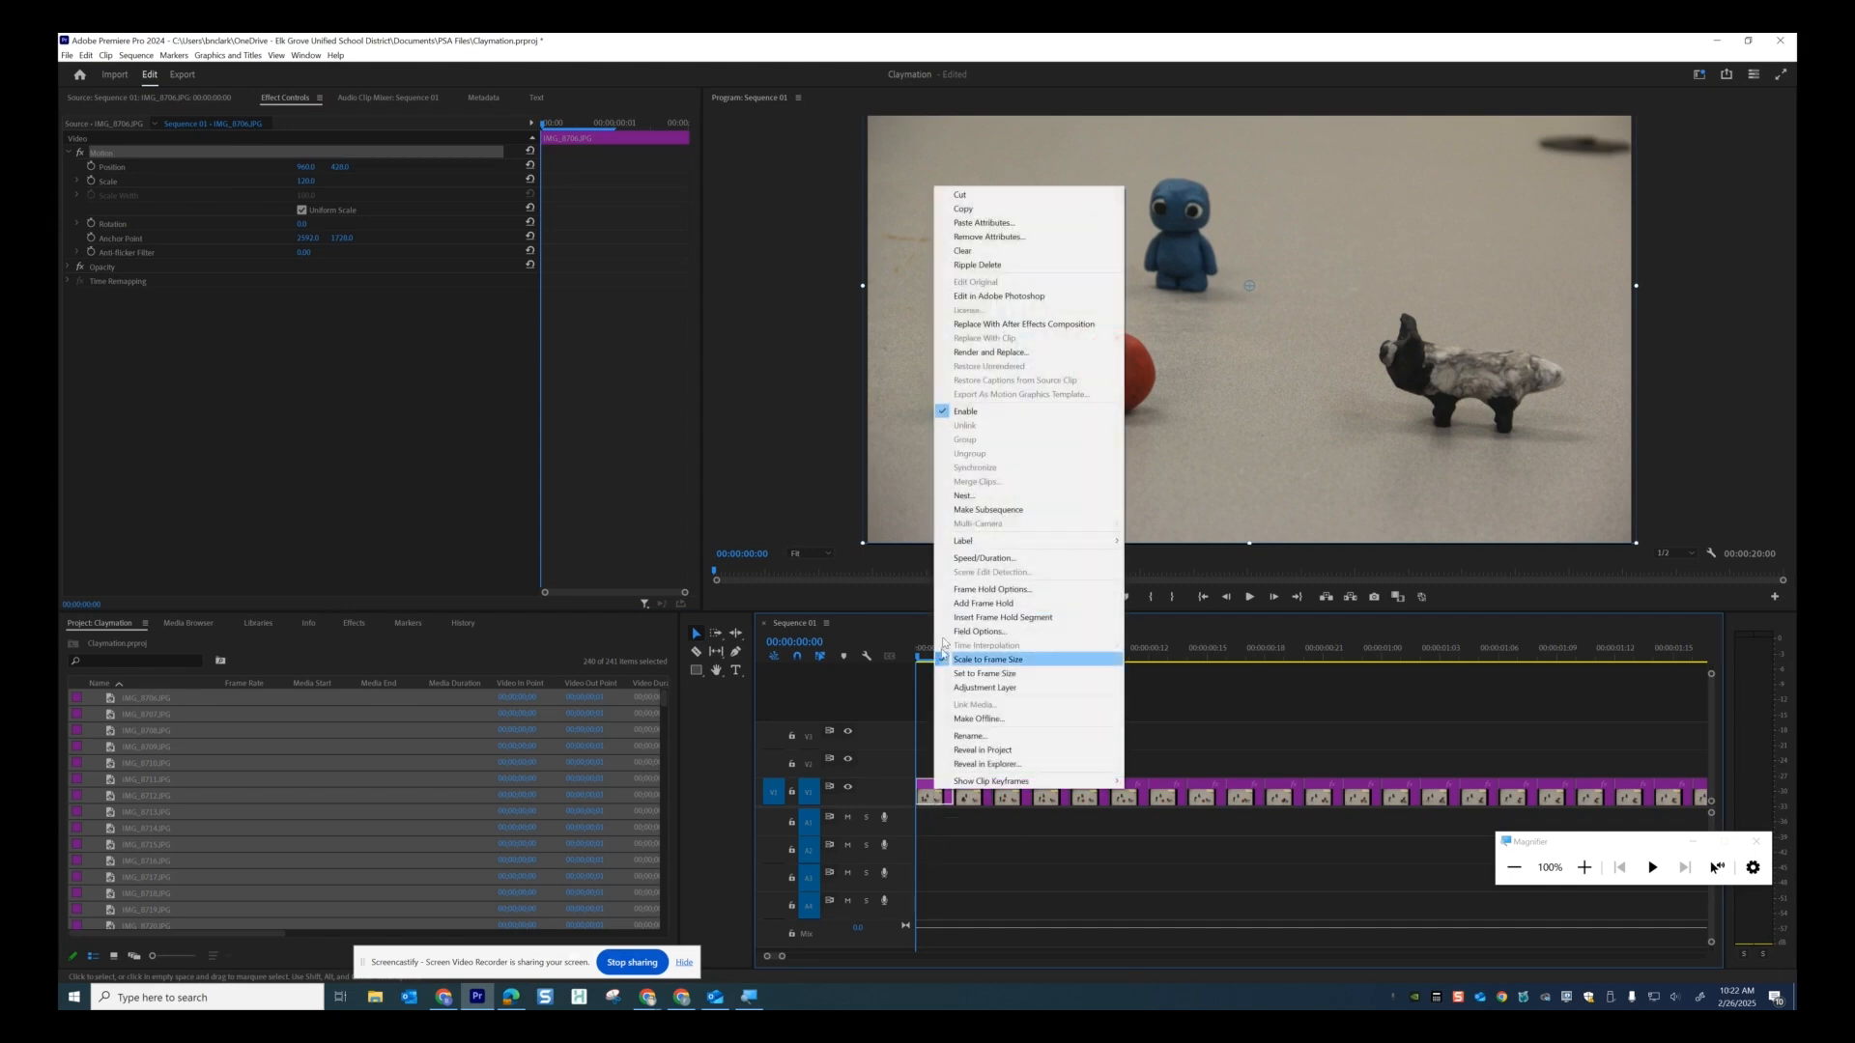
pyautogui.click(962, 210)
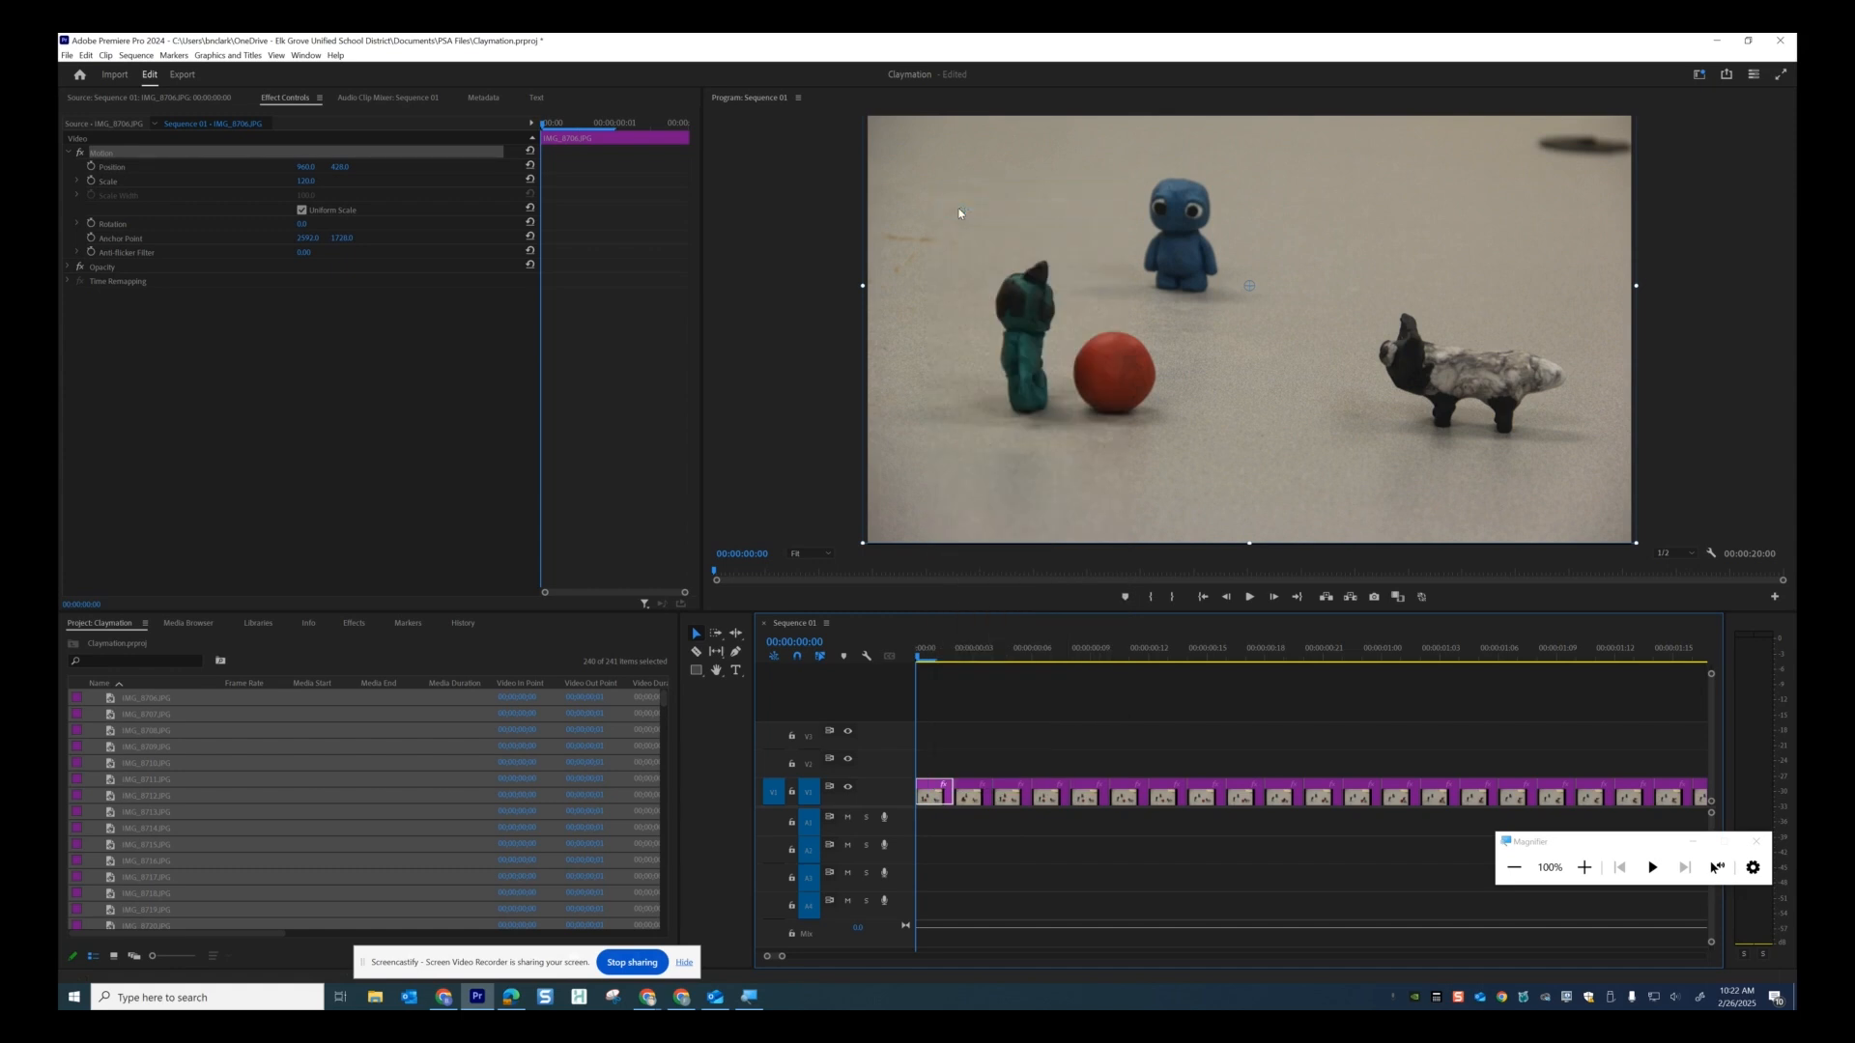
# Paste the copied Motion attributes onto all remaining clips and scrub back to check.
pyautogui.click(983, 729)
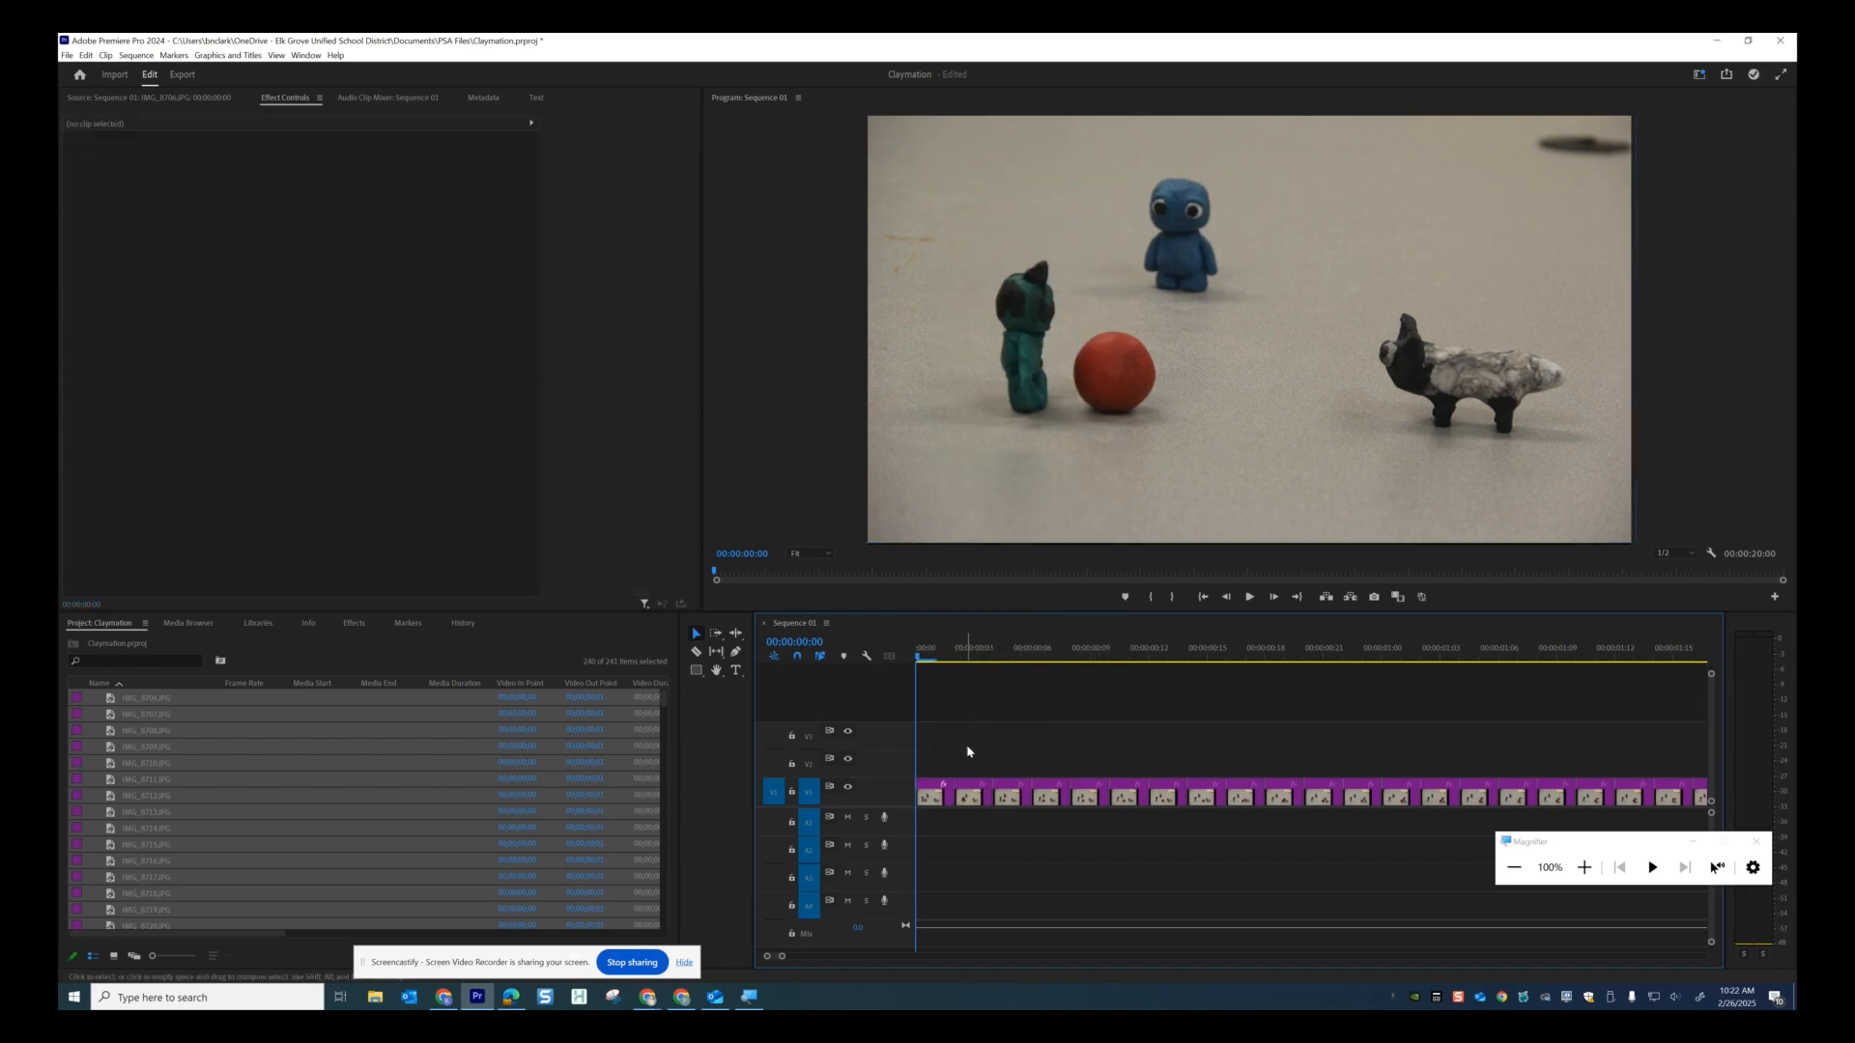
pyautogui.moveTo(970, 752); pyautogui.dragTo(1472, 816)
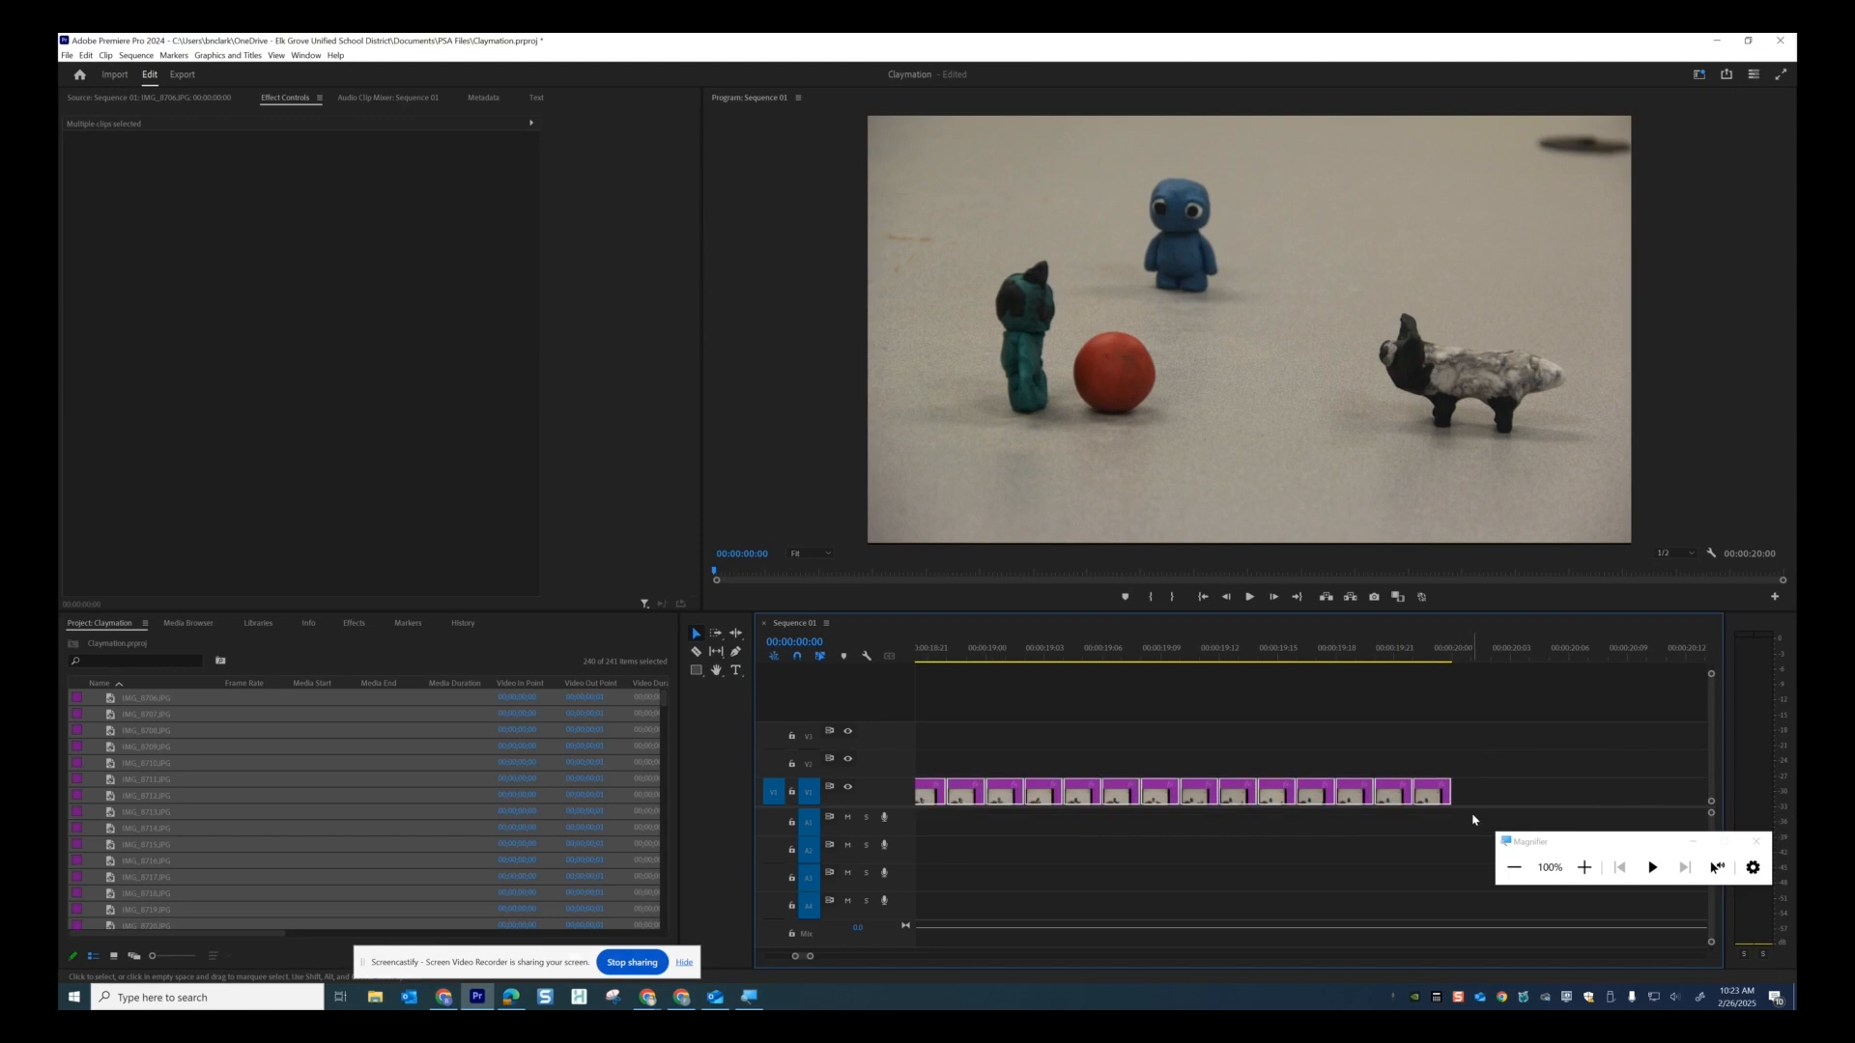
pyautogui.rightClick(1434, 793)
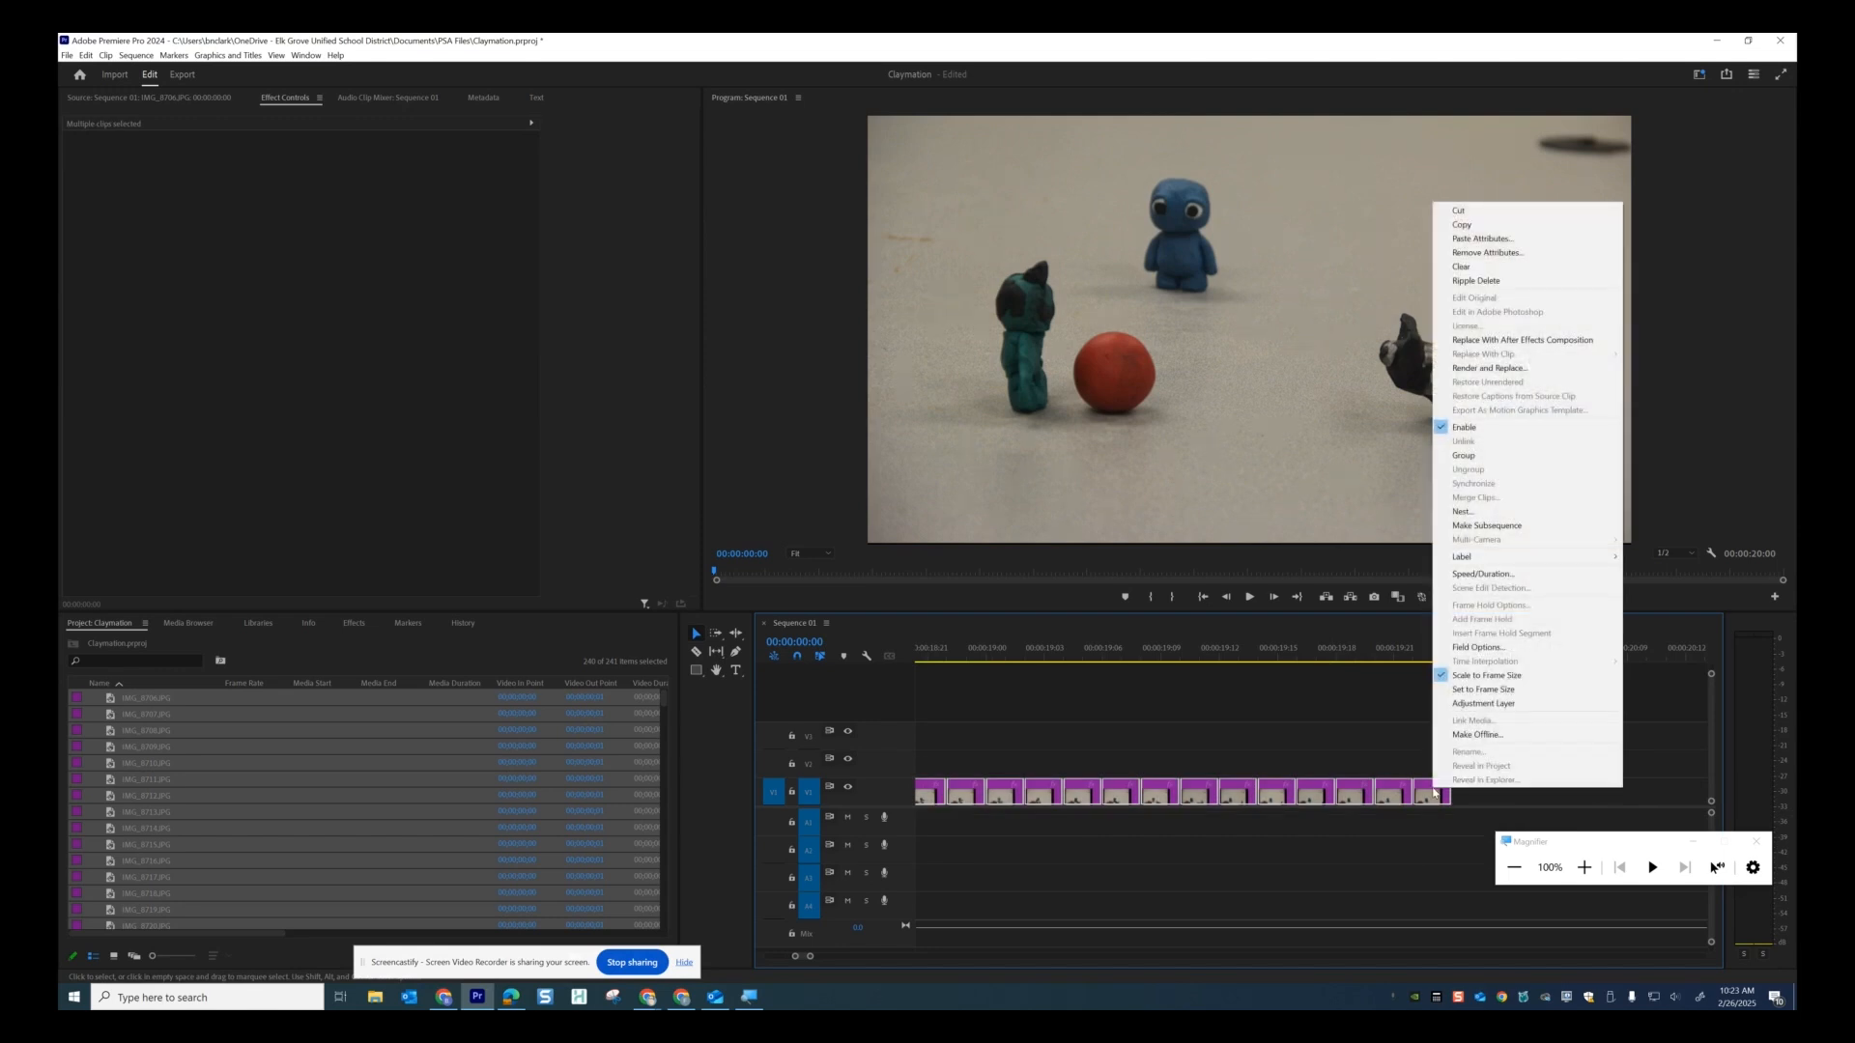
pyautogui.click(1478, 238)
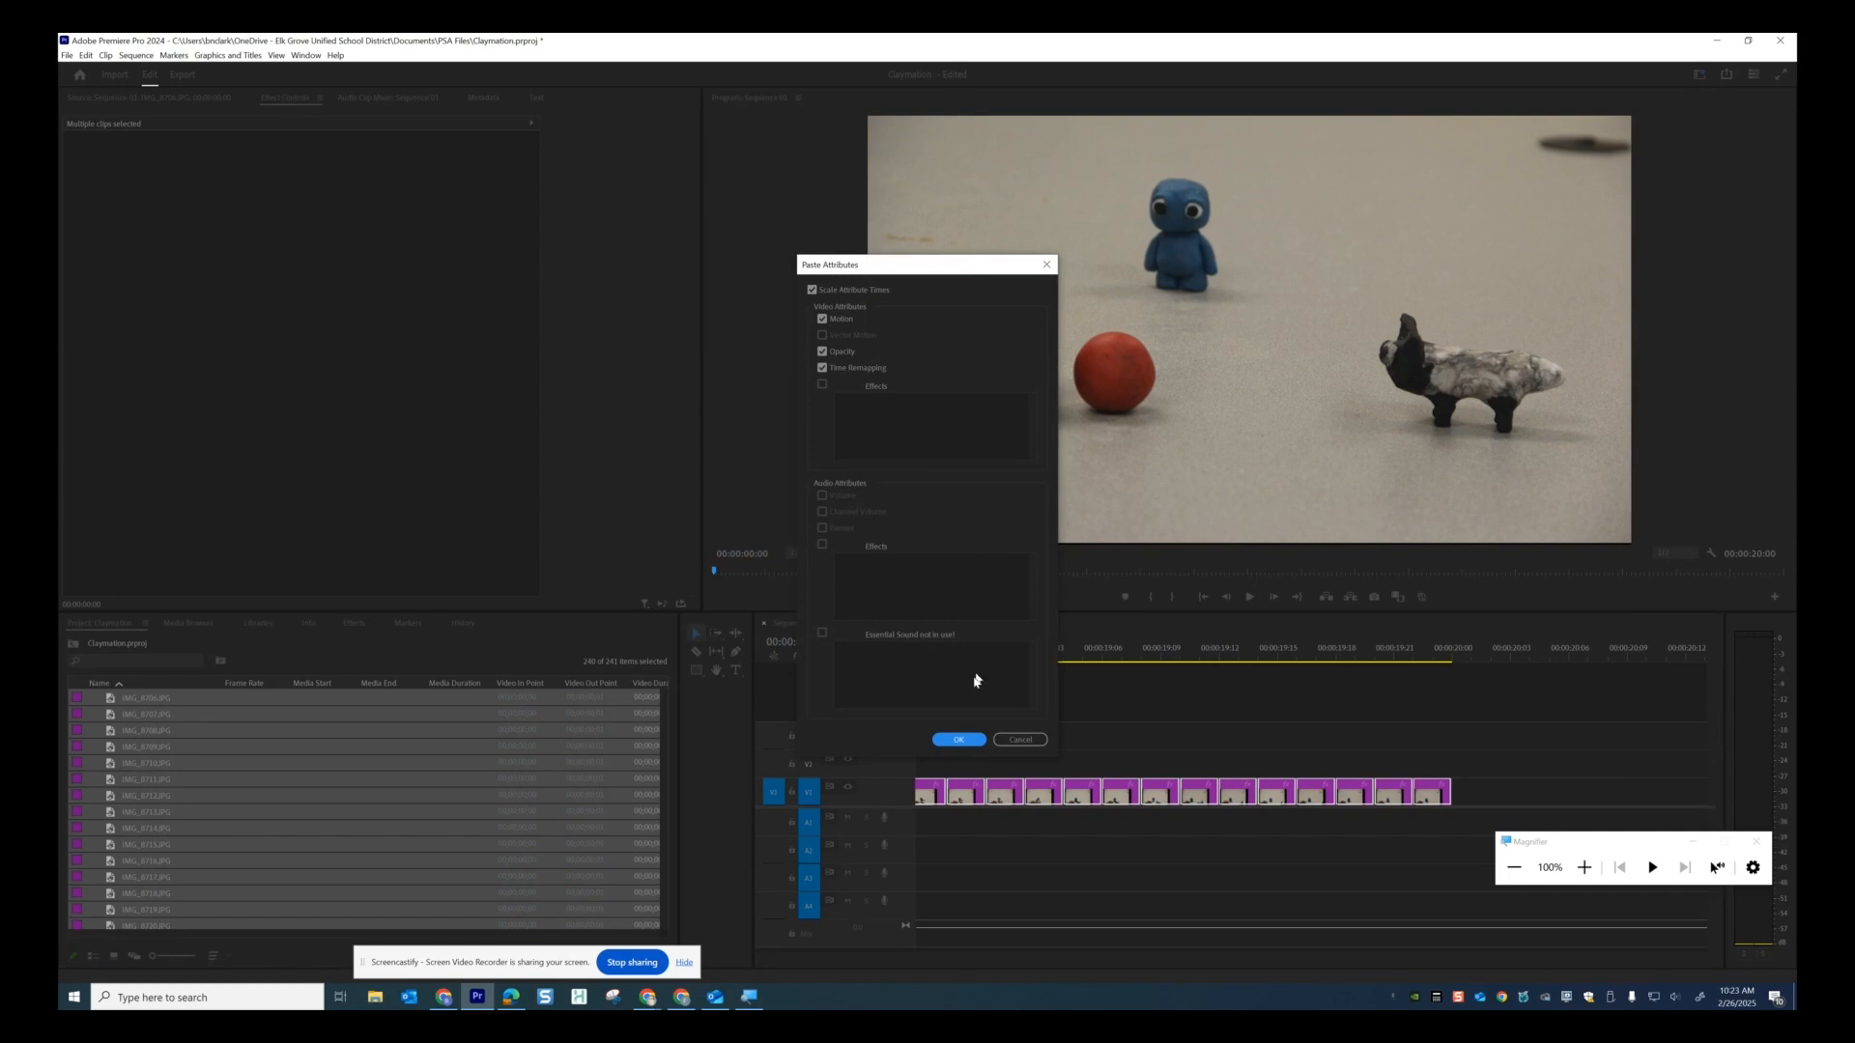
pyautogui.click(961, 741)
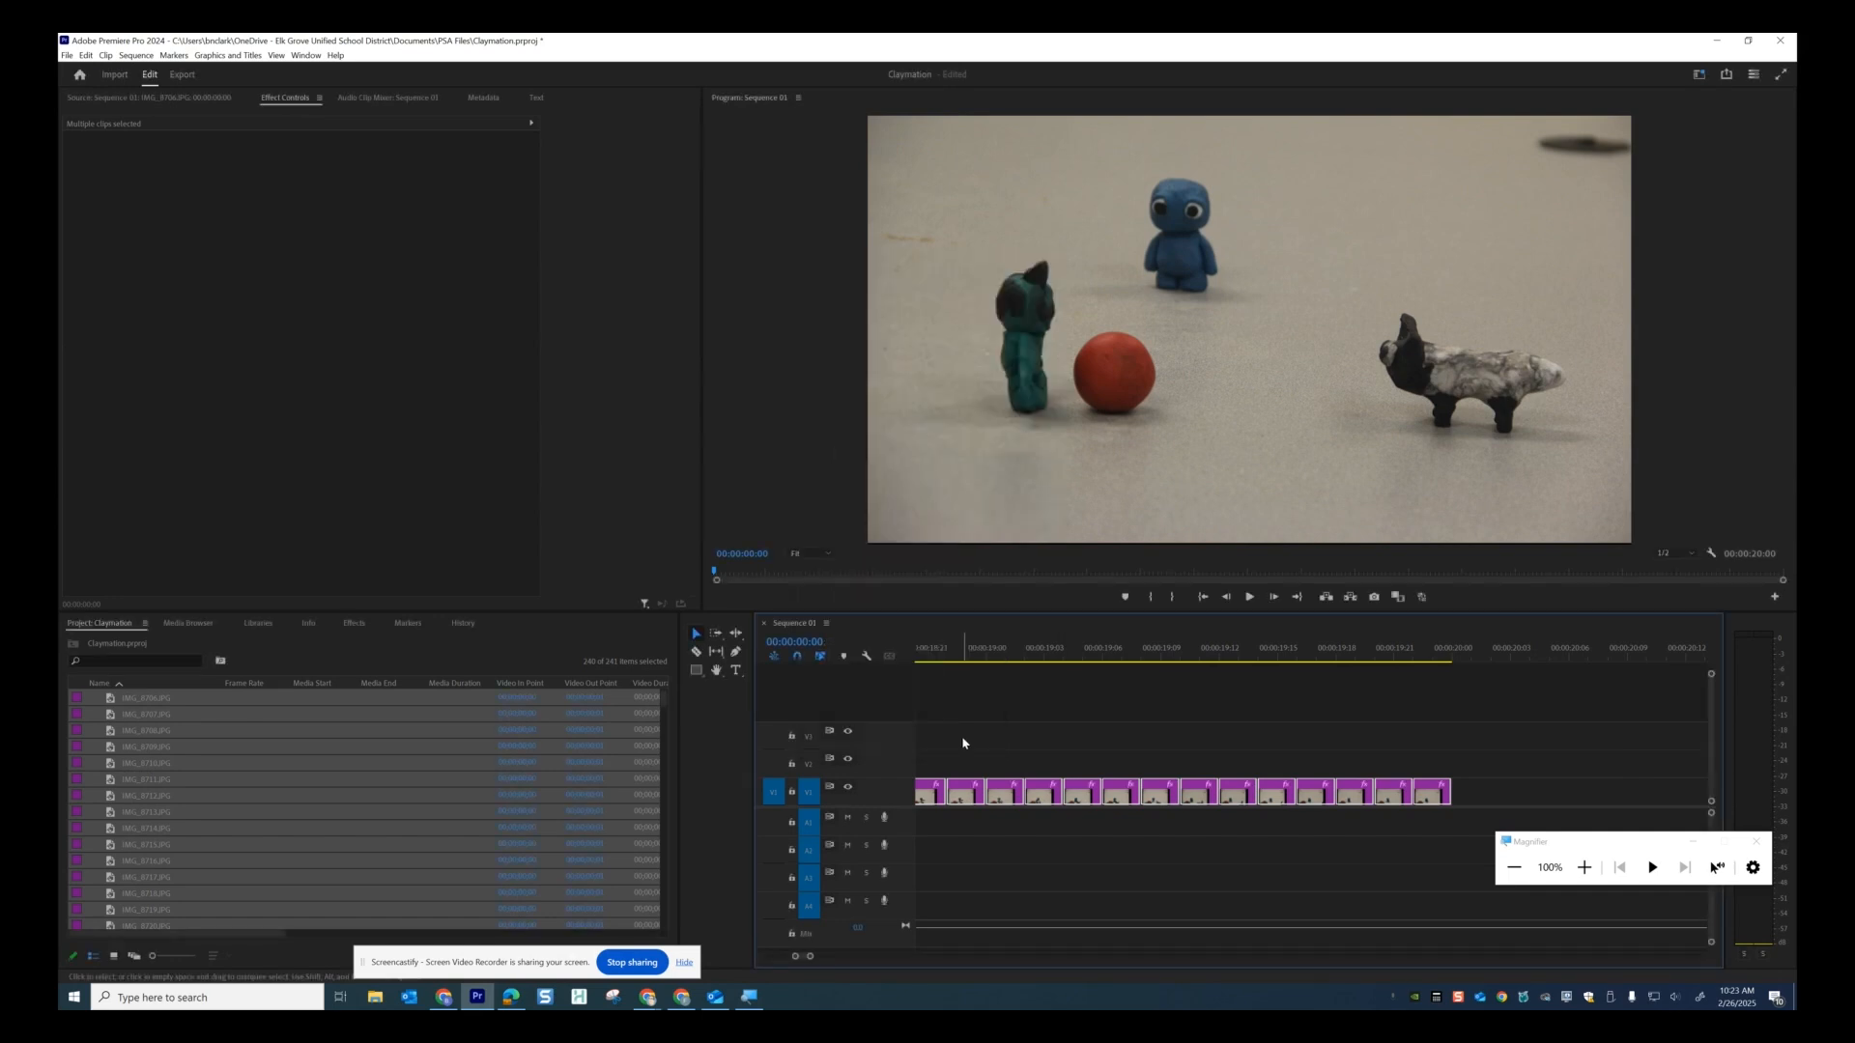
pyautogui.click(963, 661)
pyautogui.moveTo(963, 663); pyautogui.dragTo(849, 663)
pyautogui.click(1249, 596)
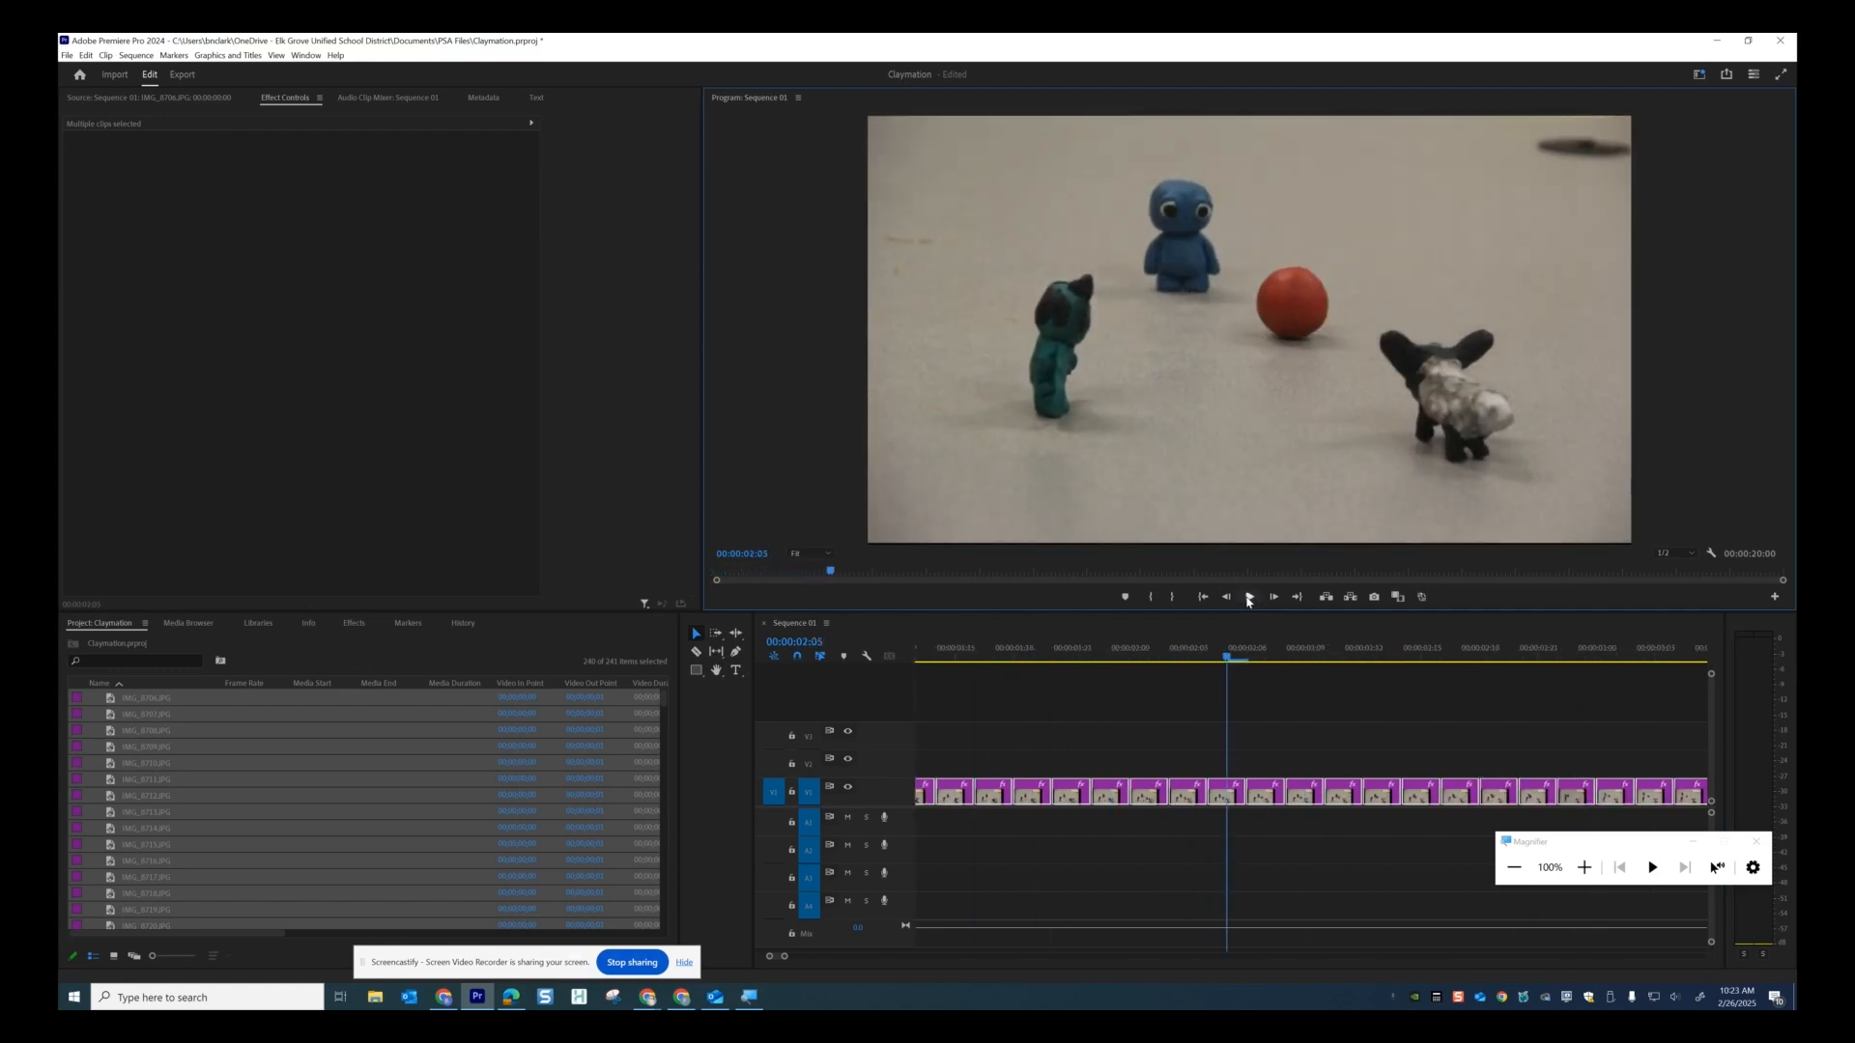
pyautogui.click(1229, 657)
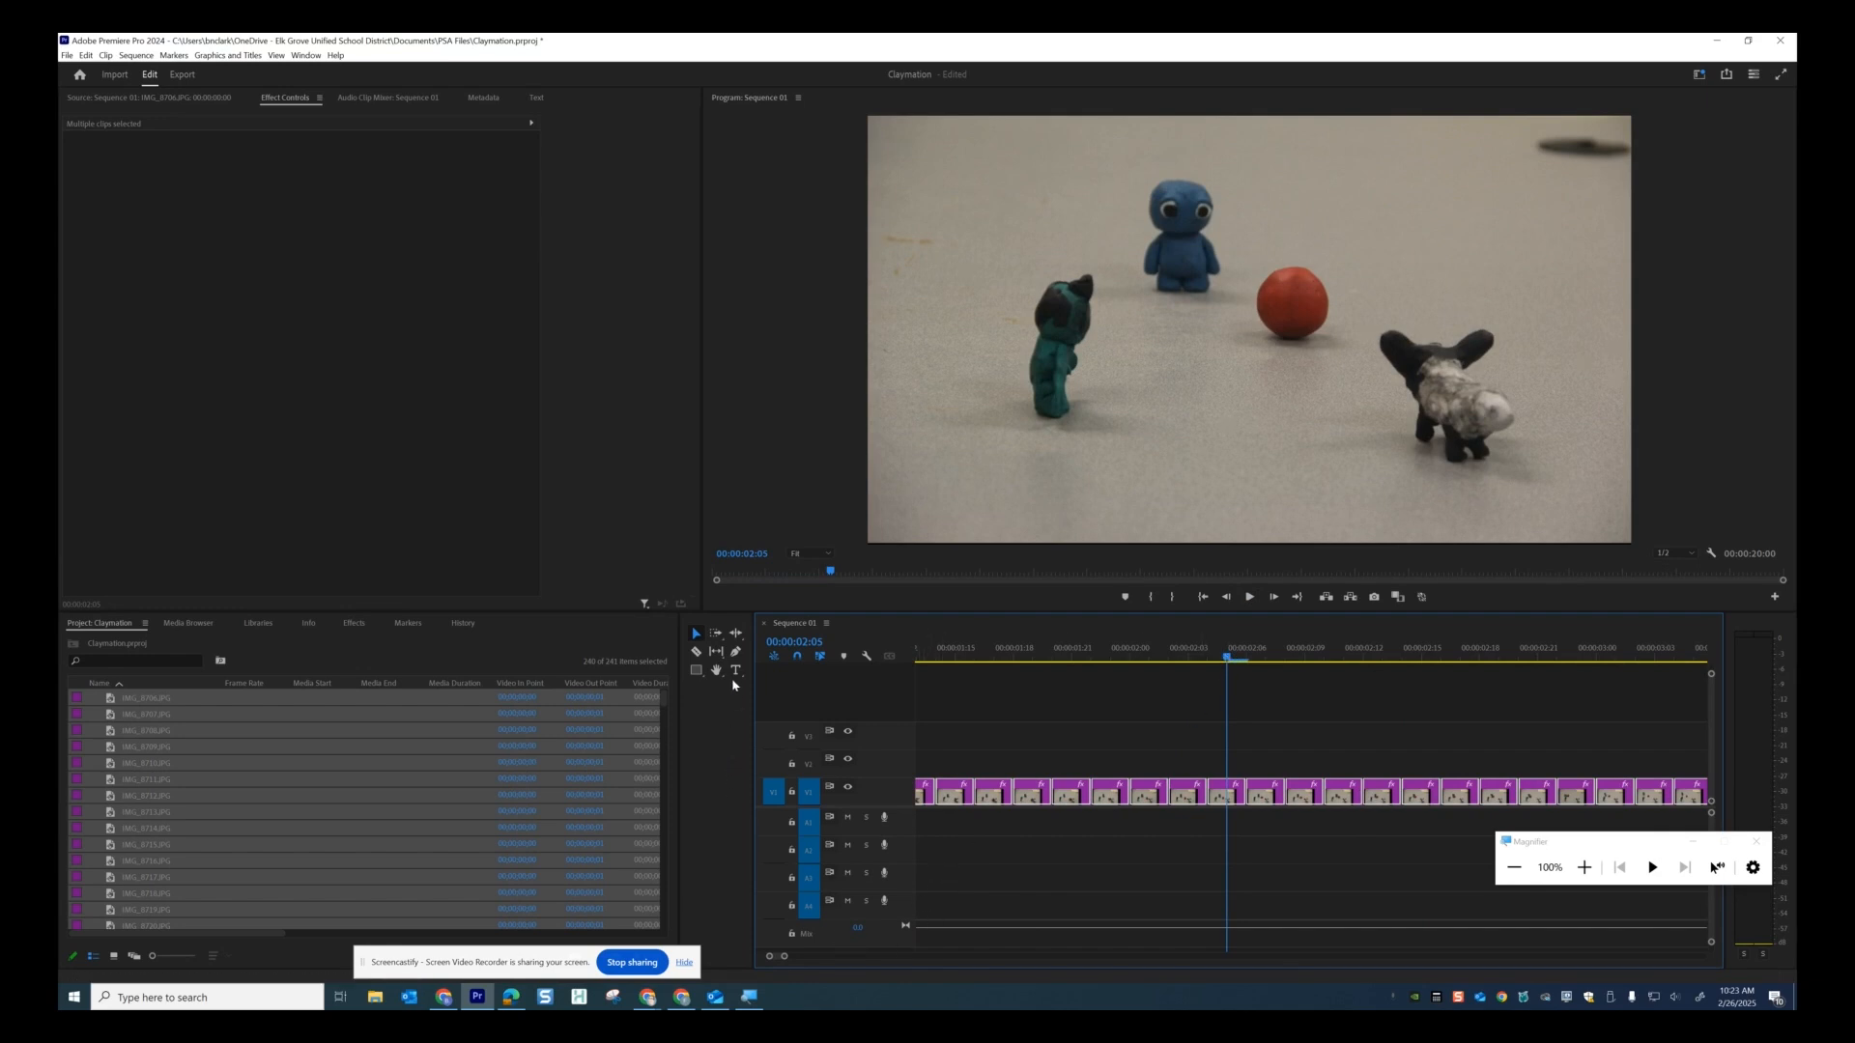
pyautogui.press('End')
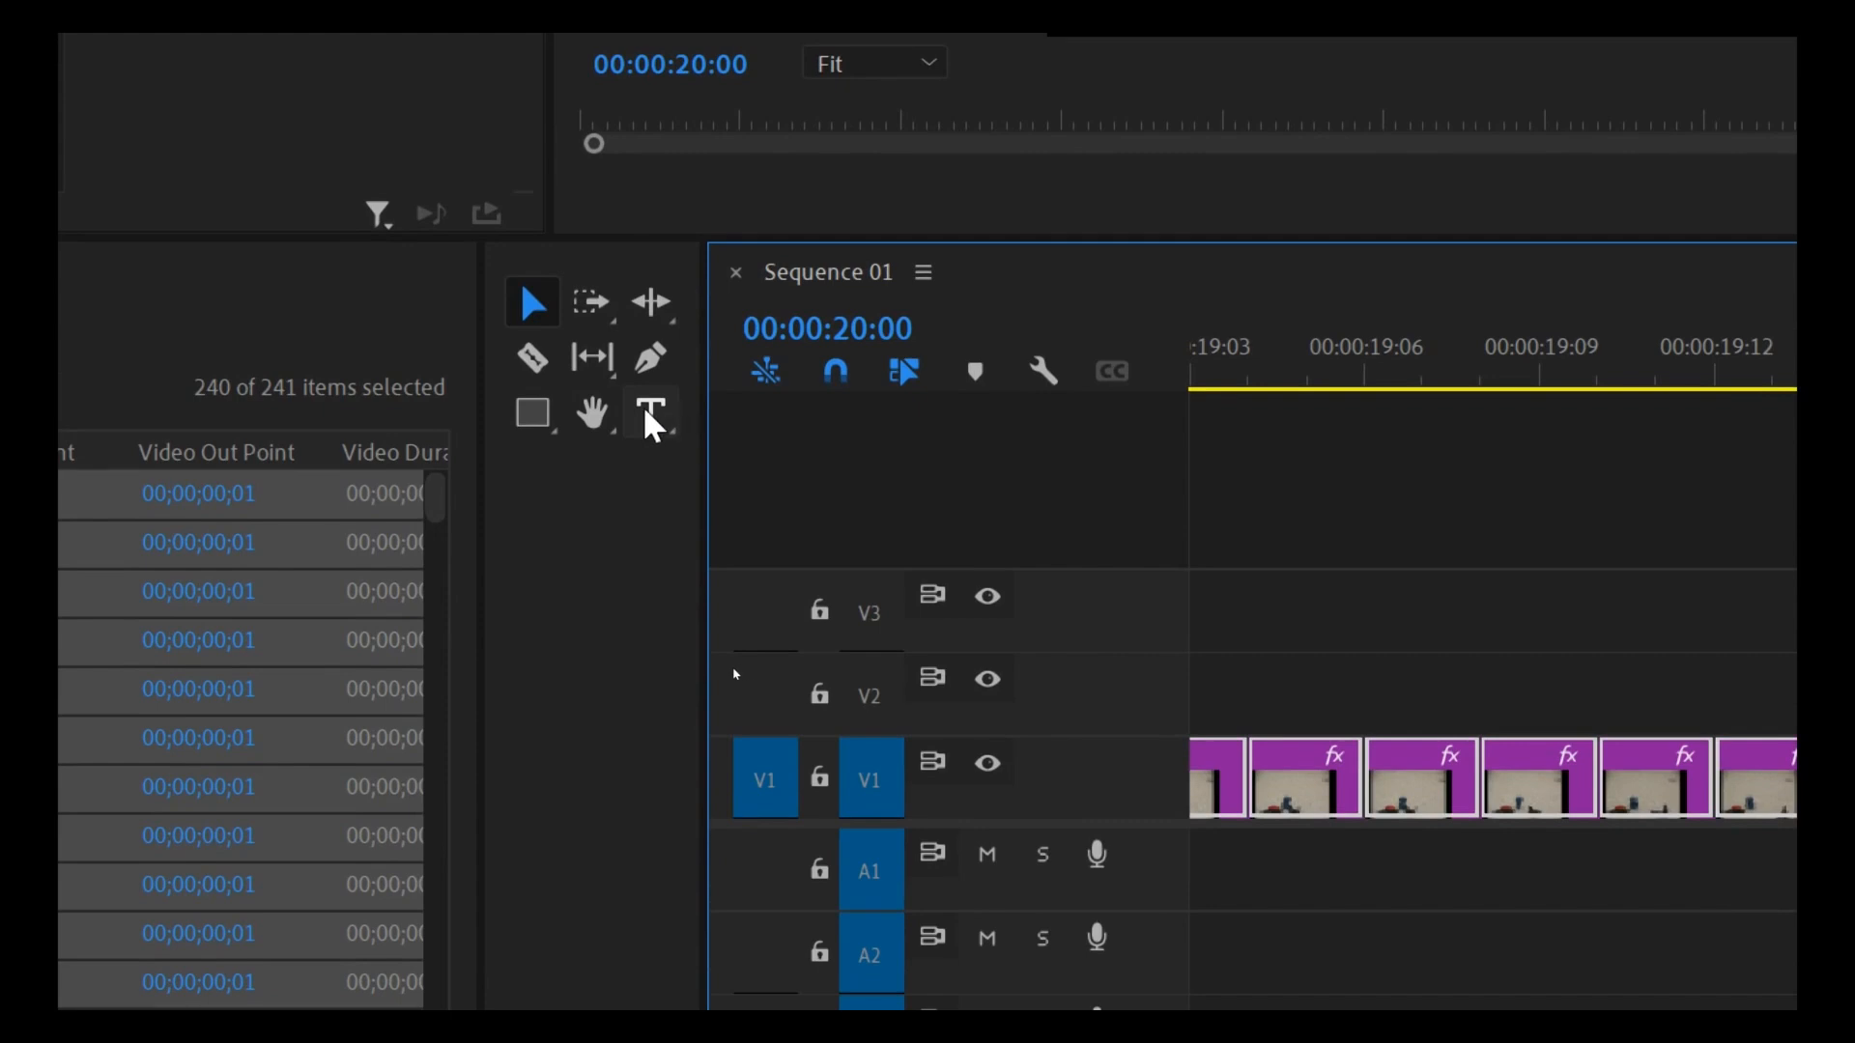
# Start a text title in the Program monitor reading 'Animated By' on the first line.
pyautogui.click(652, 416)
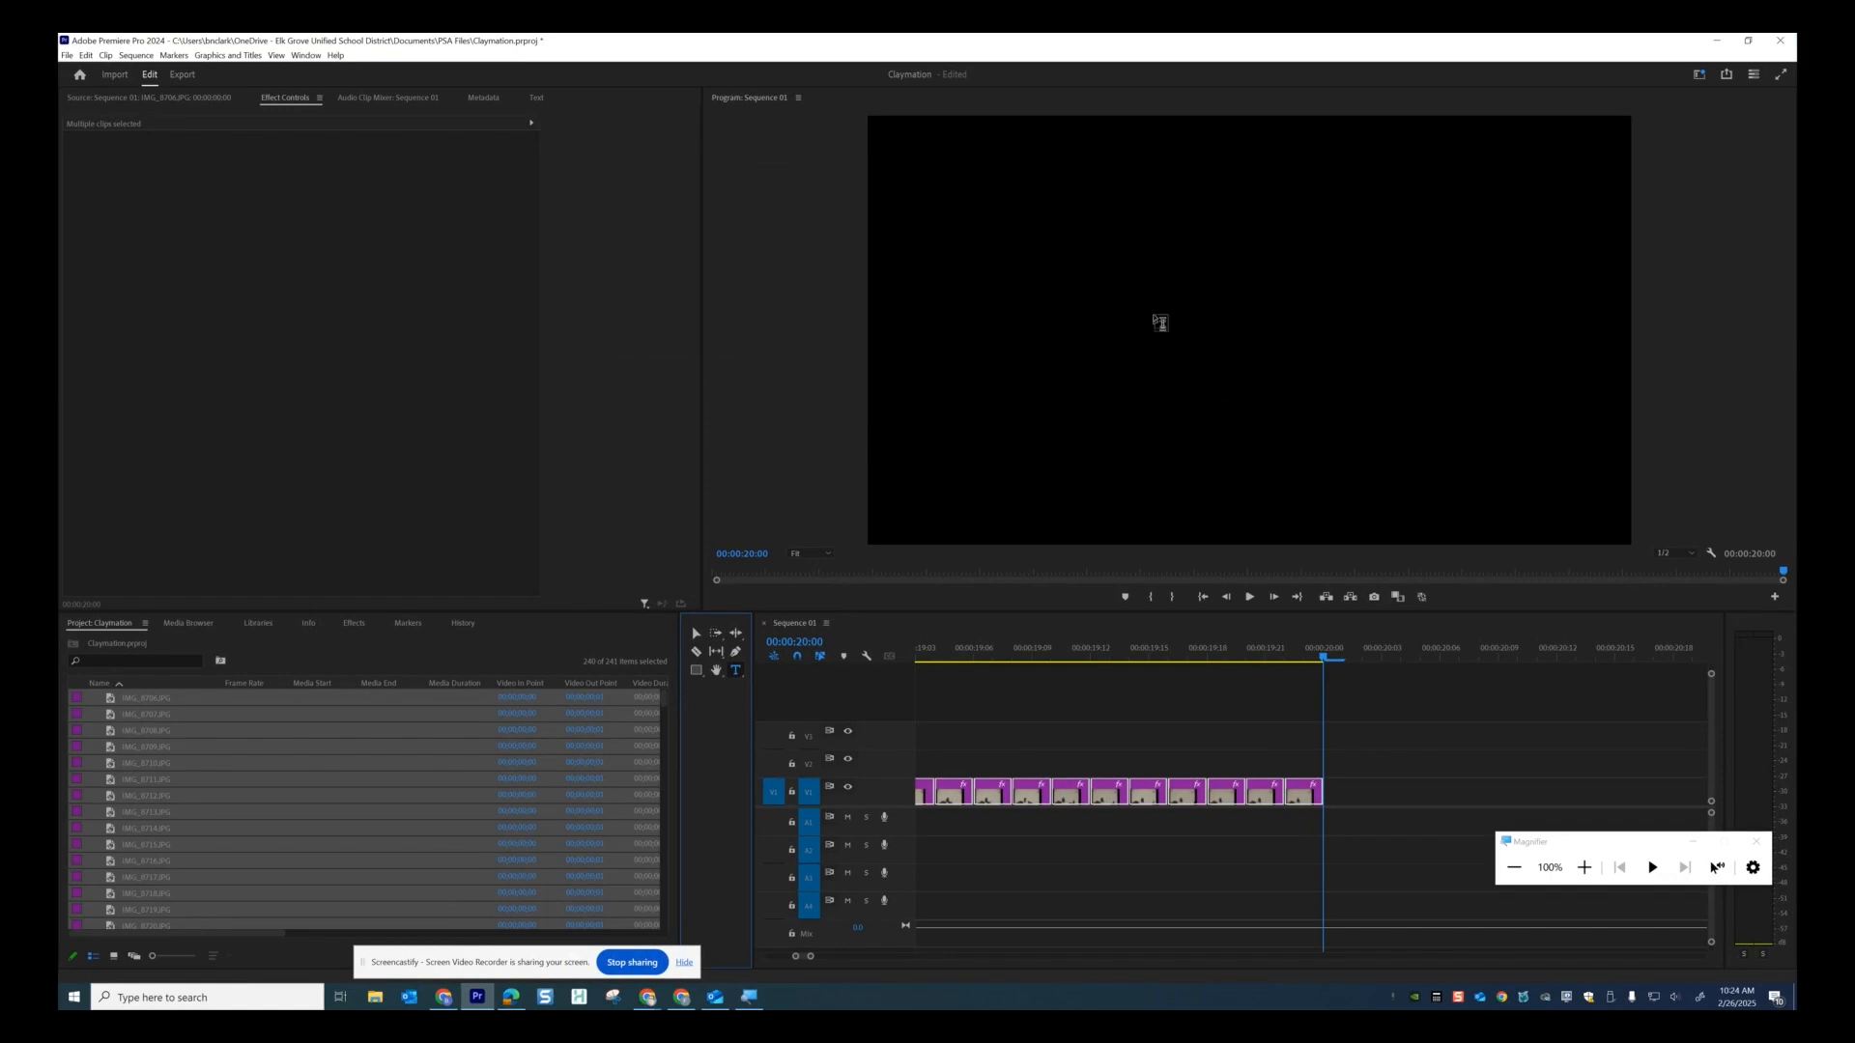
pyautogui.click(1160, 290)
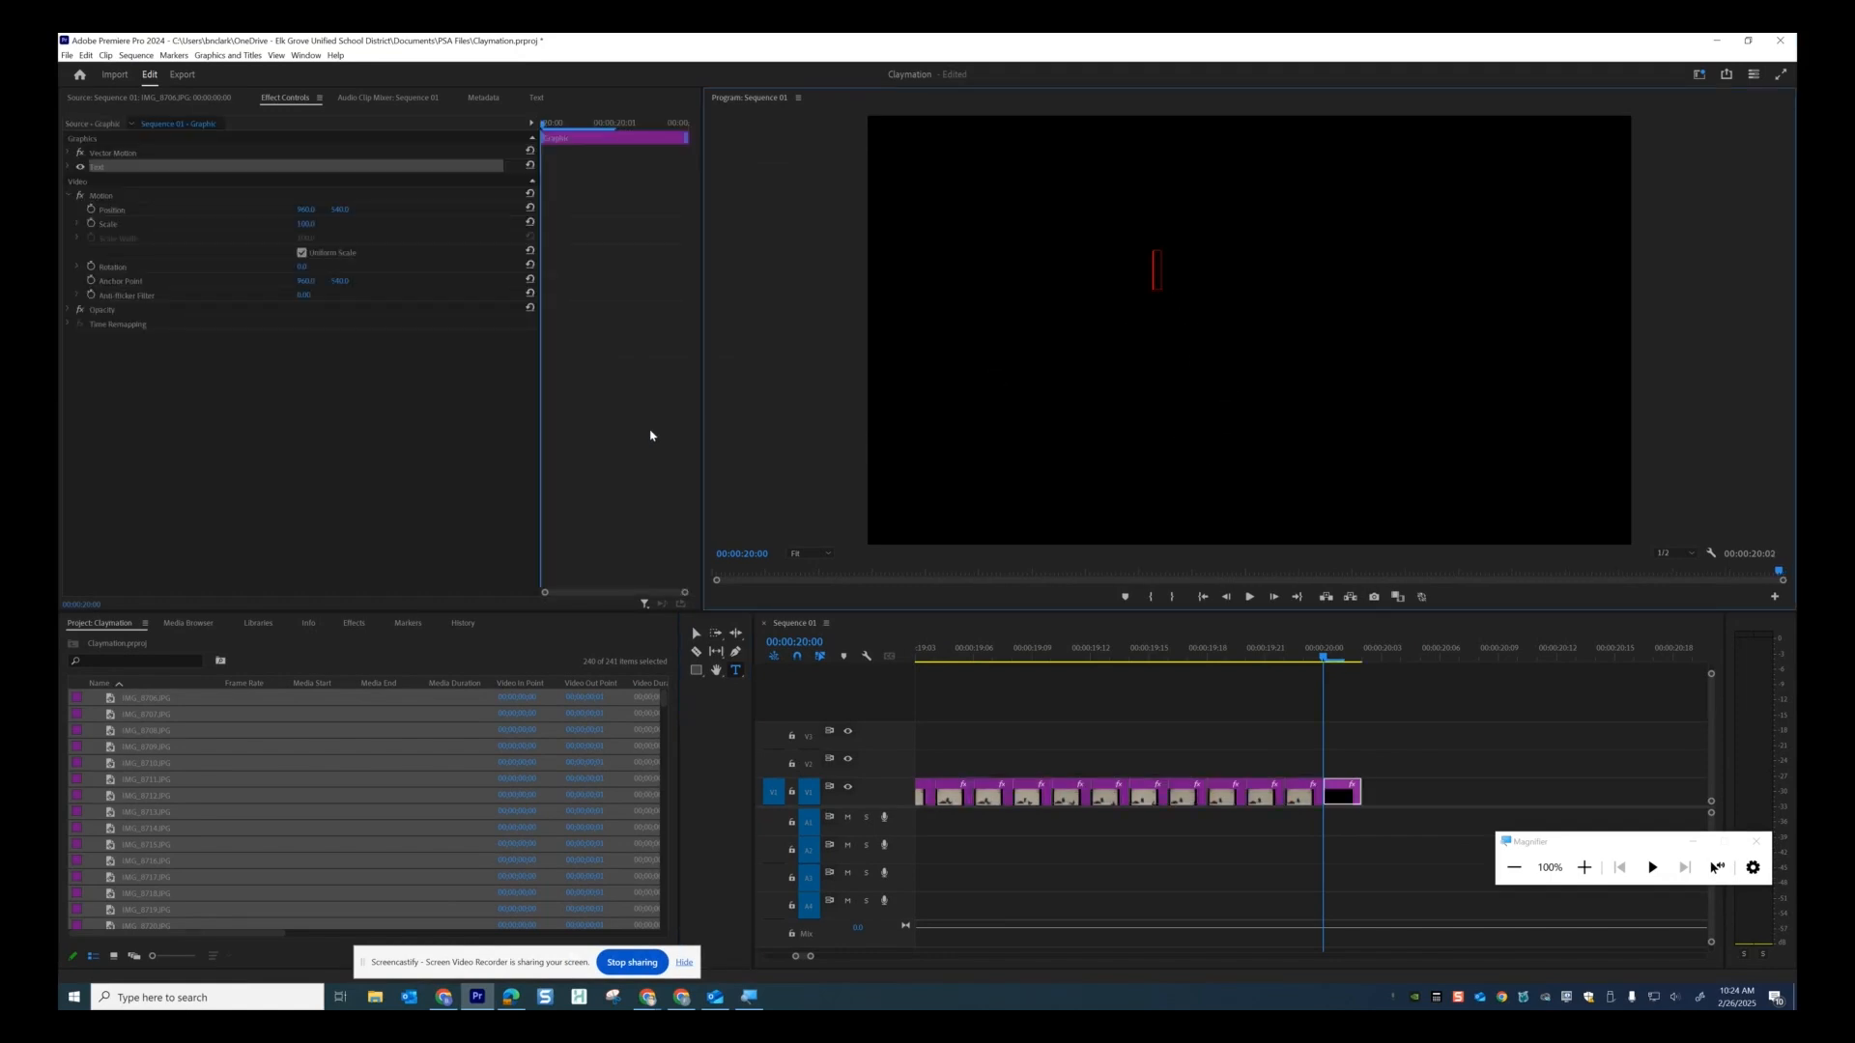
pyautogui.write('Anima')
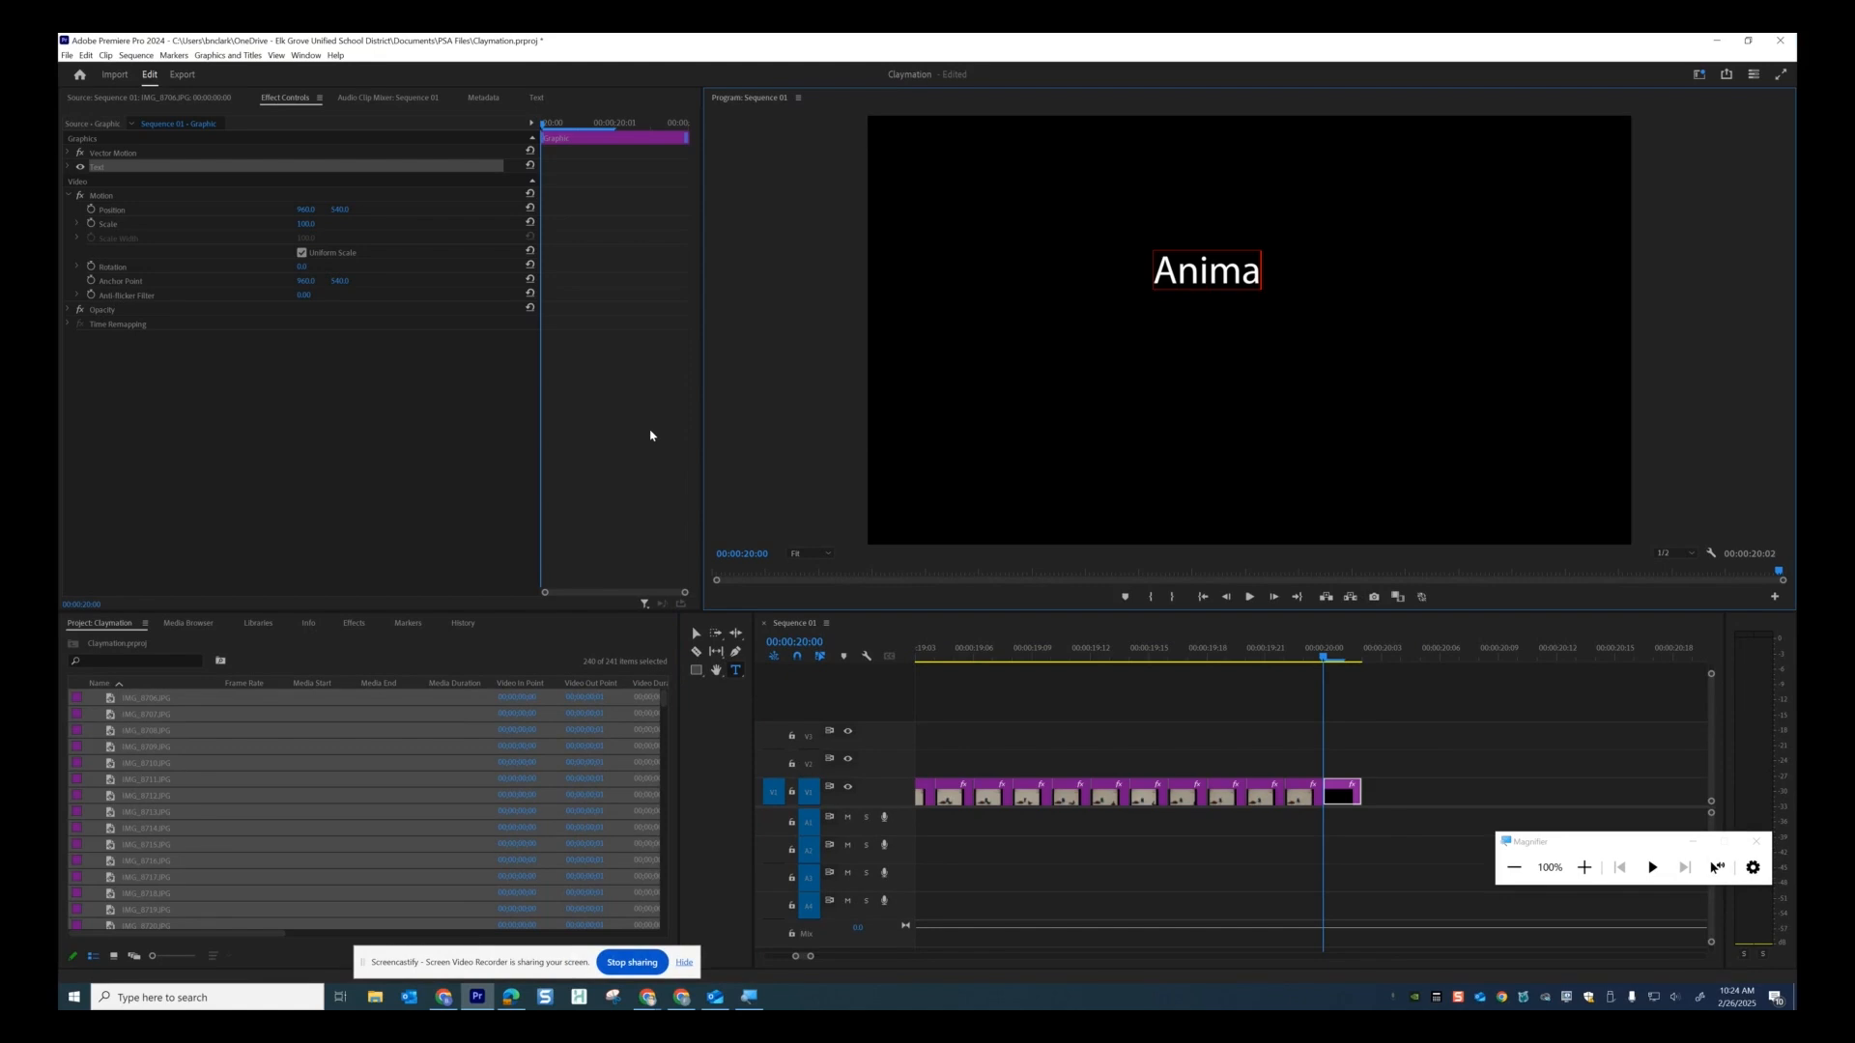
pyautogui.write('ted BY')
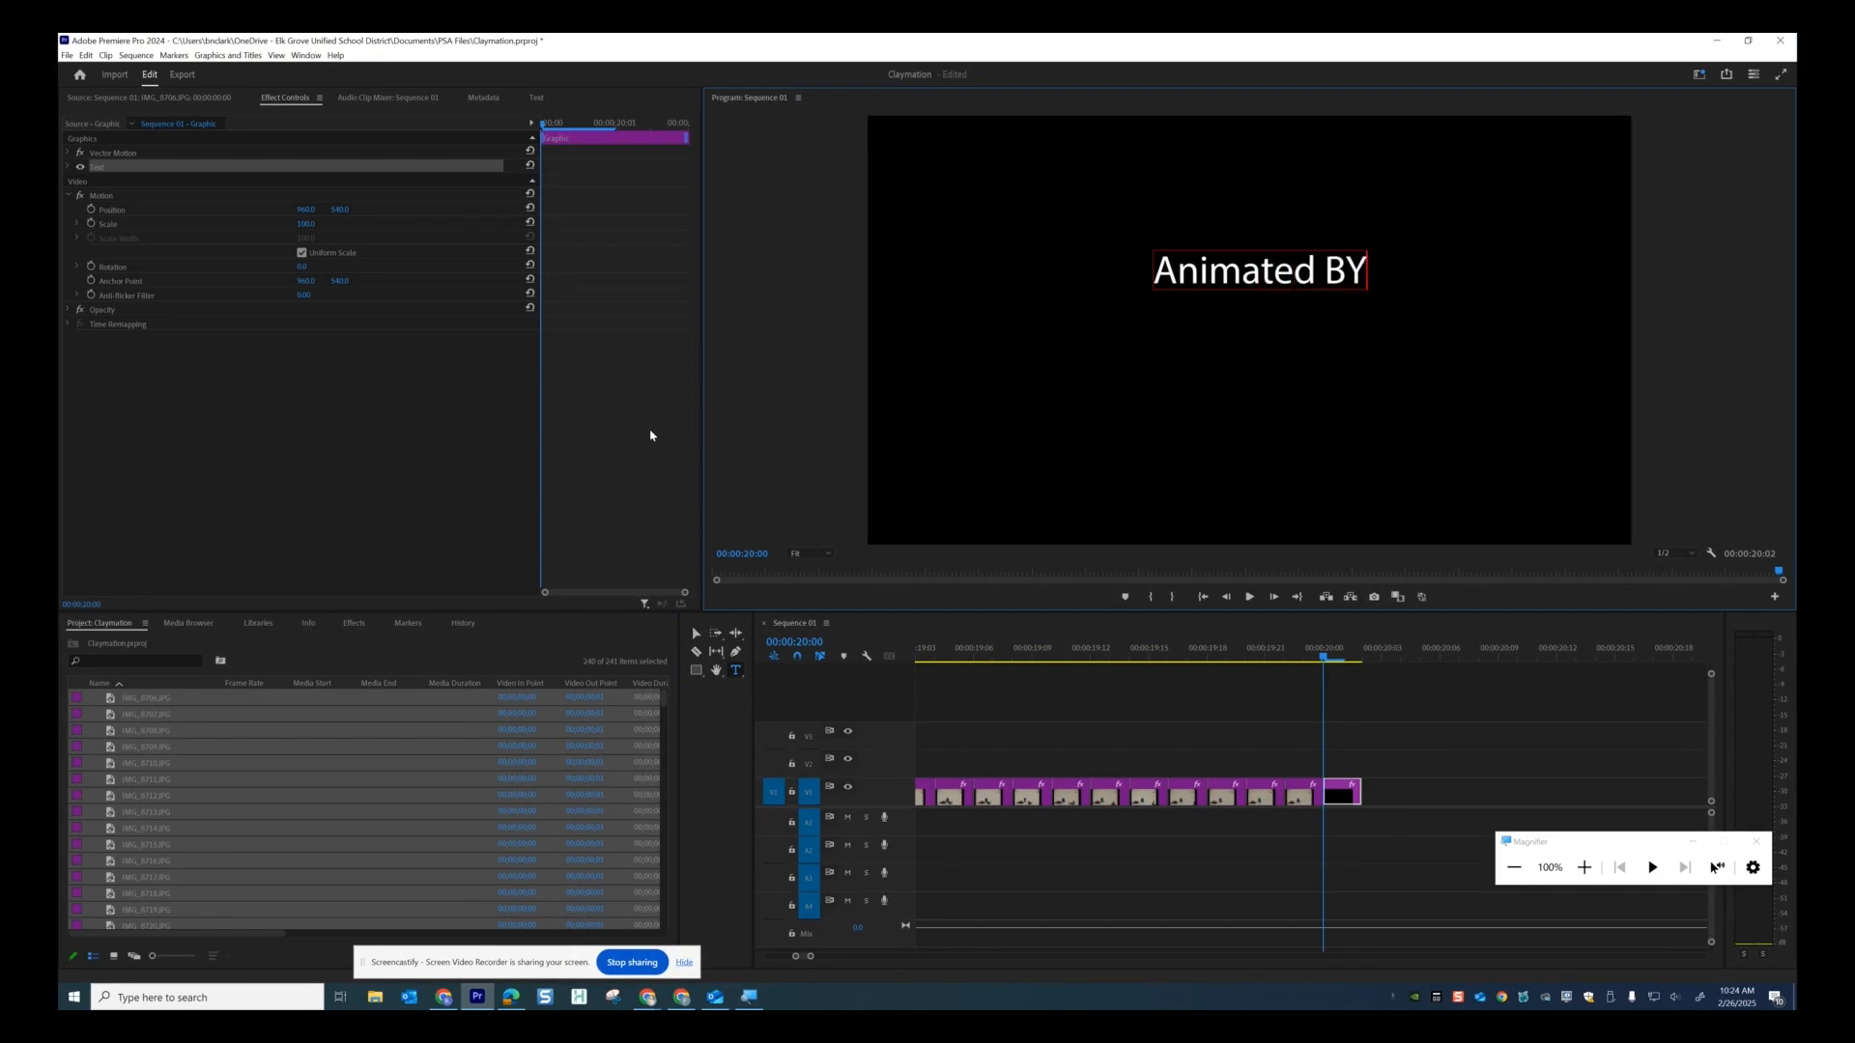
pyautogui.press('BackSpace')
pyautogui.write('y')
pyautogui.press('Return')
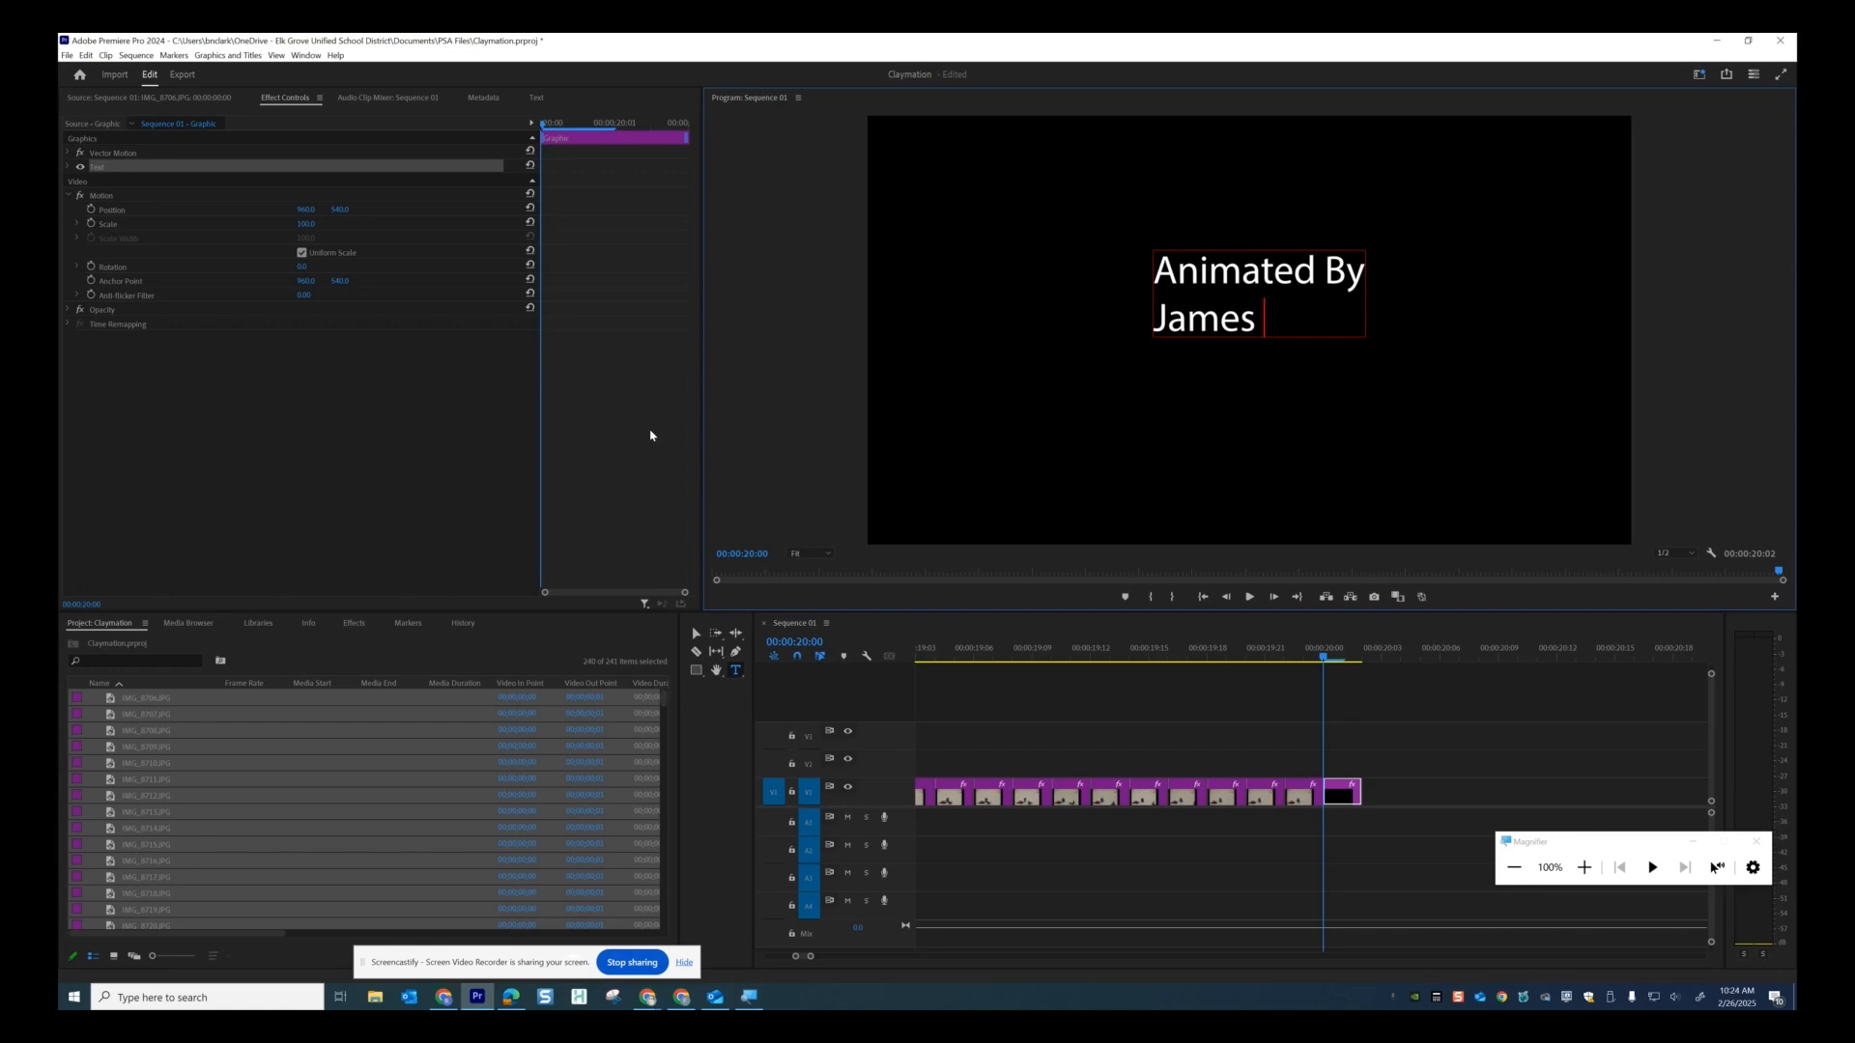
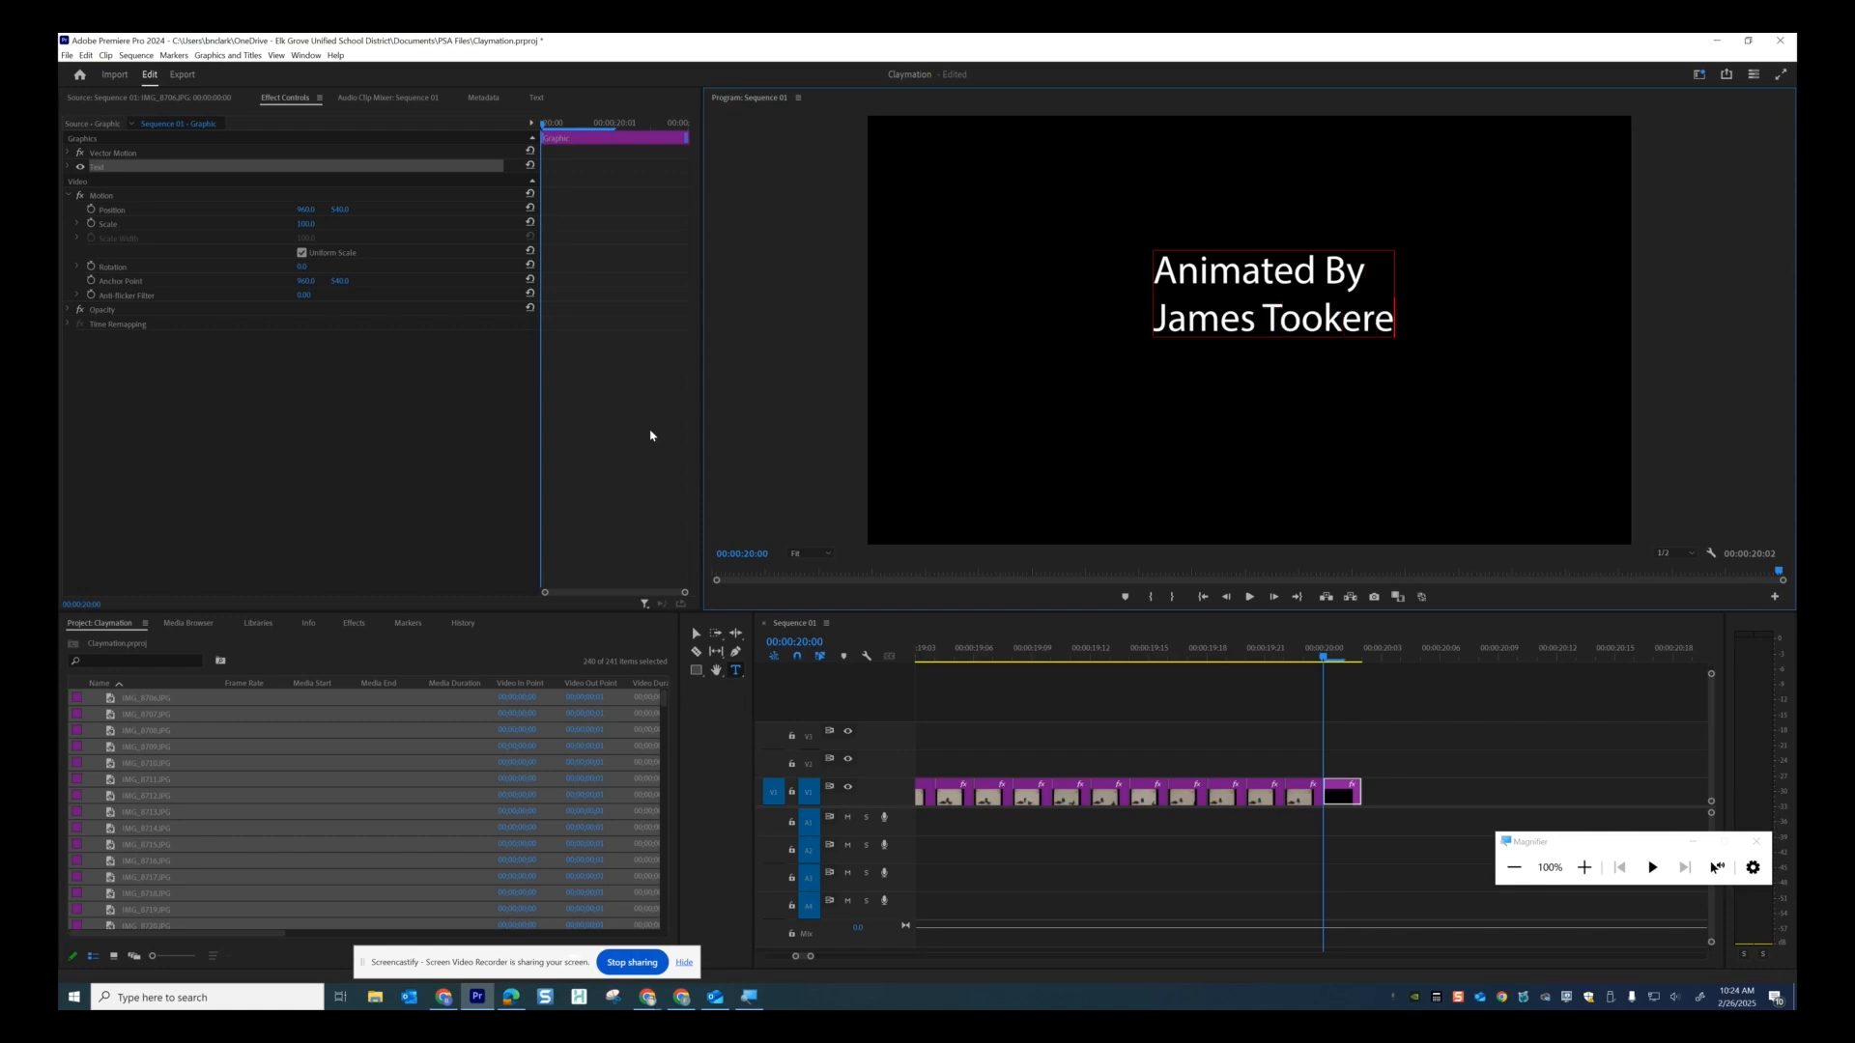
# Type the two animators' names on the second and third lines of the title.
pyautogui.press('Return')
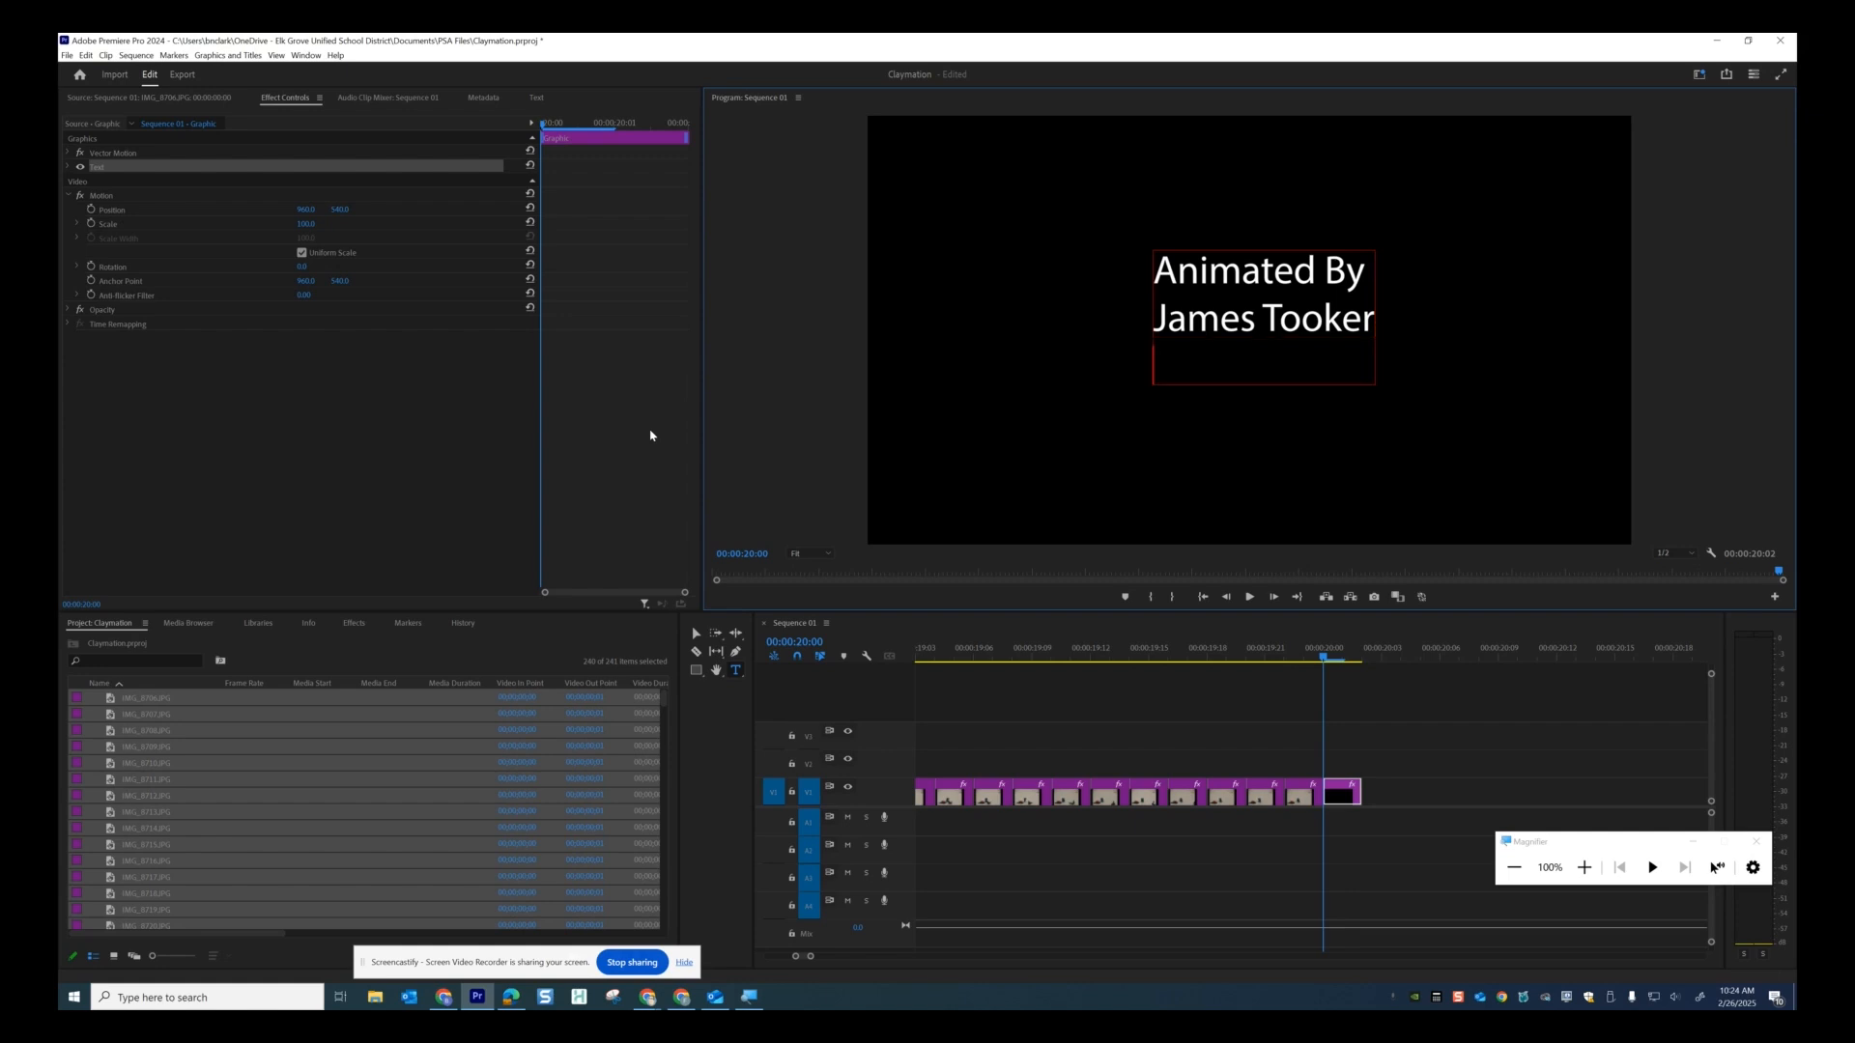
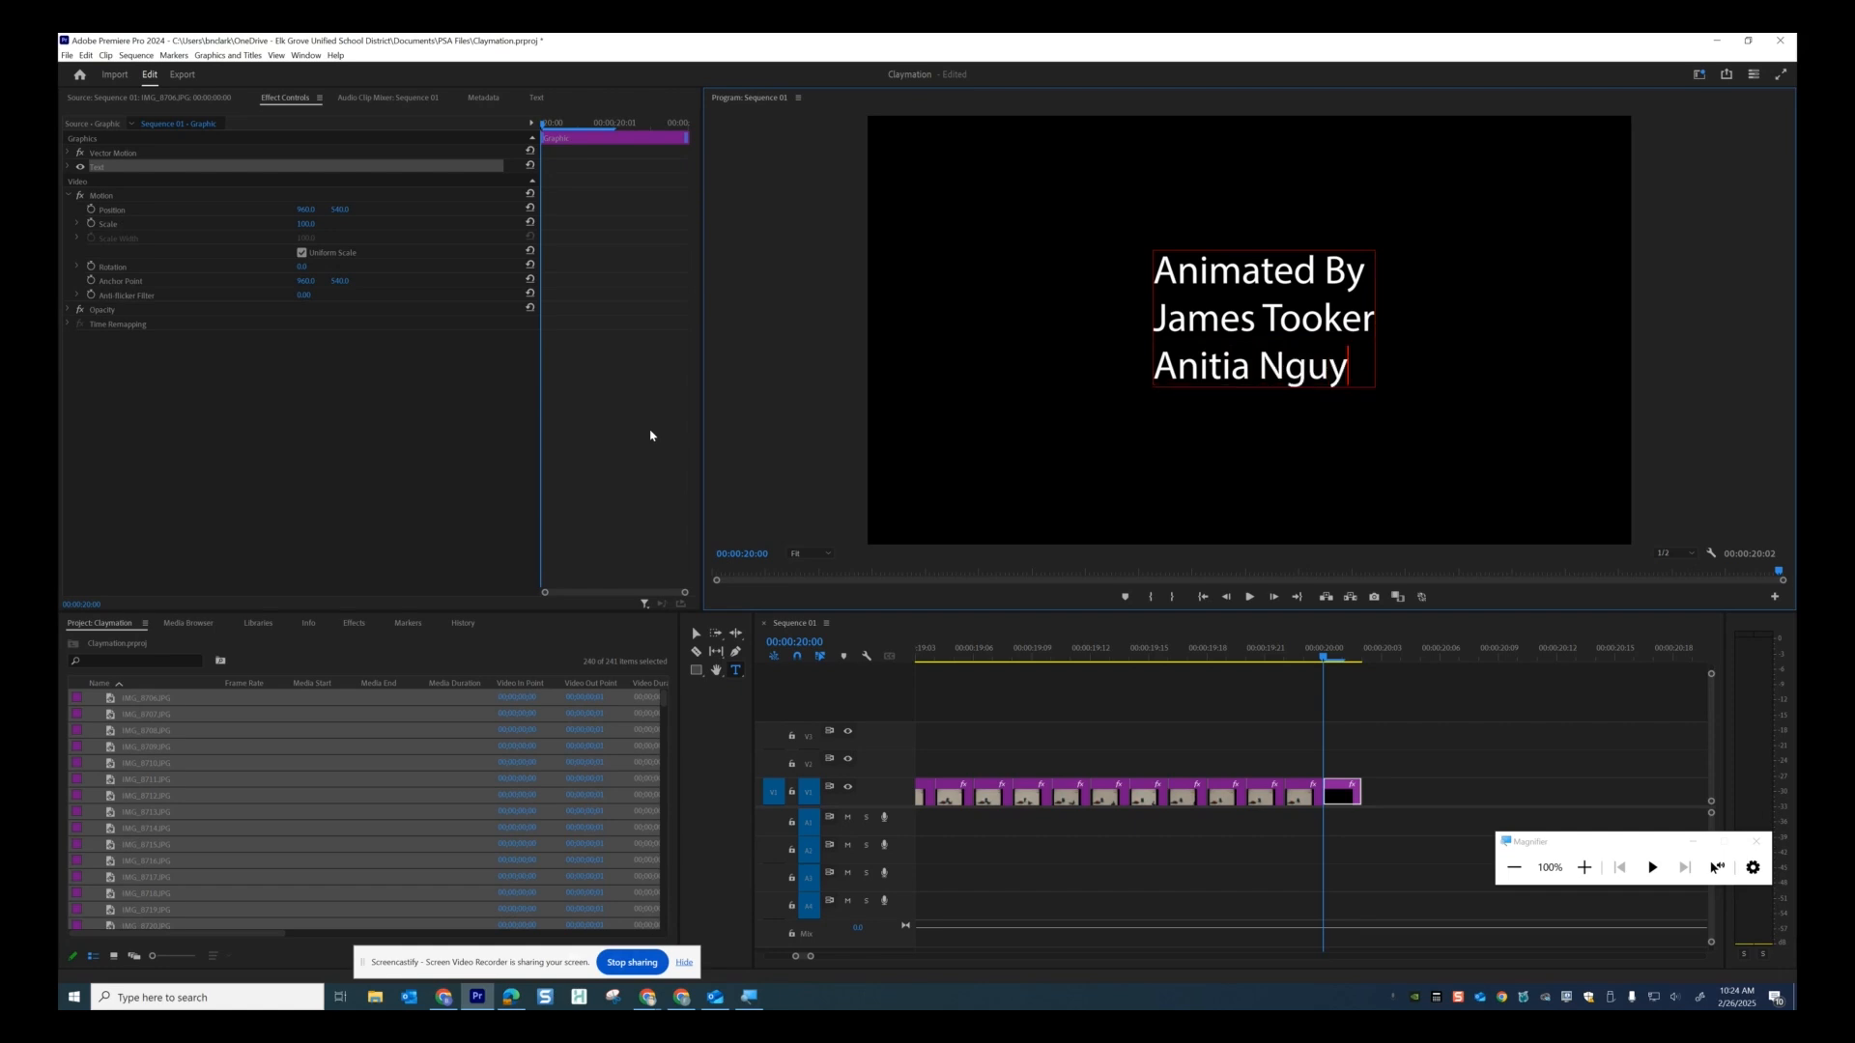
# Nudge the credits title slightly right and down, then scrub back to the claymation frames.
pyautogui.click(696, 633)
pyautogui.moveTo(1219, 348)
pyautogui.mouseDown()
pyautogui.moveTo(1257, 355)
pyautogui.moveTo(1253, 380)
pyautogui.moveTo(1231, 360)
pyautogui.mouseUp()
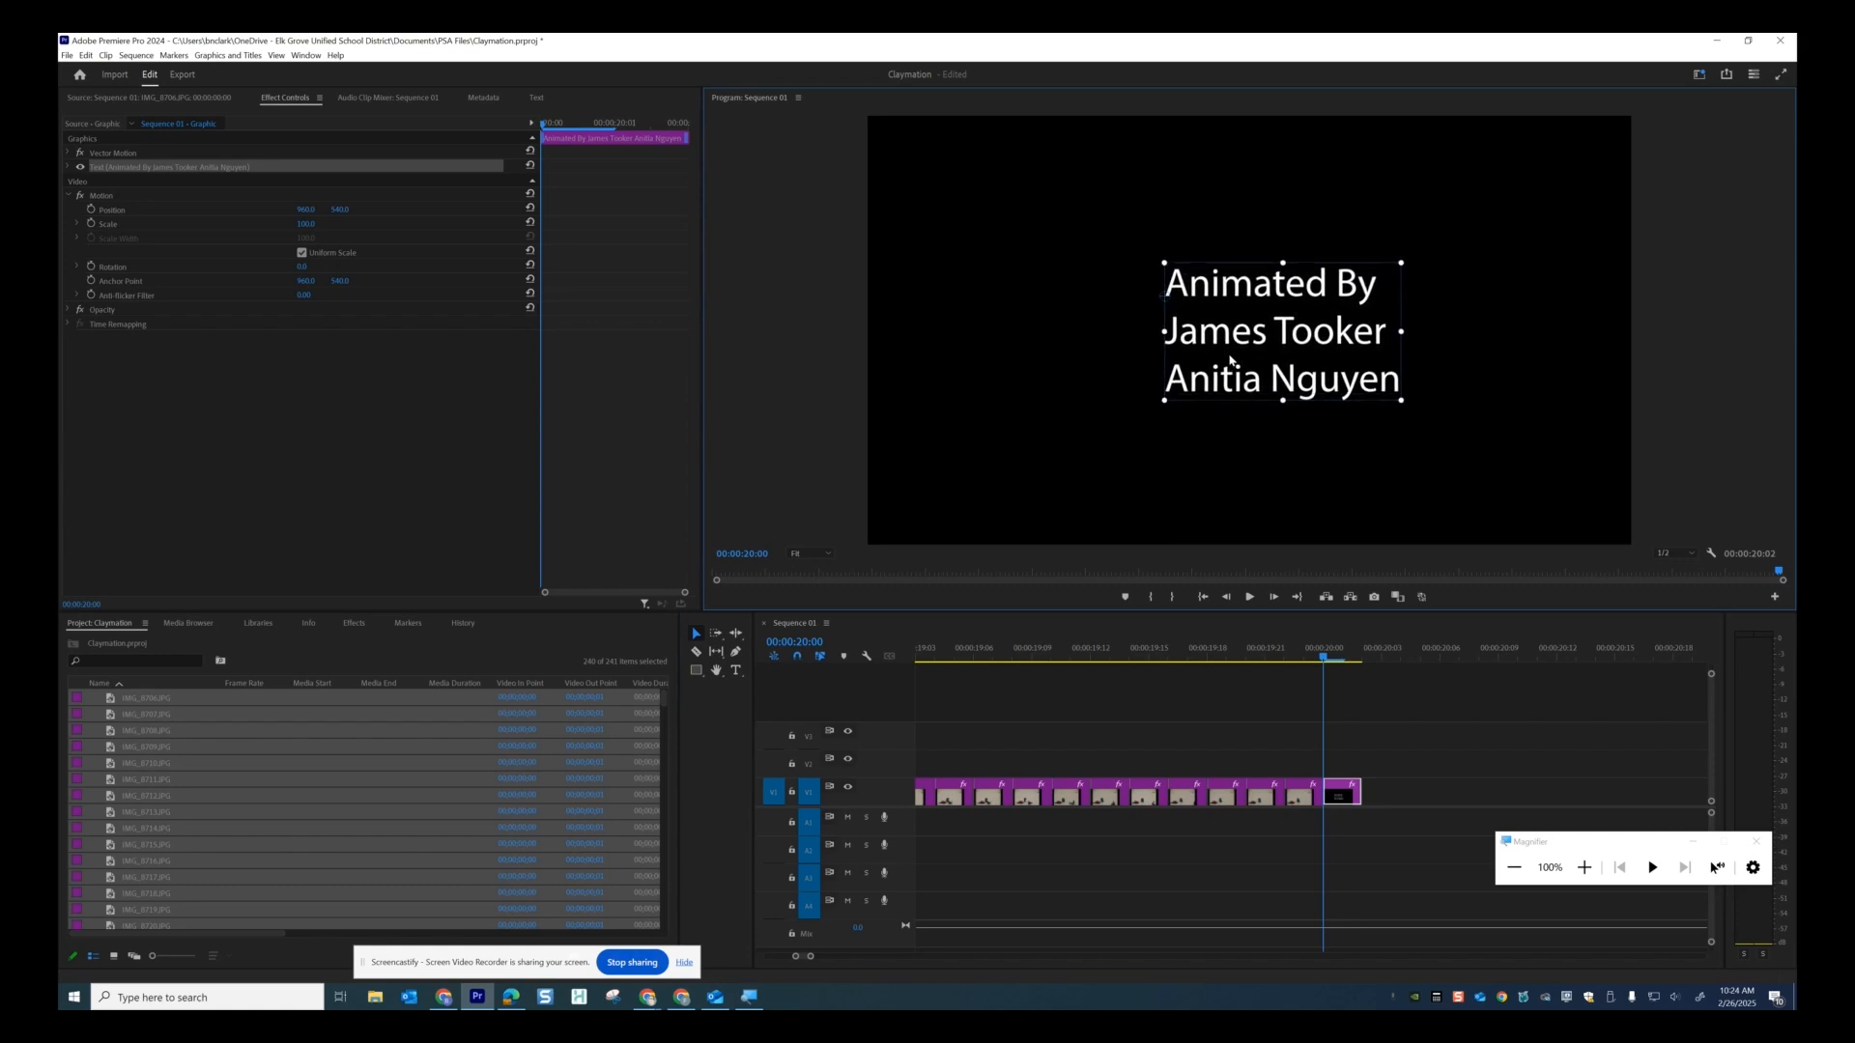
pyautogui.moveTo(1324, 663); pyautogui.dragTo(557, 639)
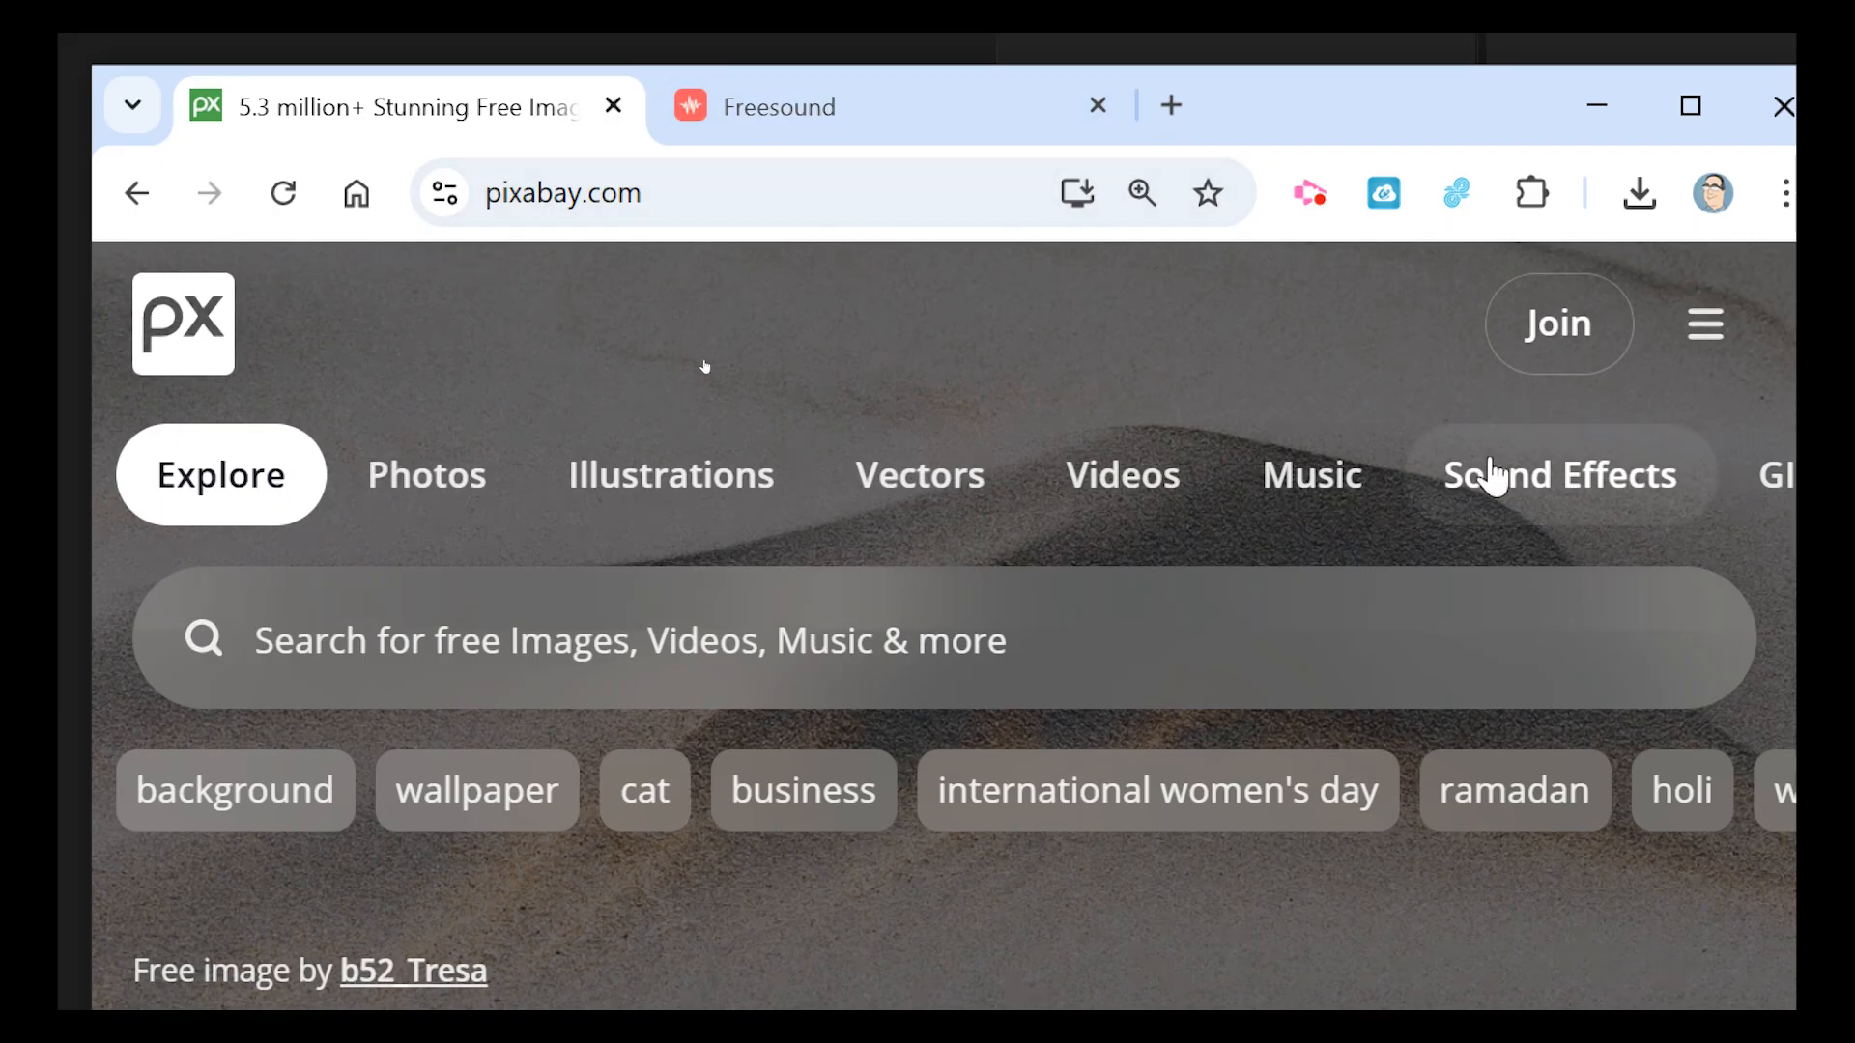
# Search Pixabay's music library for 'cinematic'.
pyautogui.click(1575, 478)
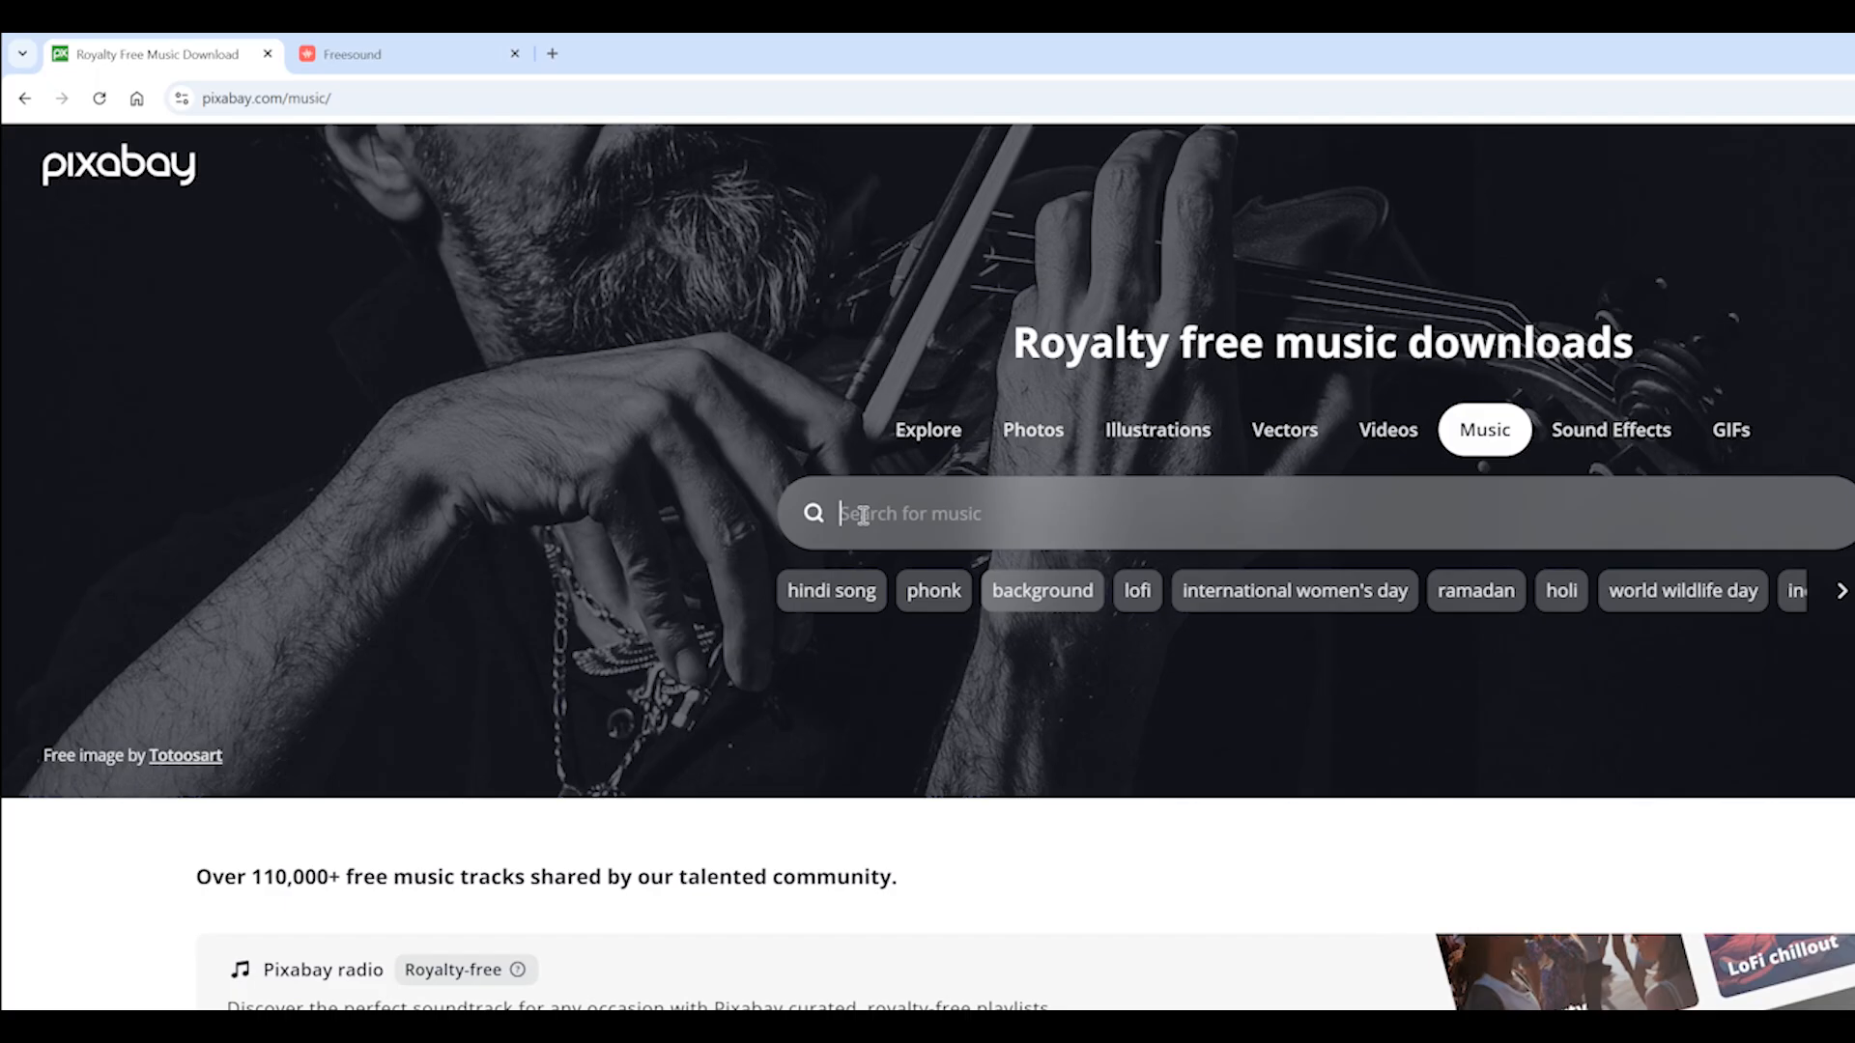
pyautogui.write('cinema')
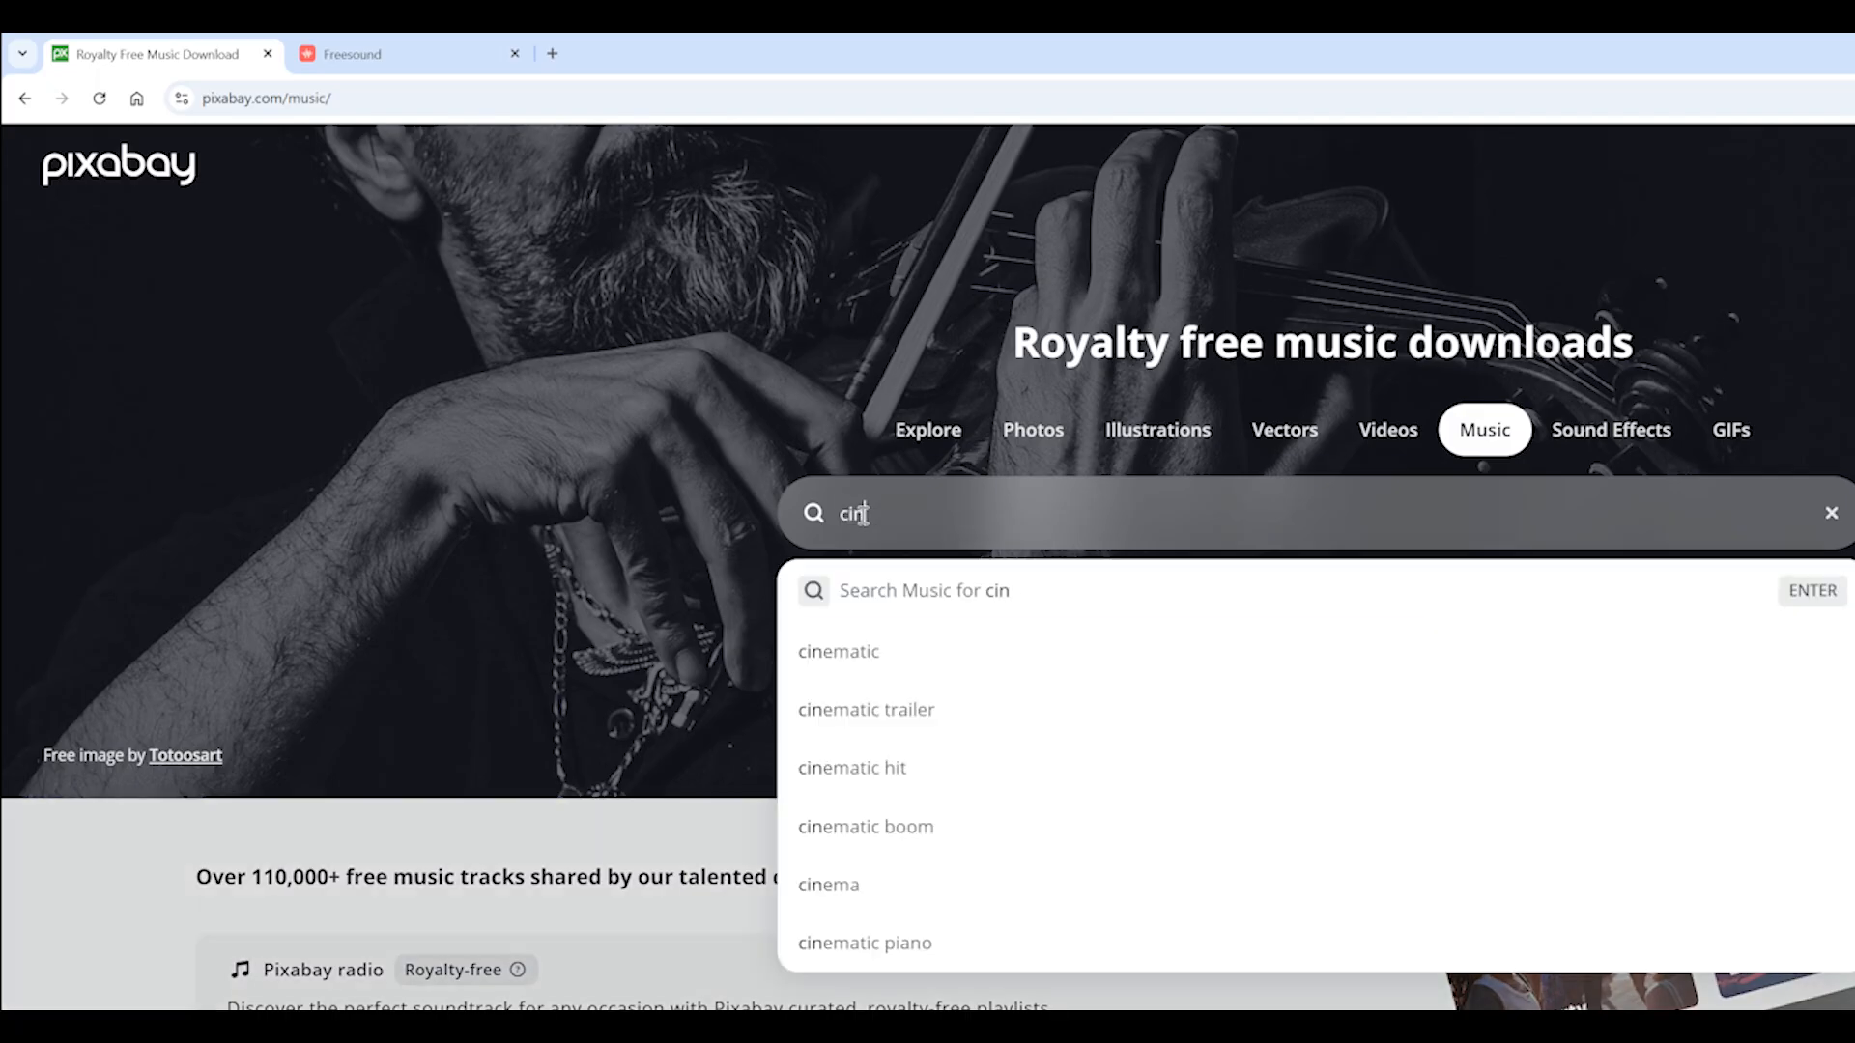
pyautogui.write('tic')
pyautogui.press('Return')
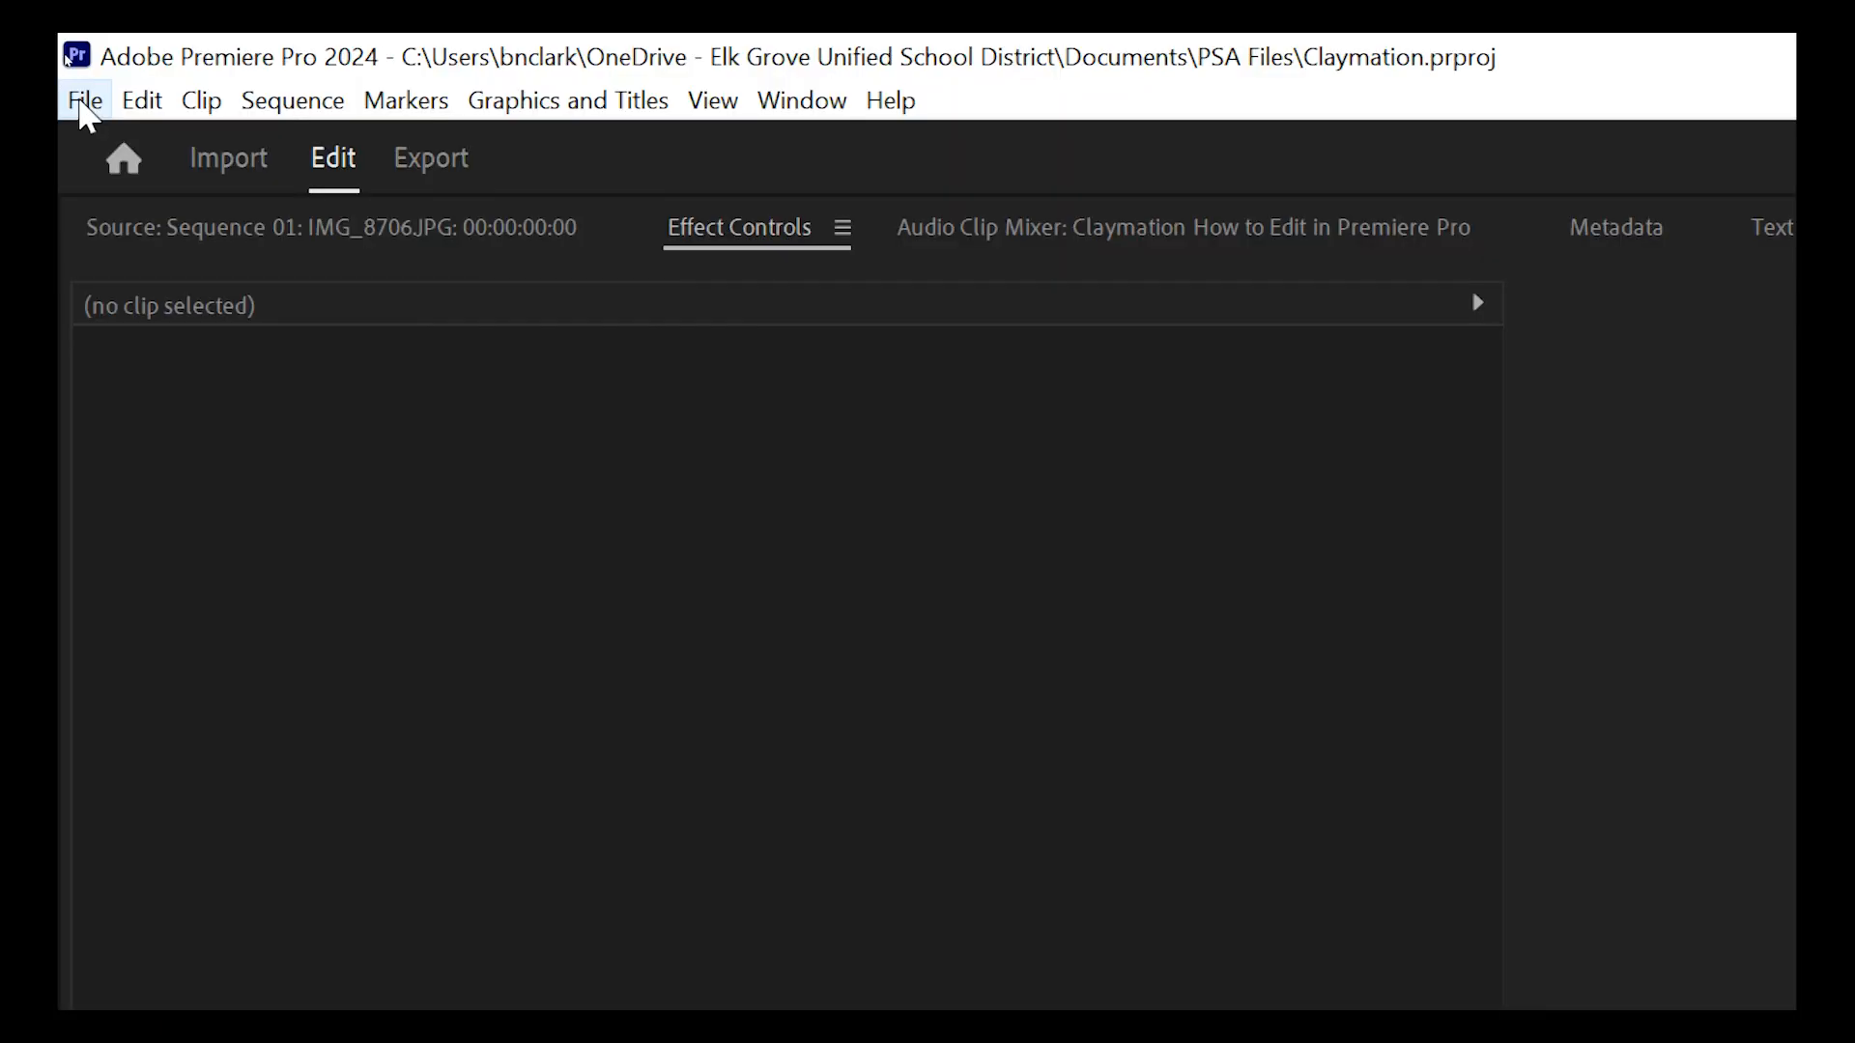
# Open Export Media and set the Claymation.mp4 output location to Downloads.
pyautogui.click(66, 55)
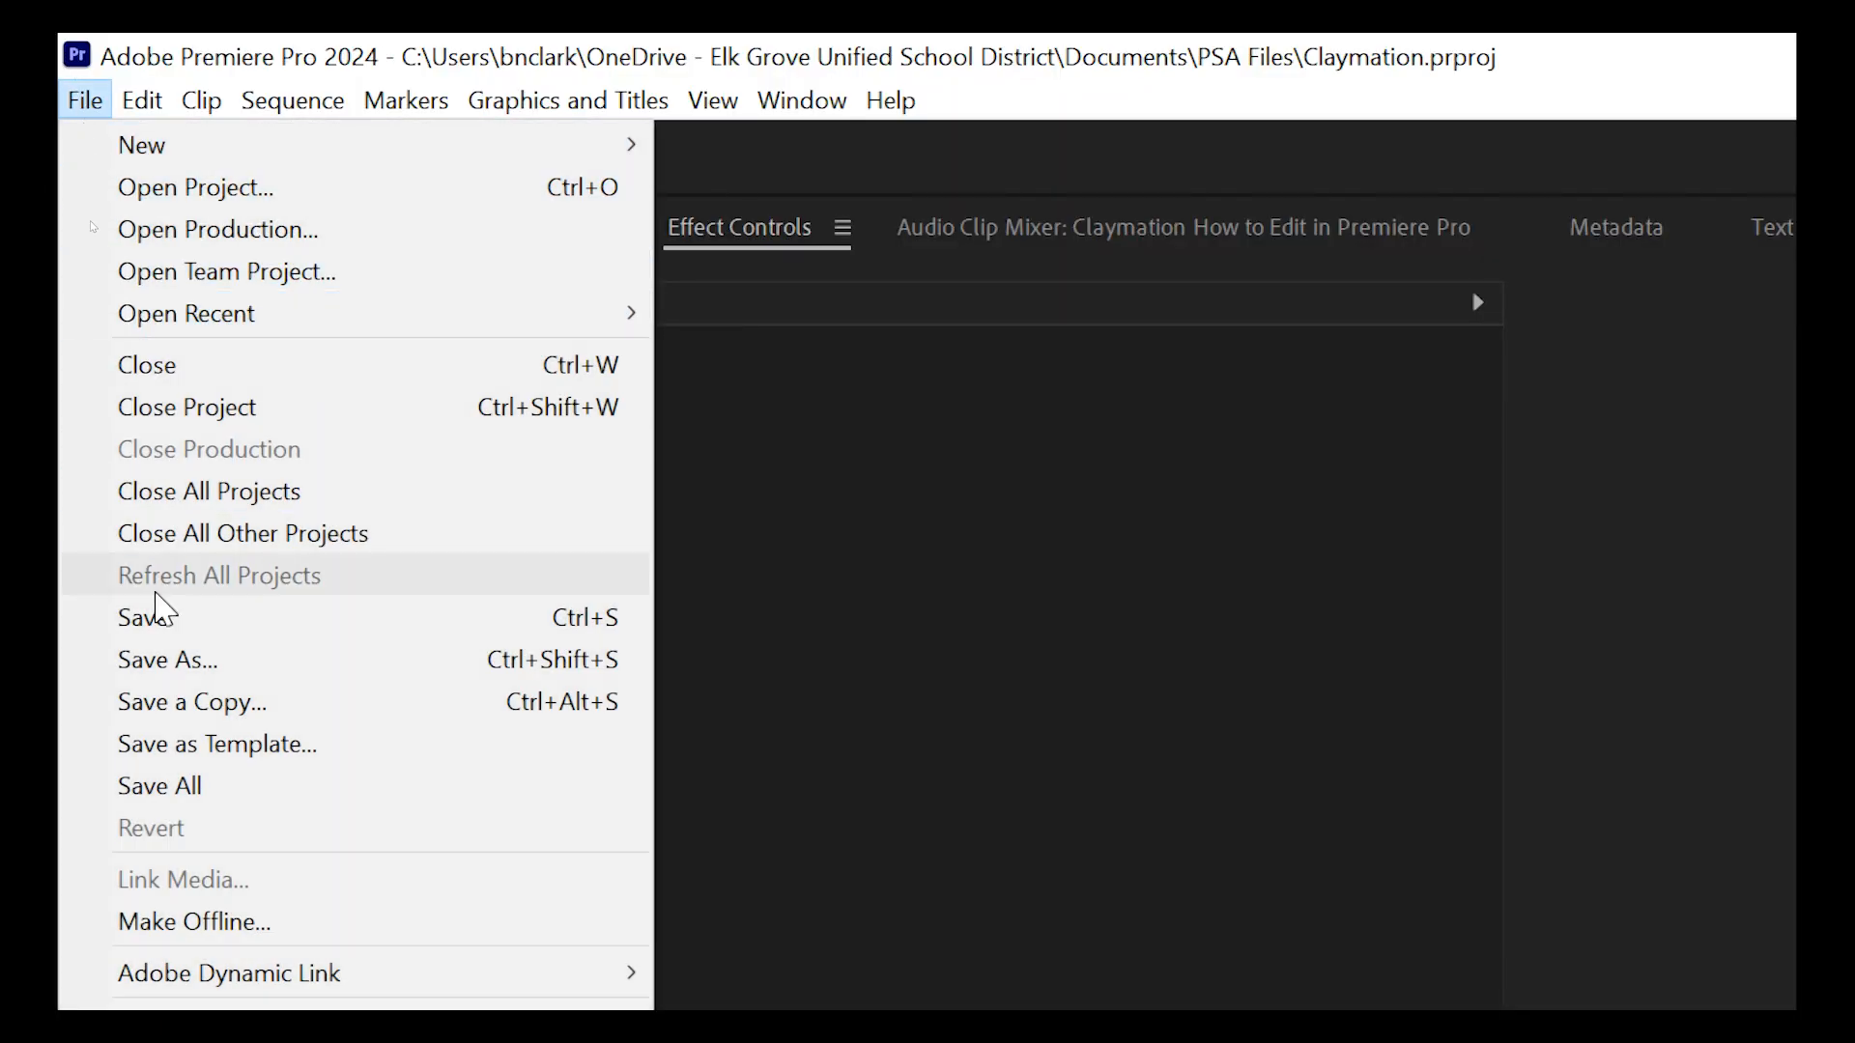
pyautogui.moveTo(154, 906)
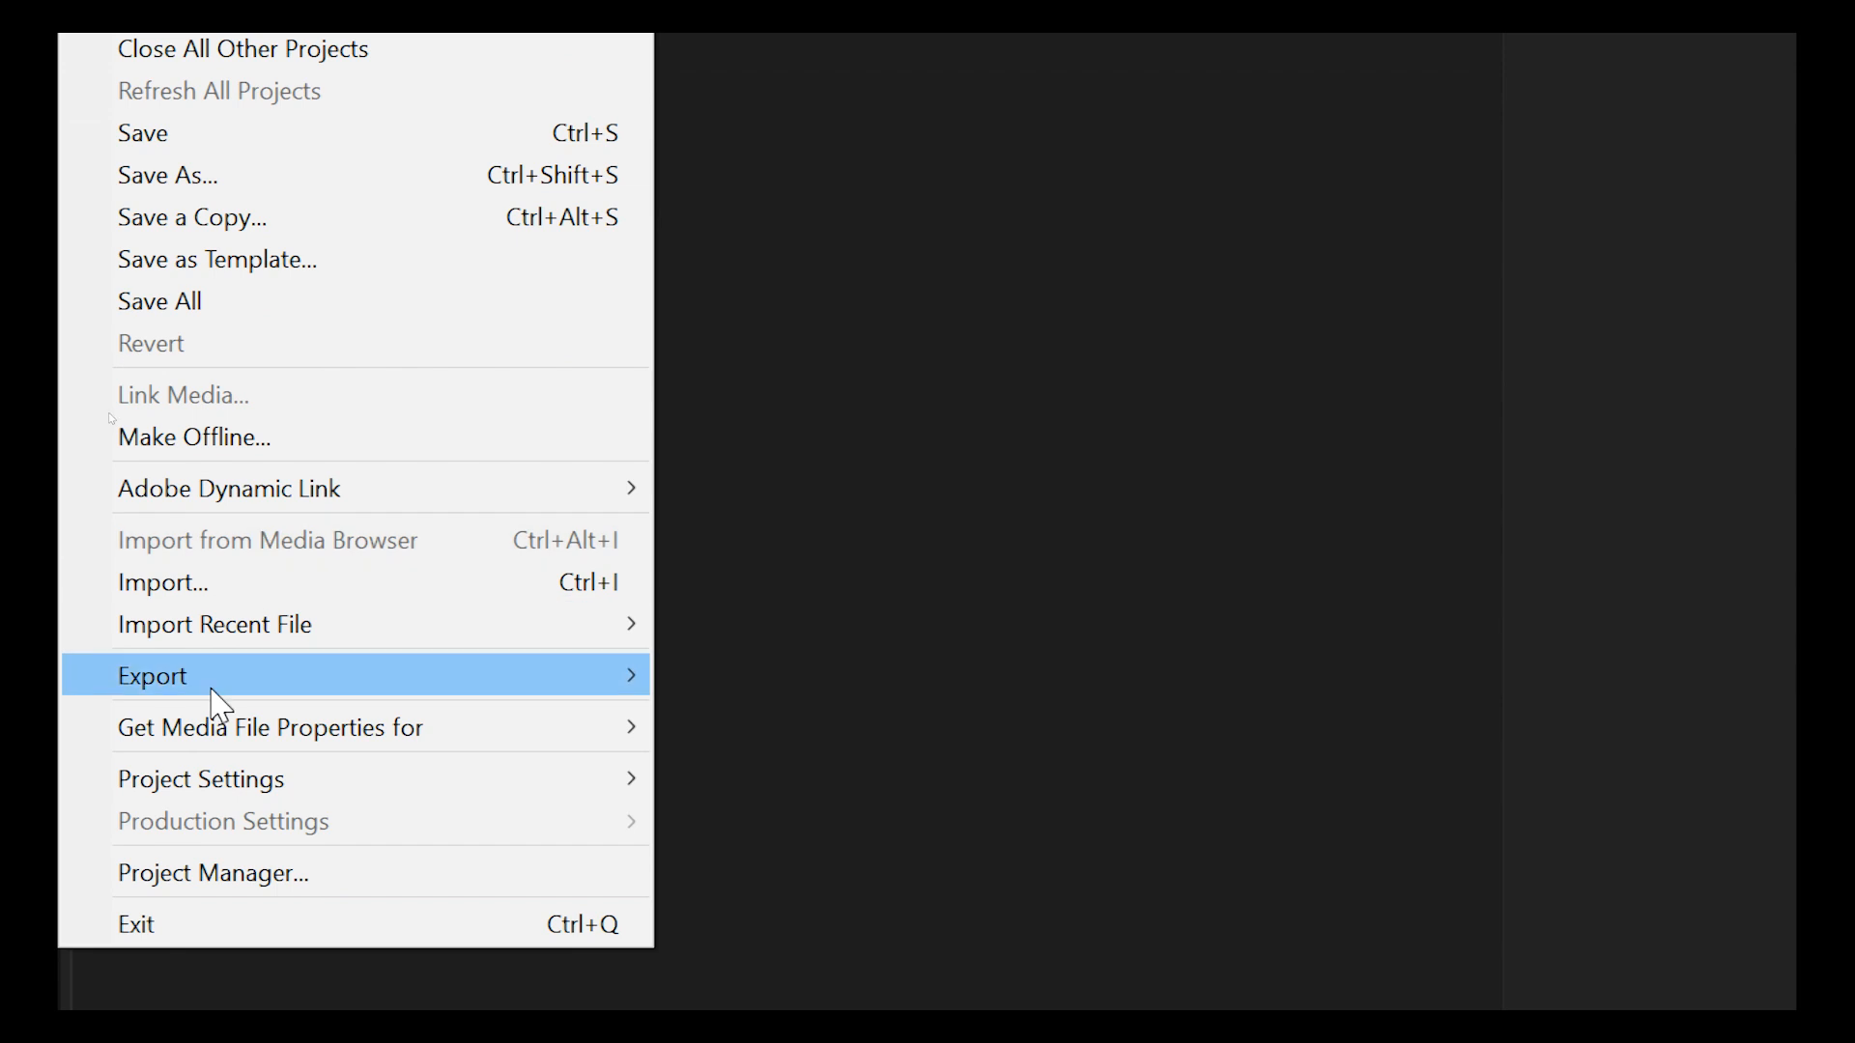
pyautogui.moveTo(214, 698)
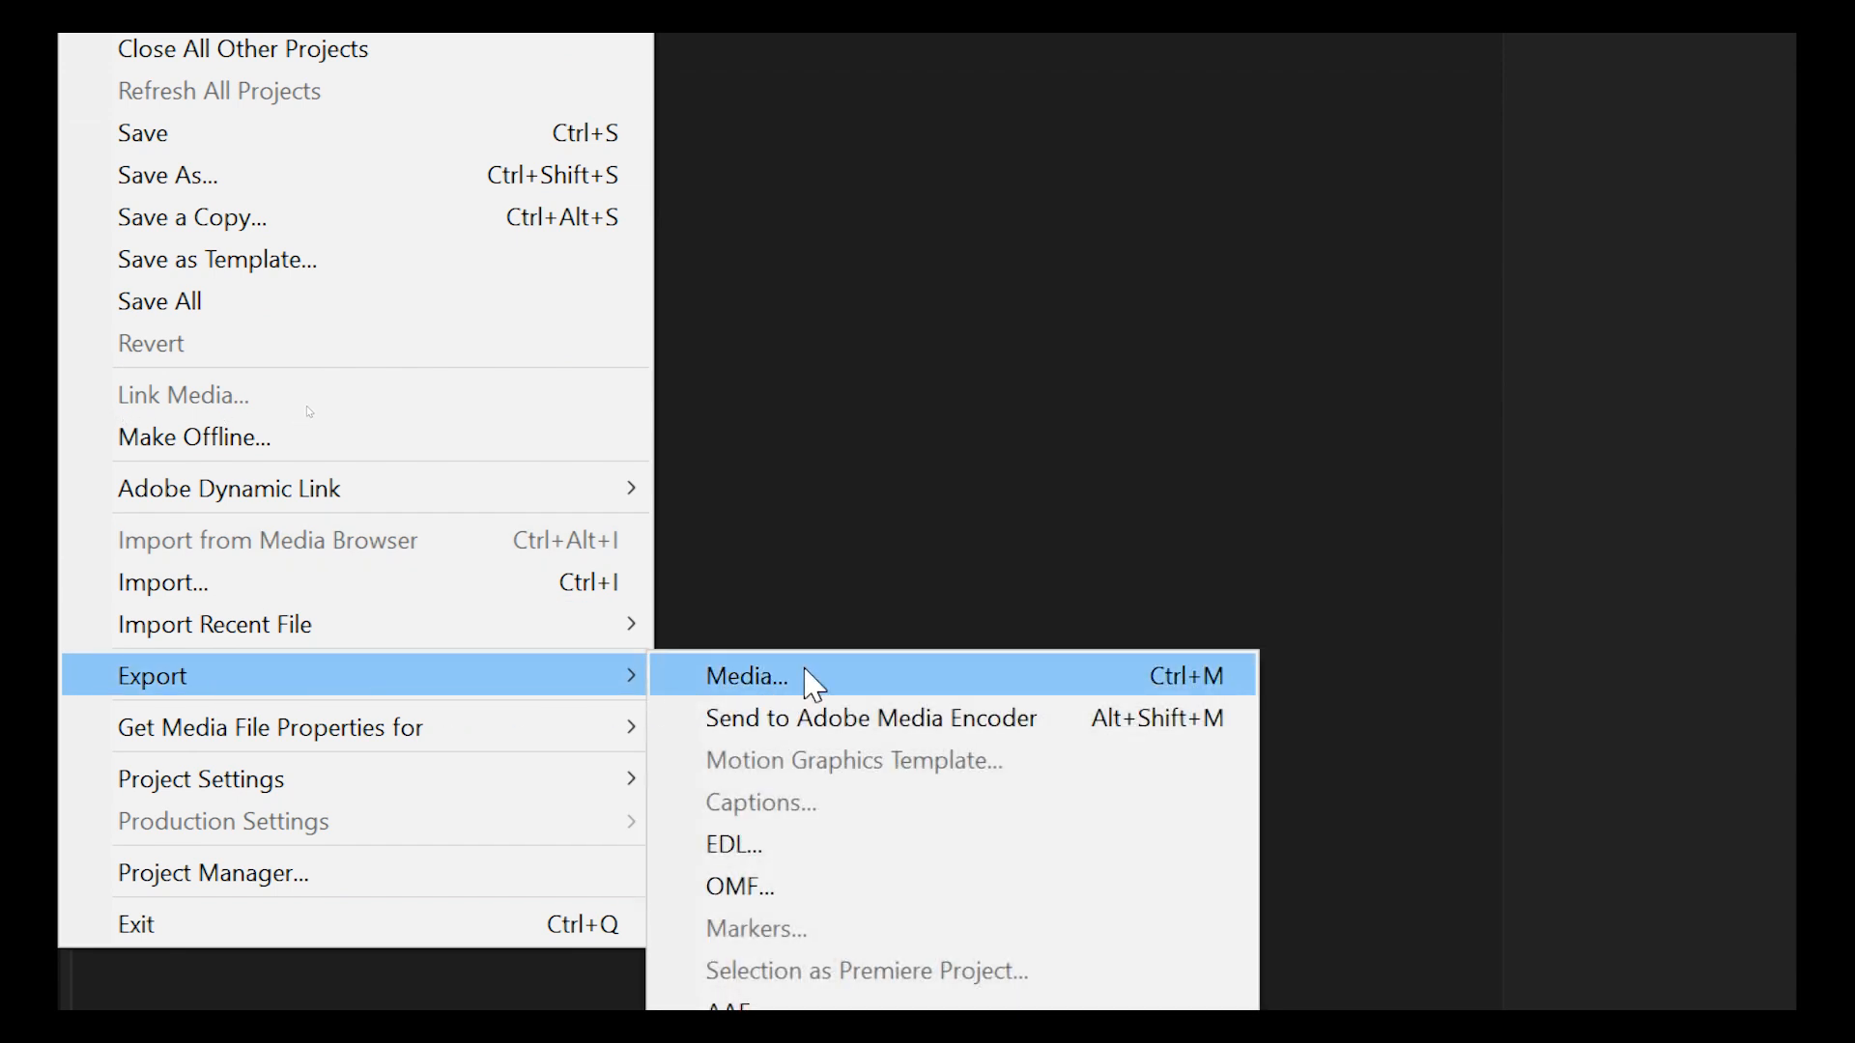
pyautogui.click(808, 674)
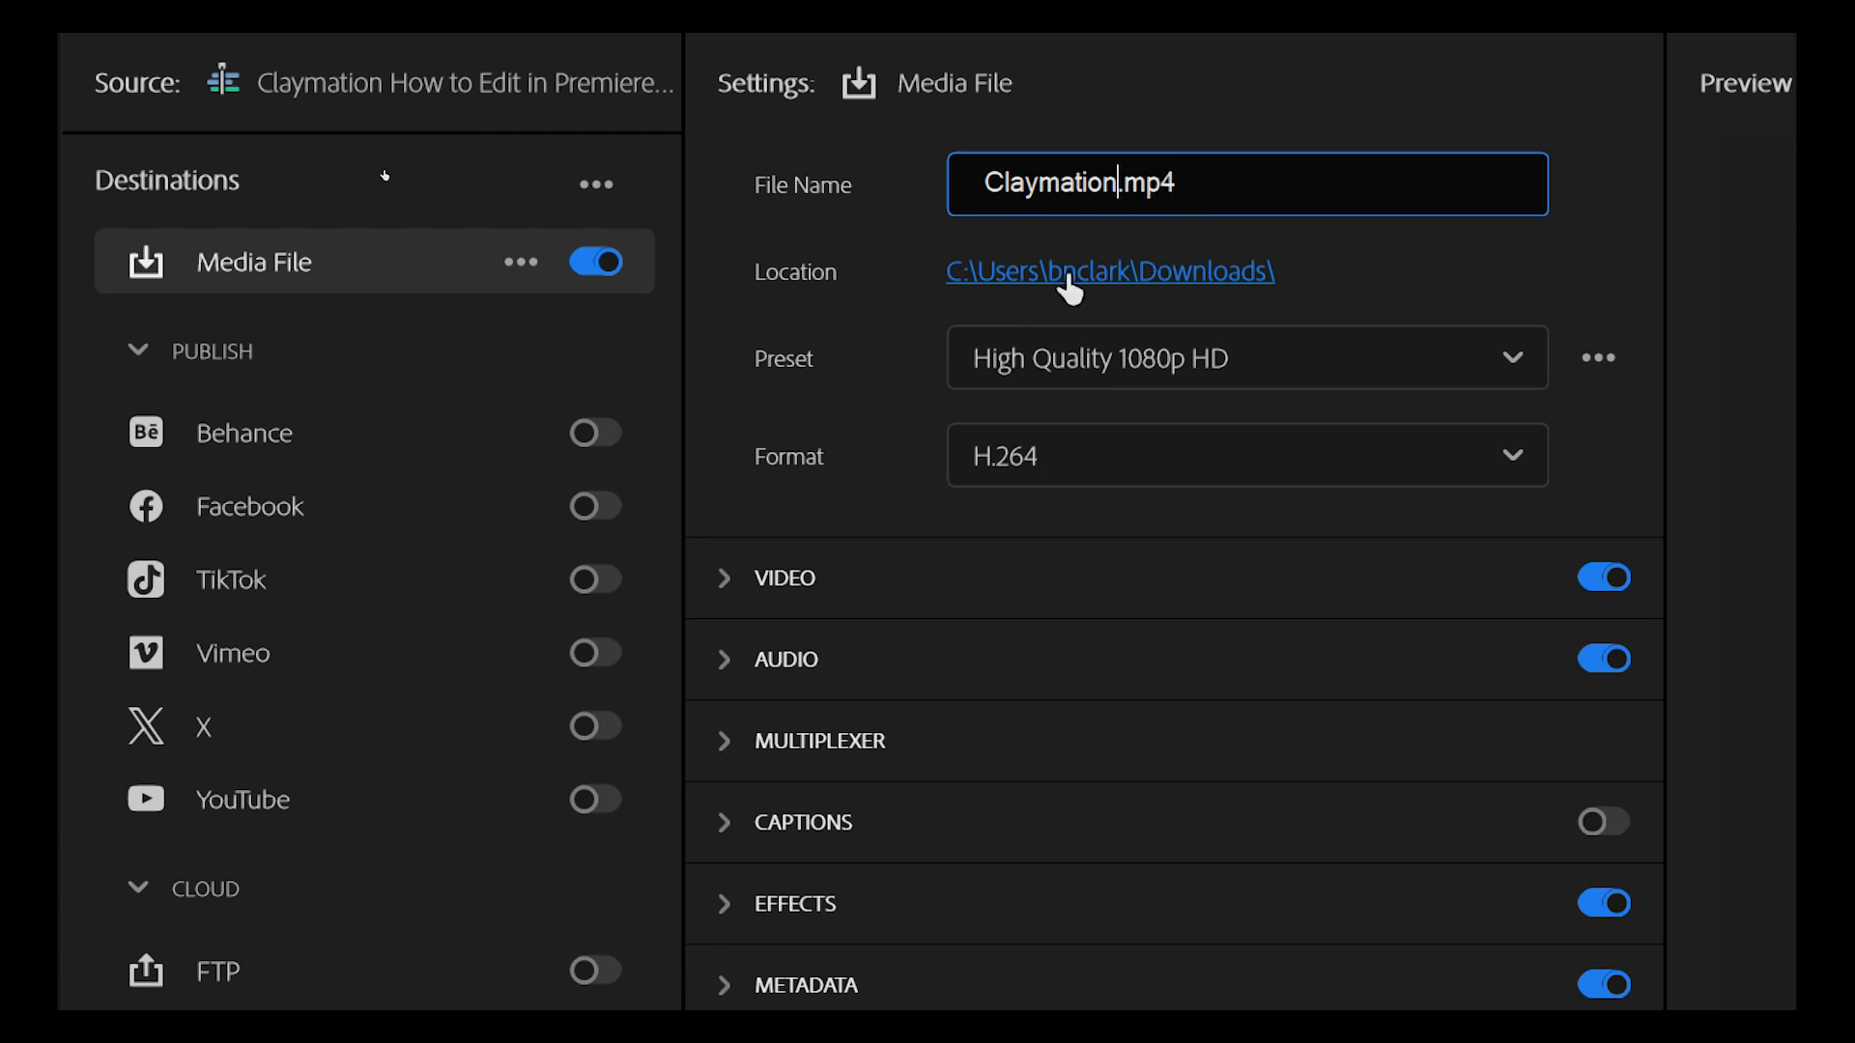
pyautogui.click(1118, 275)
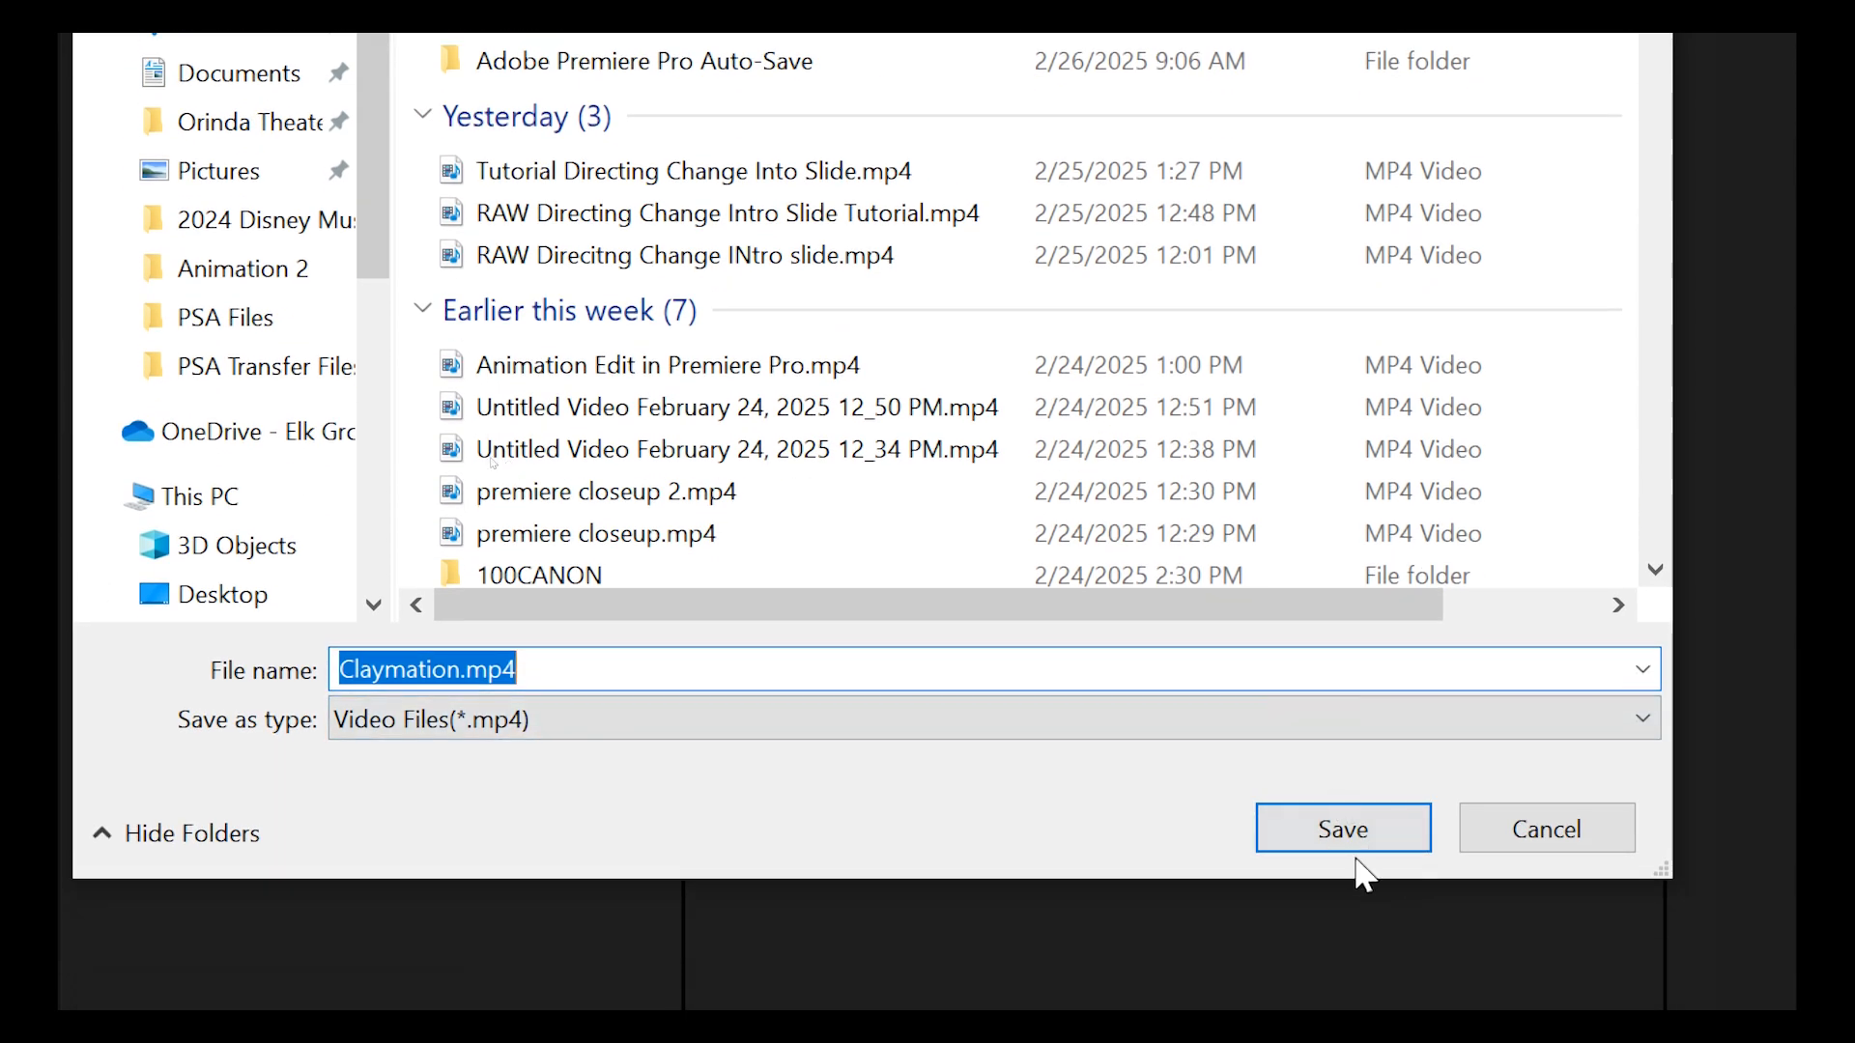
pyautogui.click(1342, 827)
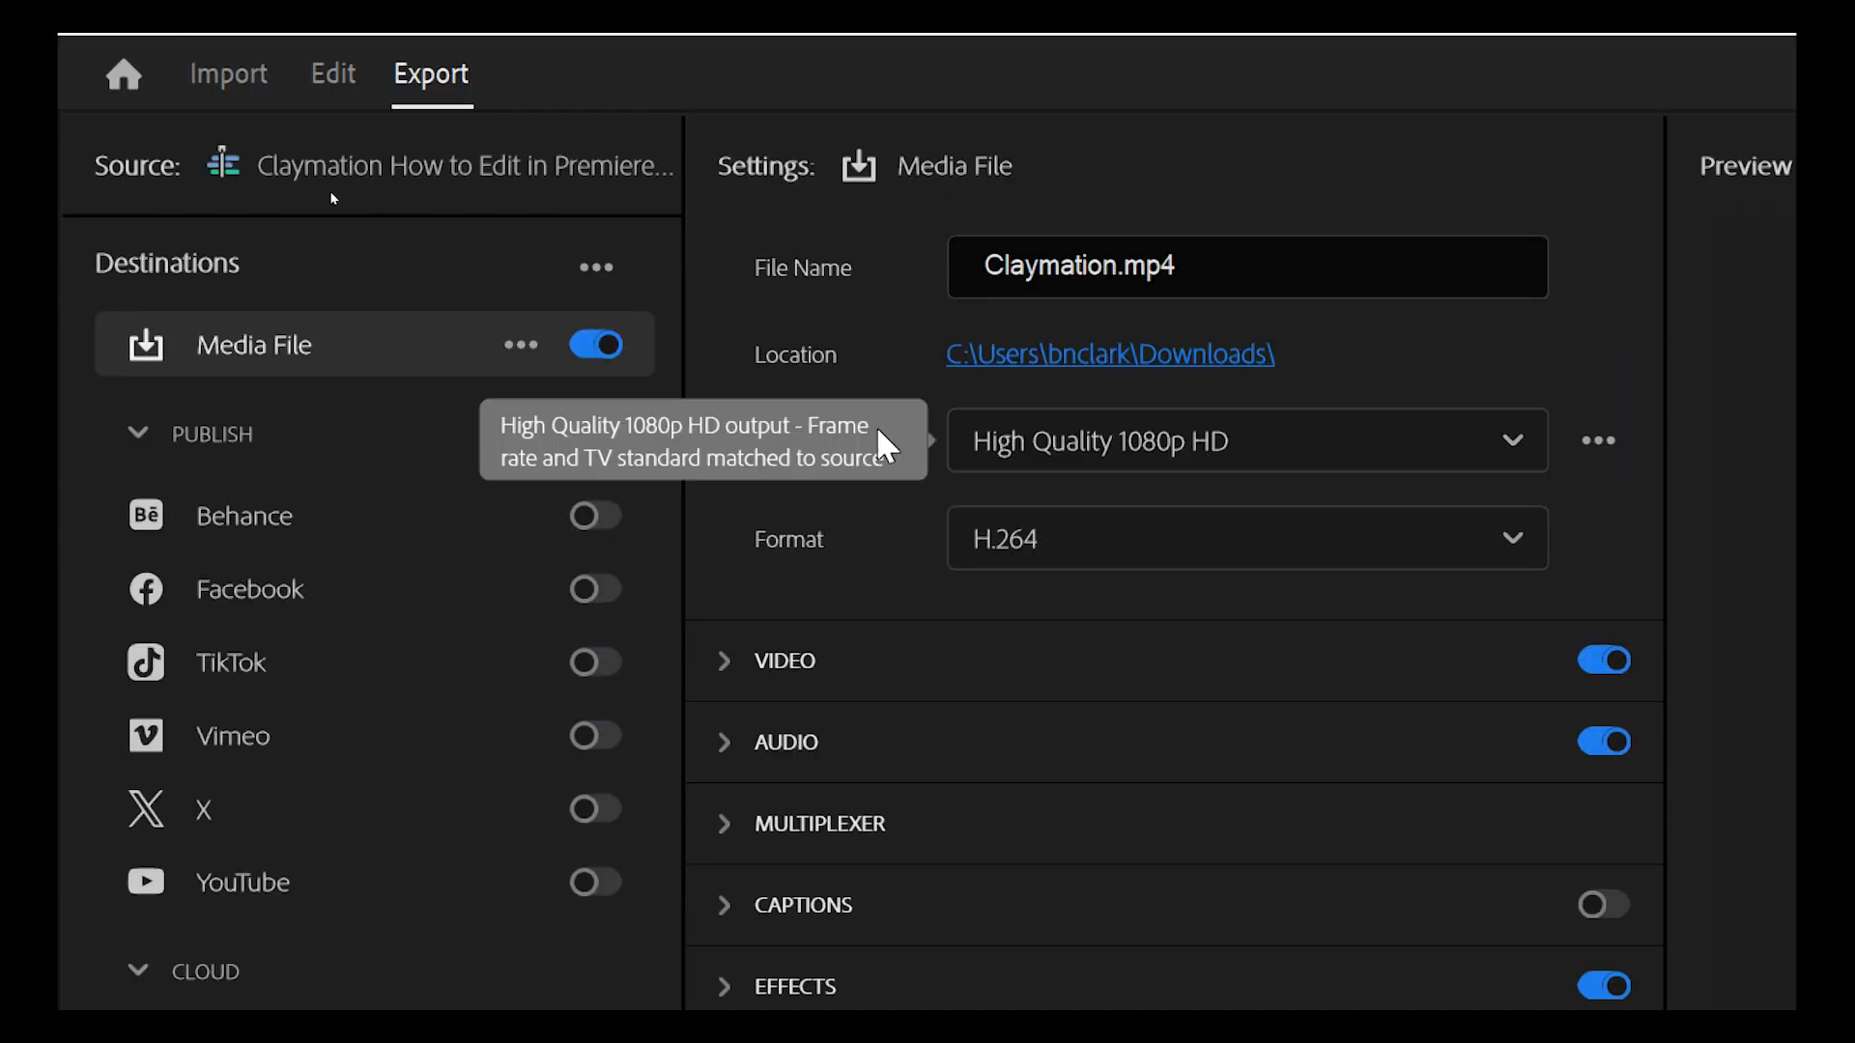
# Scroll the export Preset list down to More presets.
pyautogui.click(1058, 461)
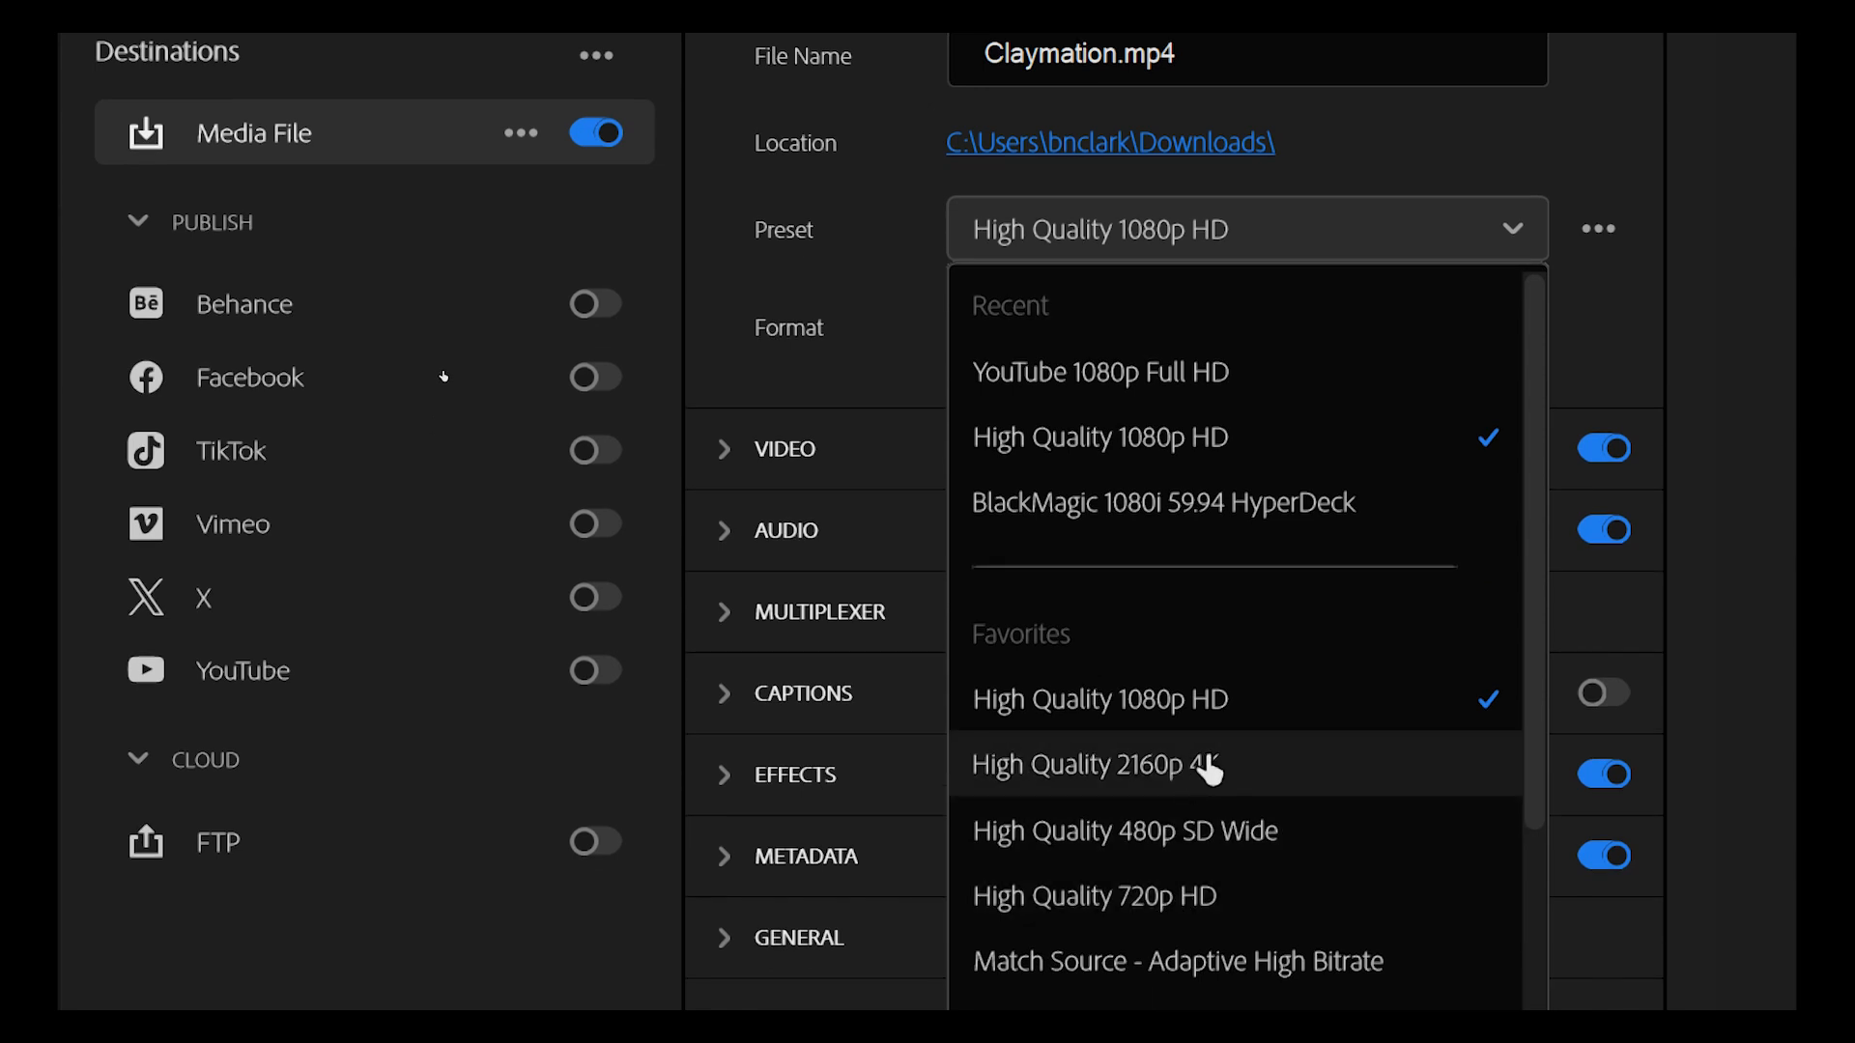
pyautogui.scroll(-3, 1337, 650)
pyautogui.scroll(-3, 1295, 650)
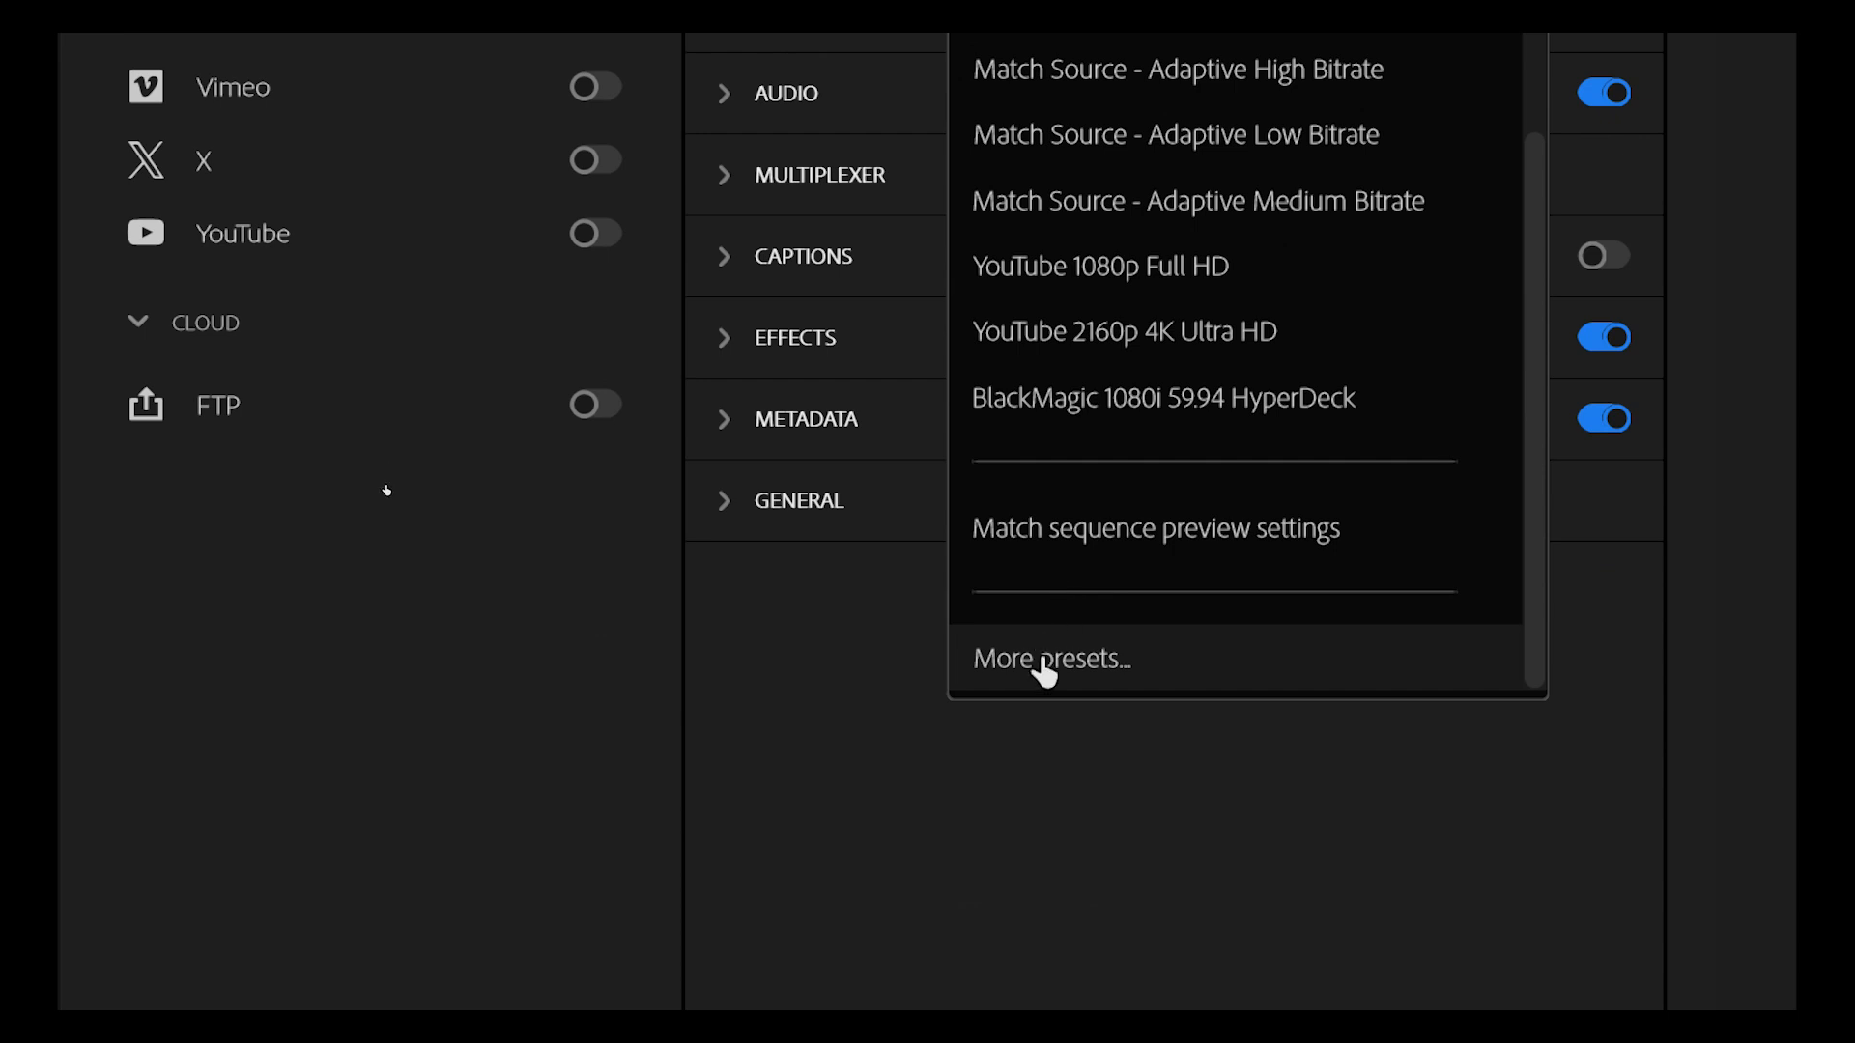
# Choose YouTube 1080p Full HD from the full preset list as the export preset.
pyautogui.click(1061, 663)
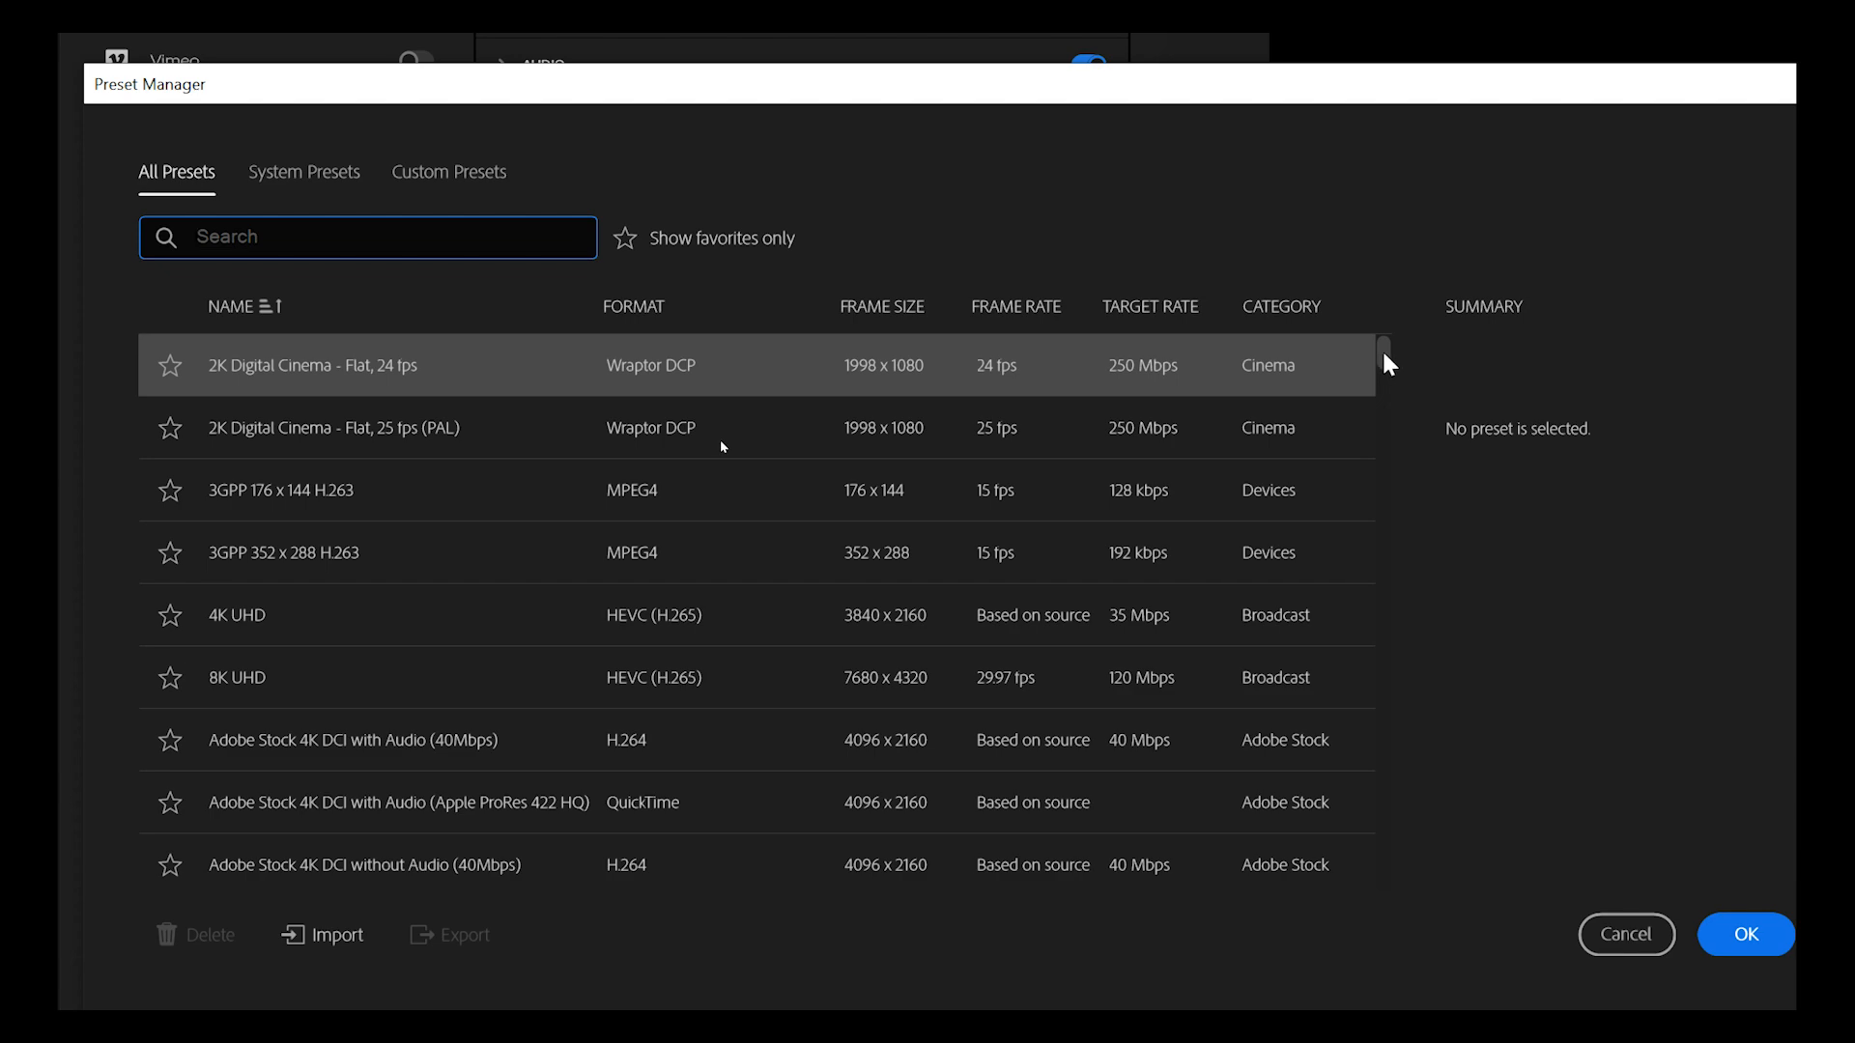
pyautogui.moveTo(1384, 360); pyautogui.dragTo(1395, 932)
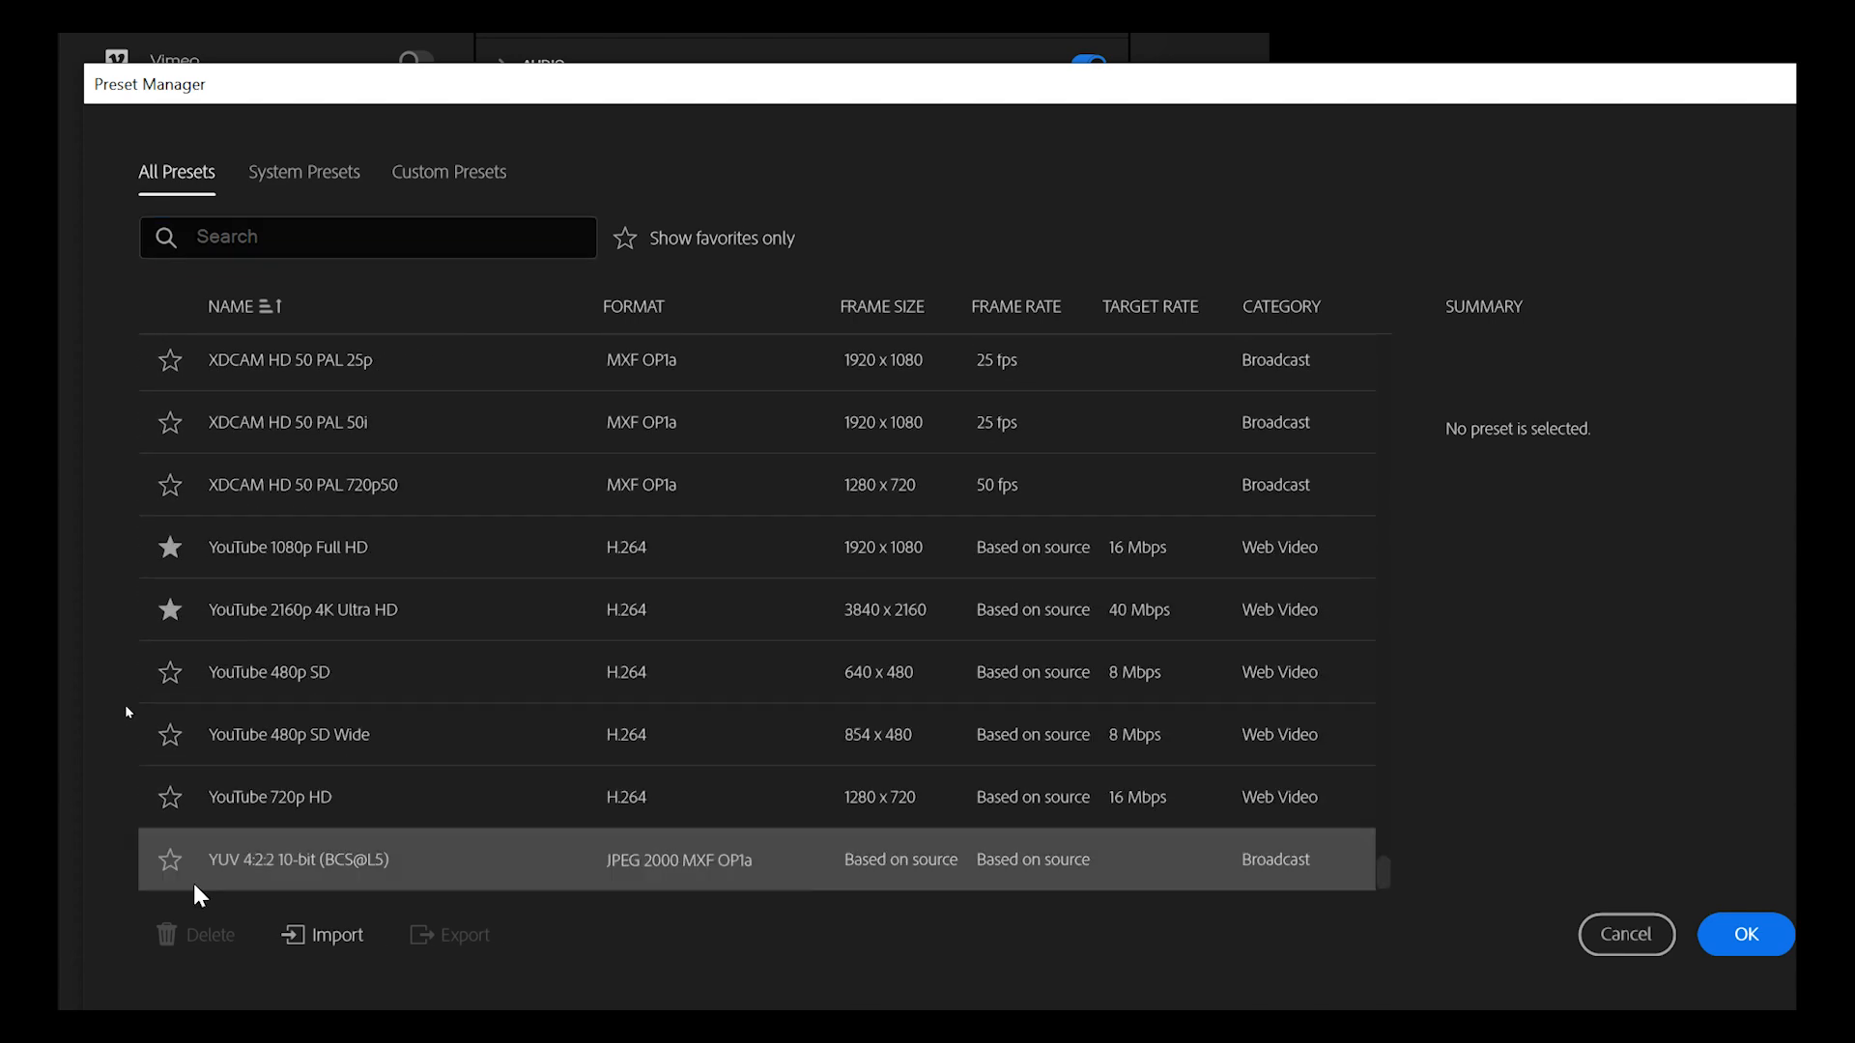
pyautogui.click(282, 546)
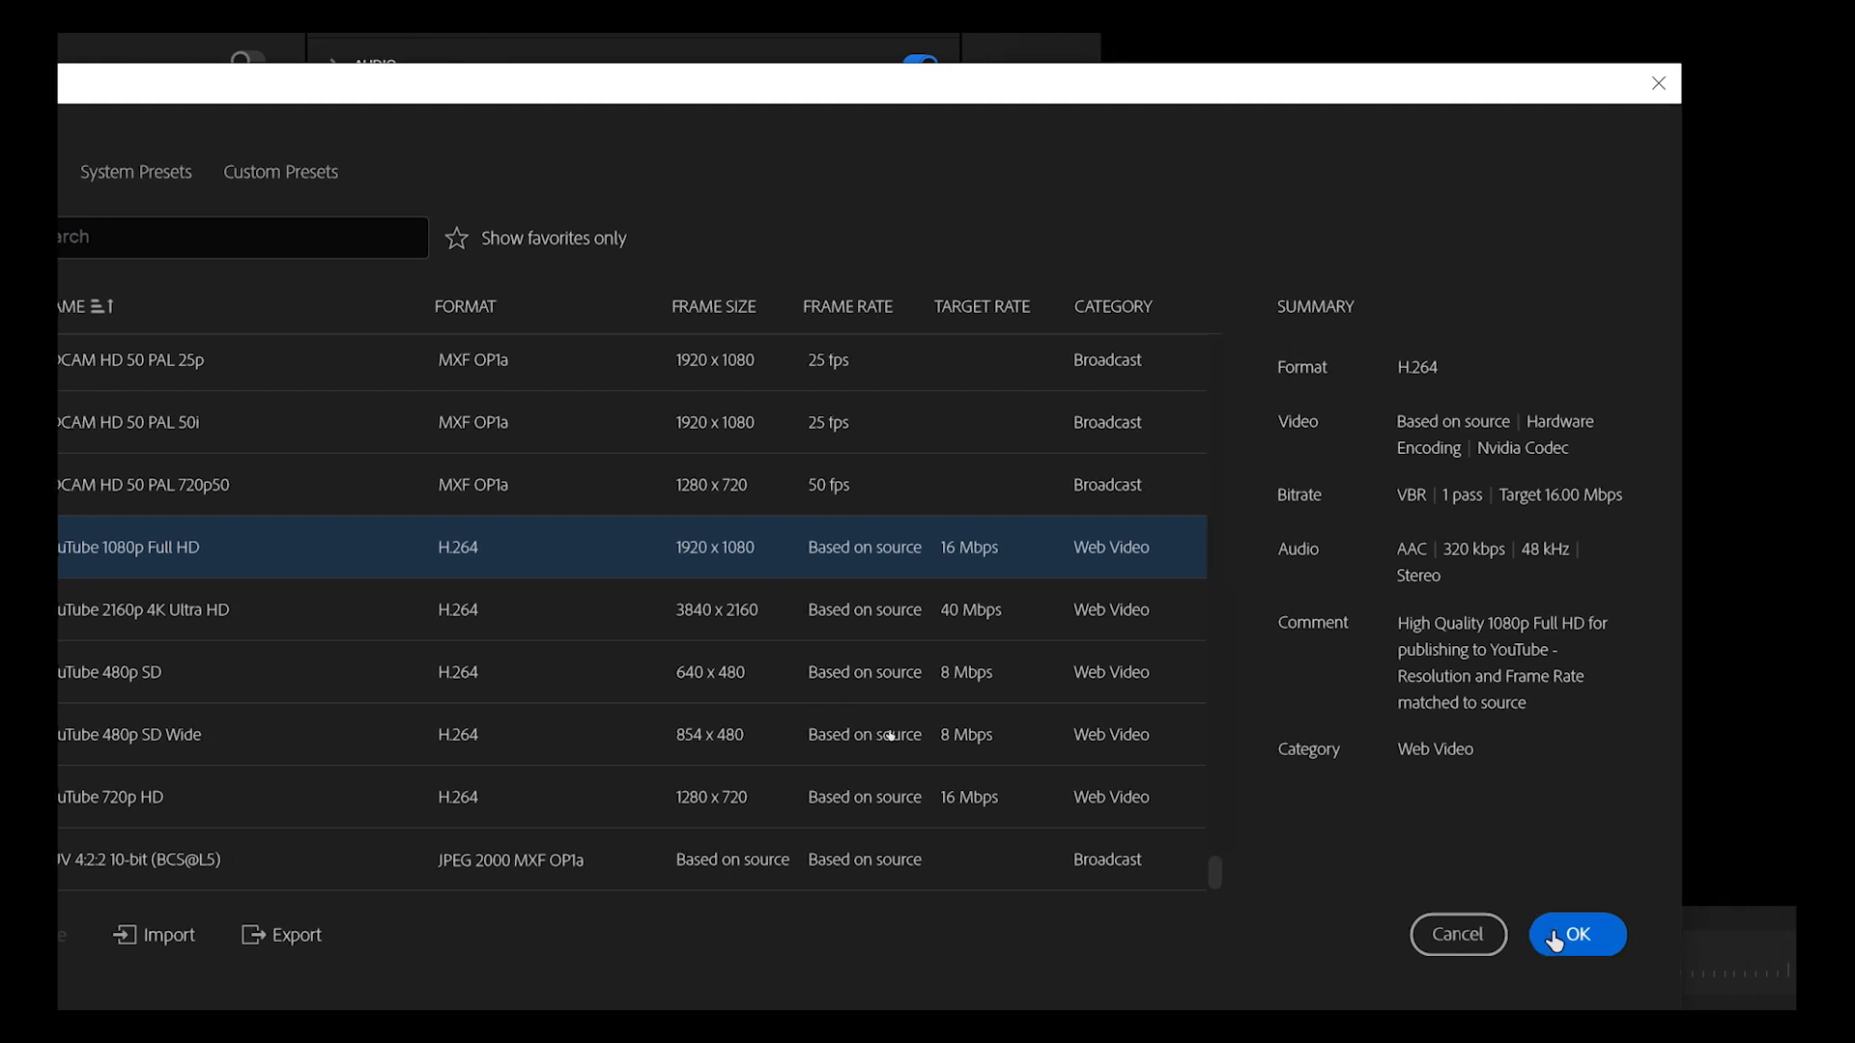
pyautogui.click(1554, 937)
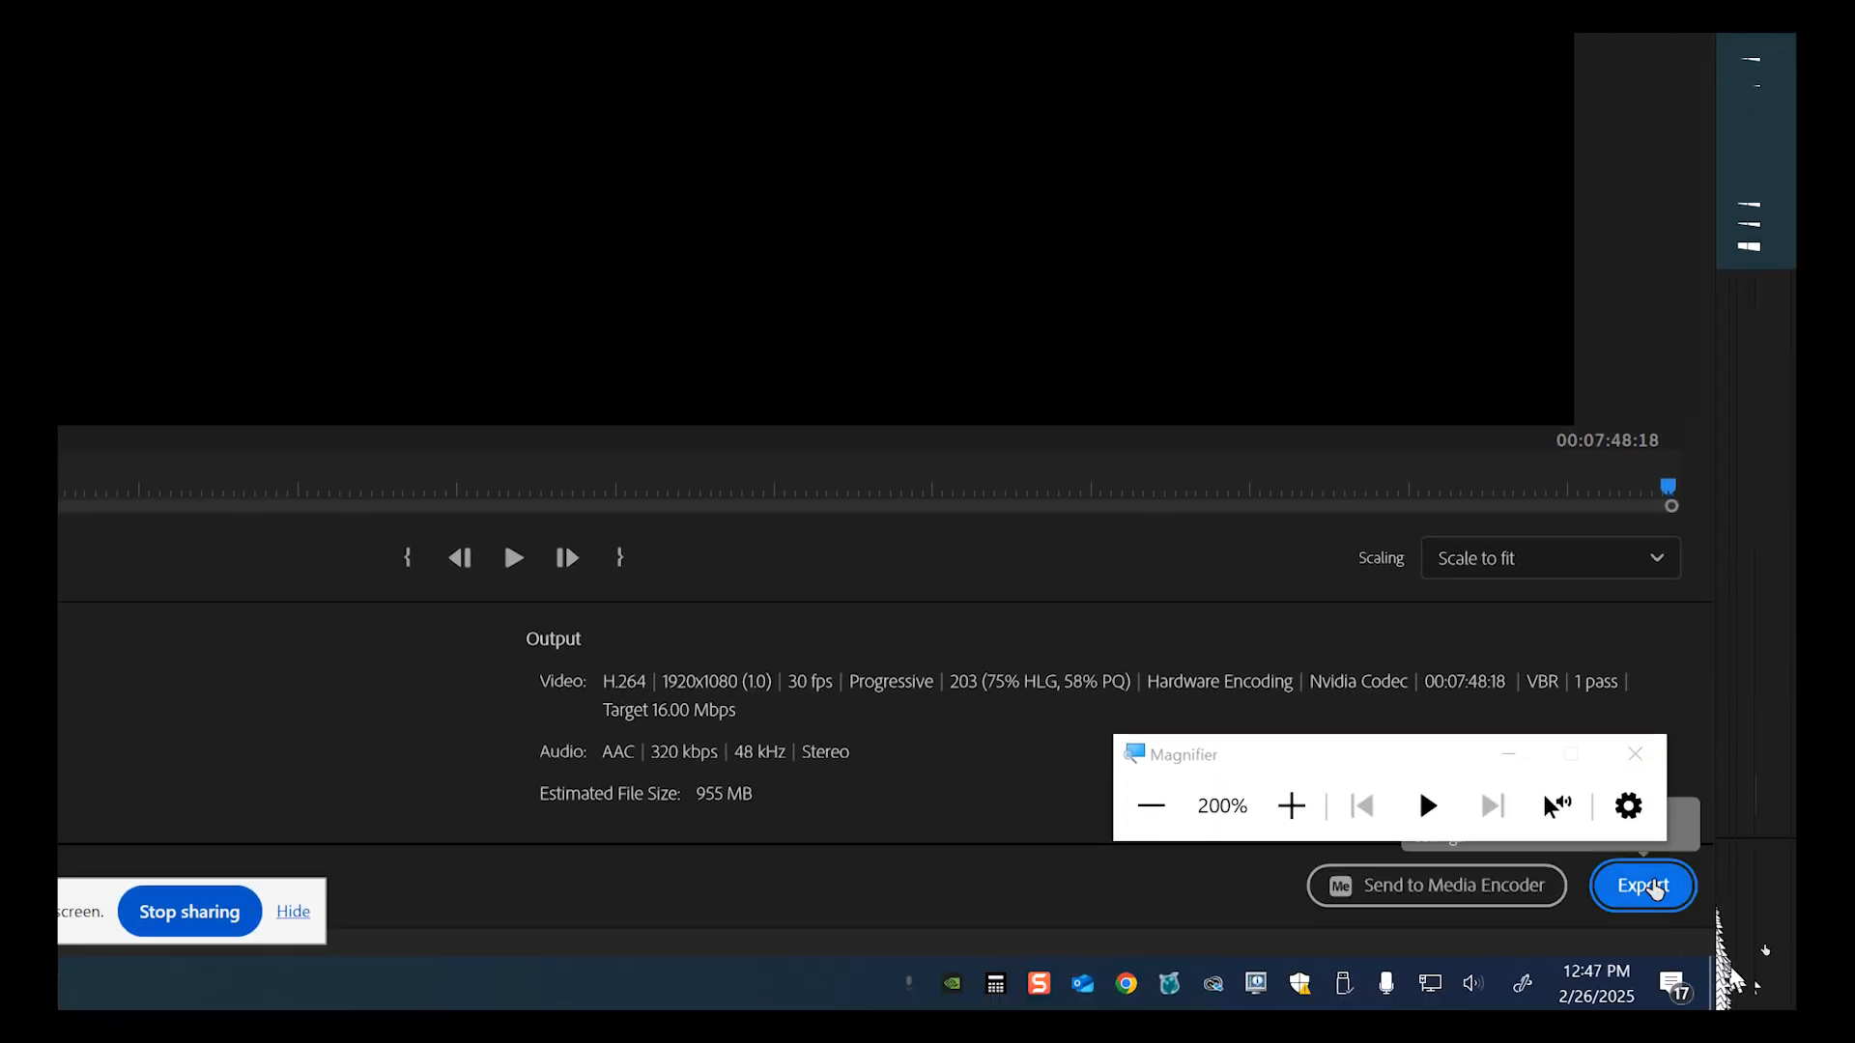
# Export the sequence and let Claymation.mp4 encode.
pyautogui.click(1654, 890)
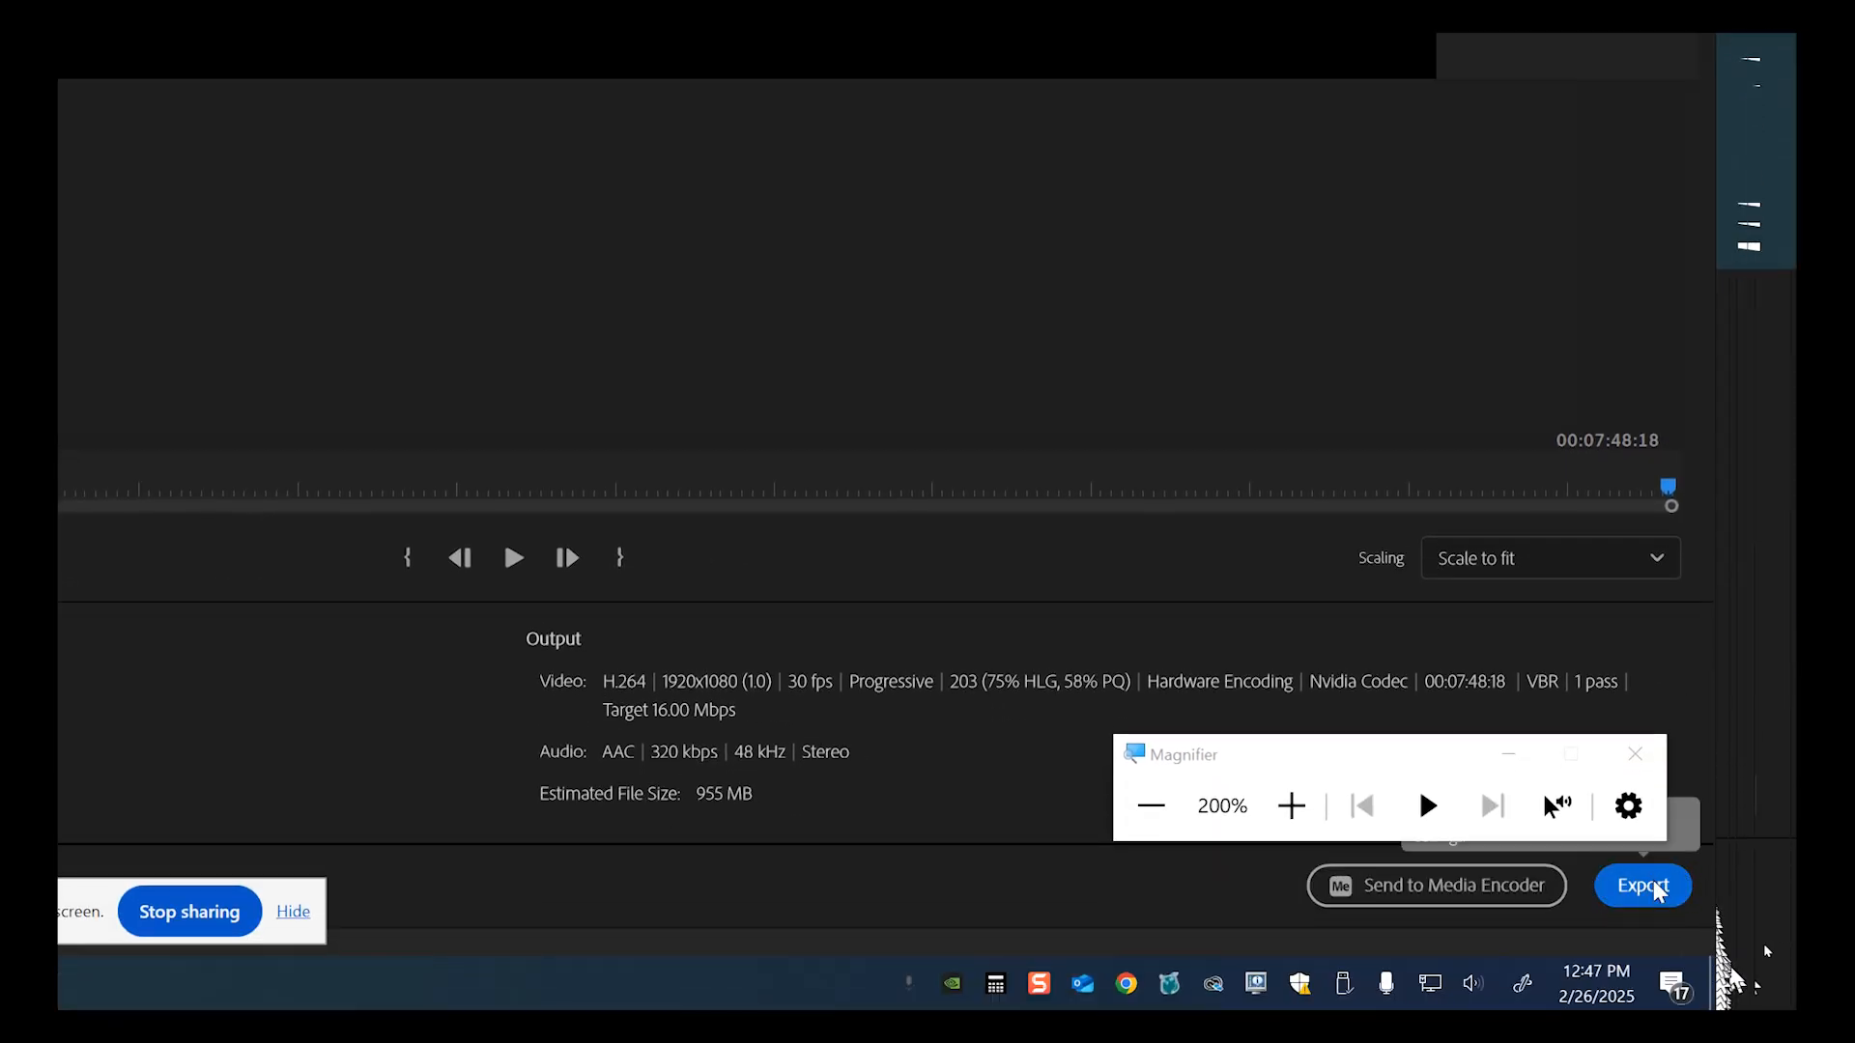
pyautogui.press('super+minus')
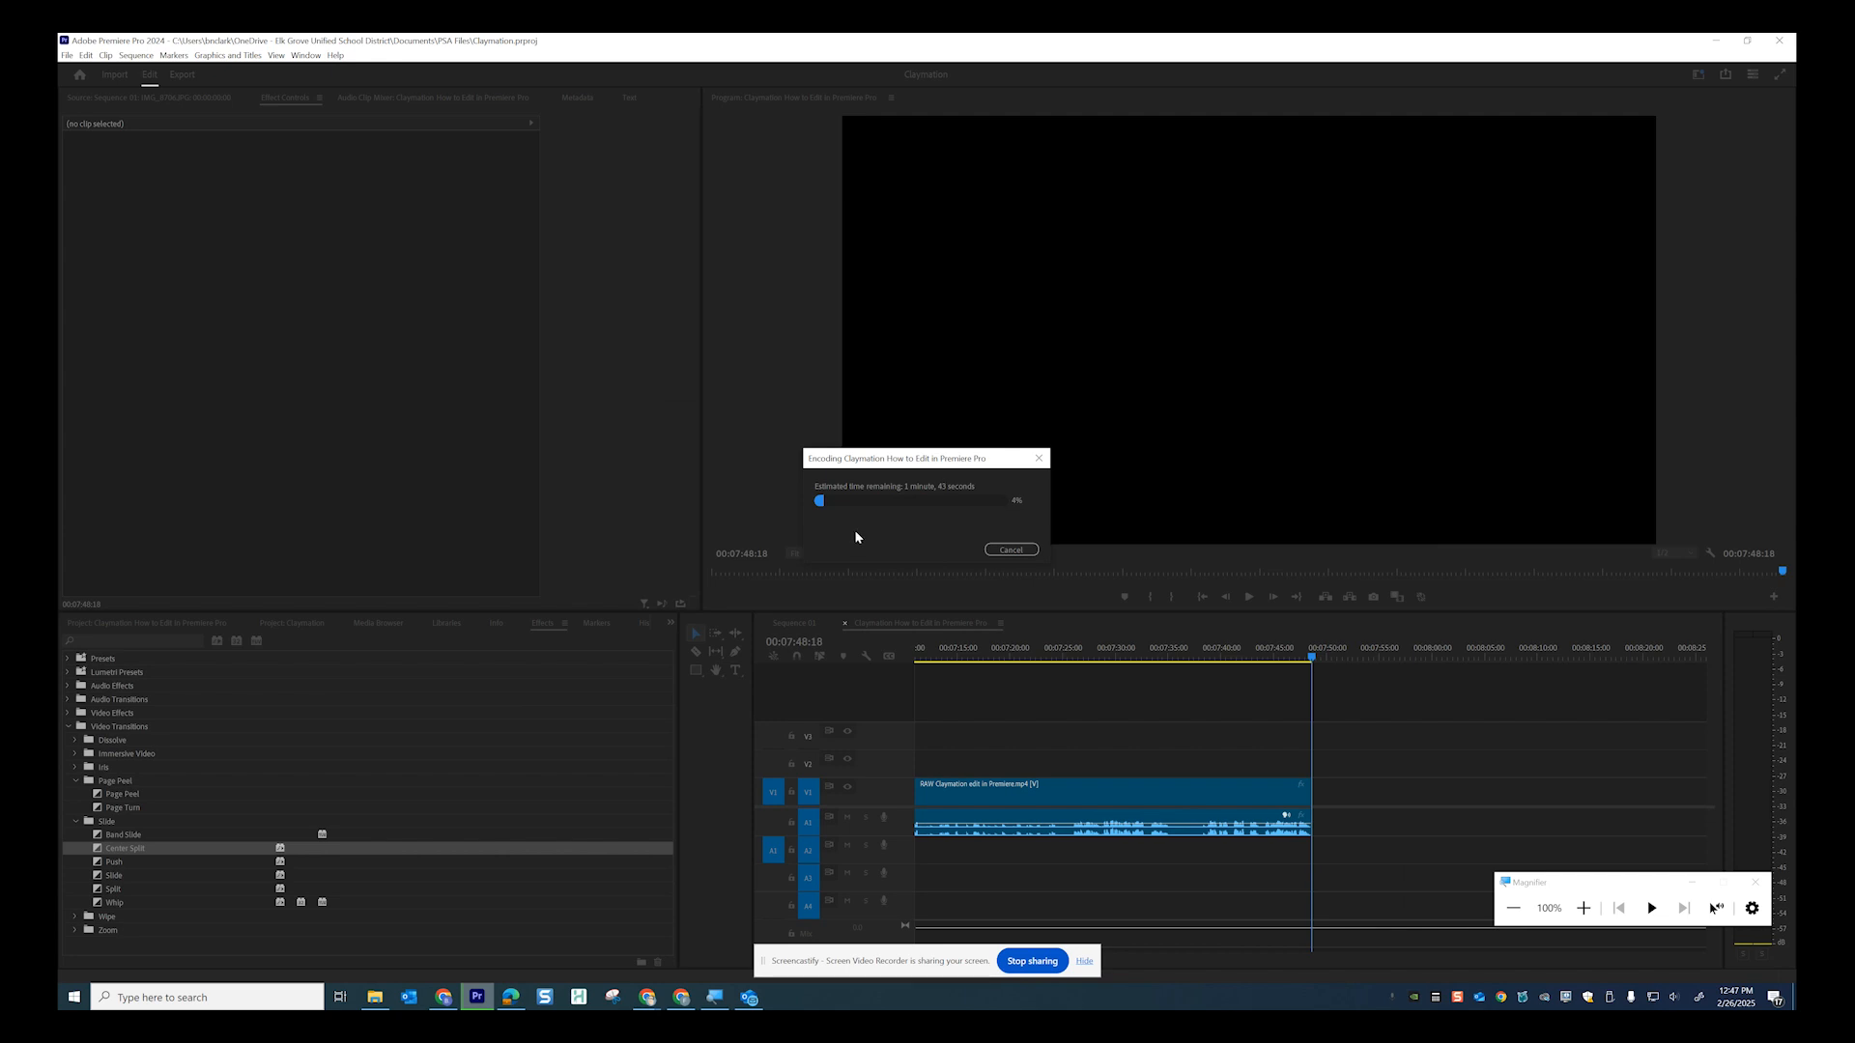